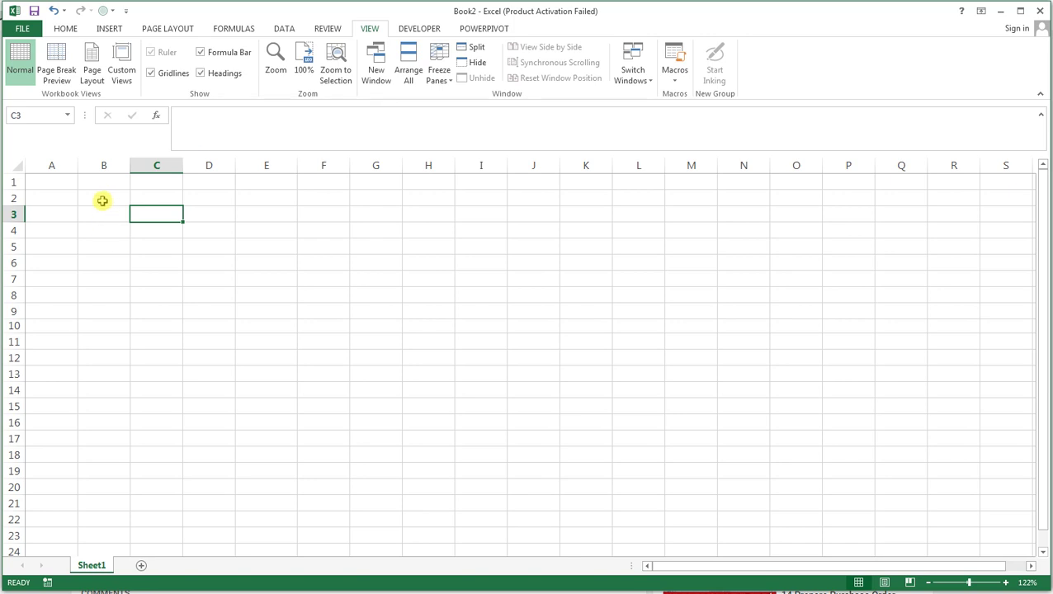
Step: Merge and centre B2:G2, raise row 2 to 19.50, and enter the title MONTHLY FEES REPORT
{"action": "left_click", "coordinate": [101, 200]}
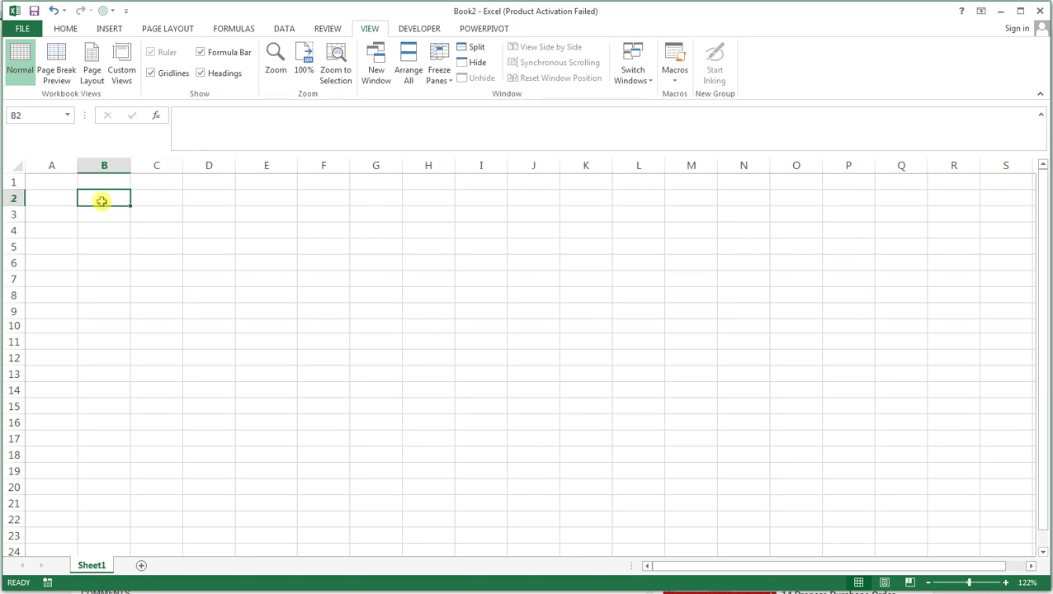
{"action": "left_click_drag", "start_coordinate": [102, 201], "coordinate": [360, 205]}
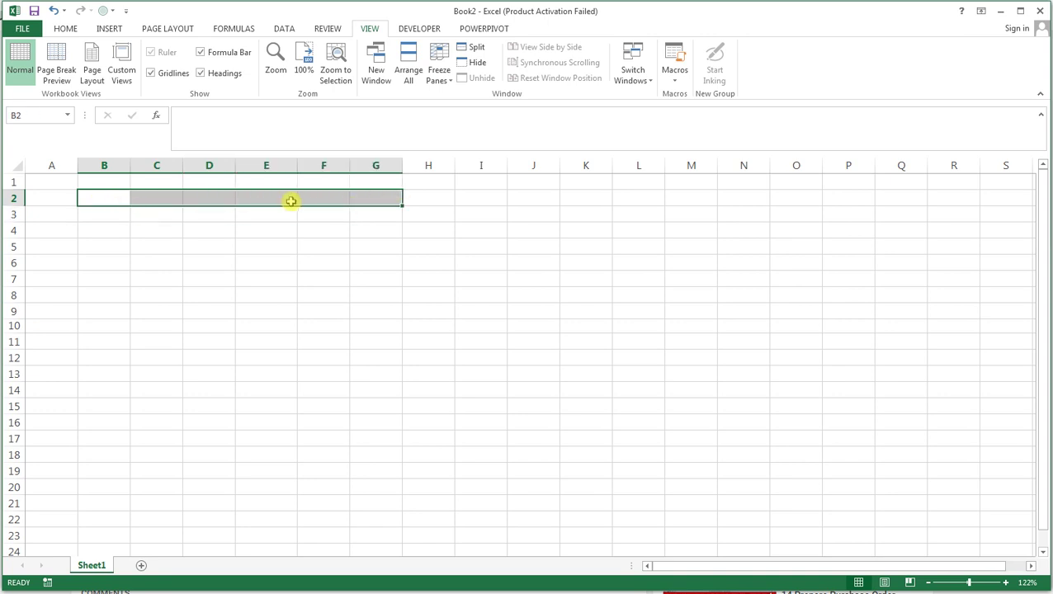
{"action": "left_click", "coordinate": [76, 30]}
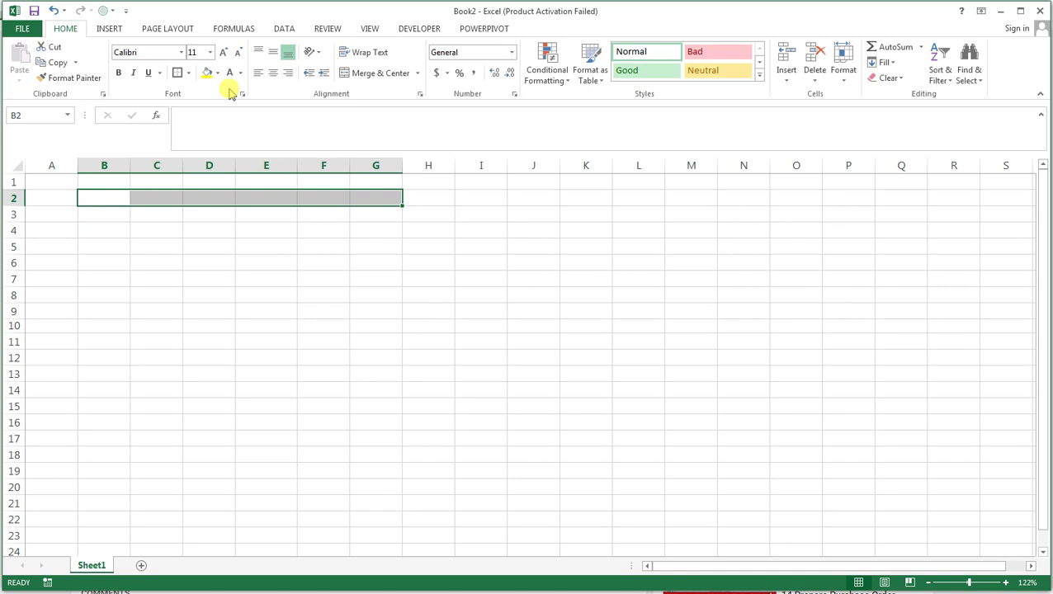
{"action": "left_click", "coordinate": [375, 74]}
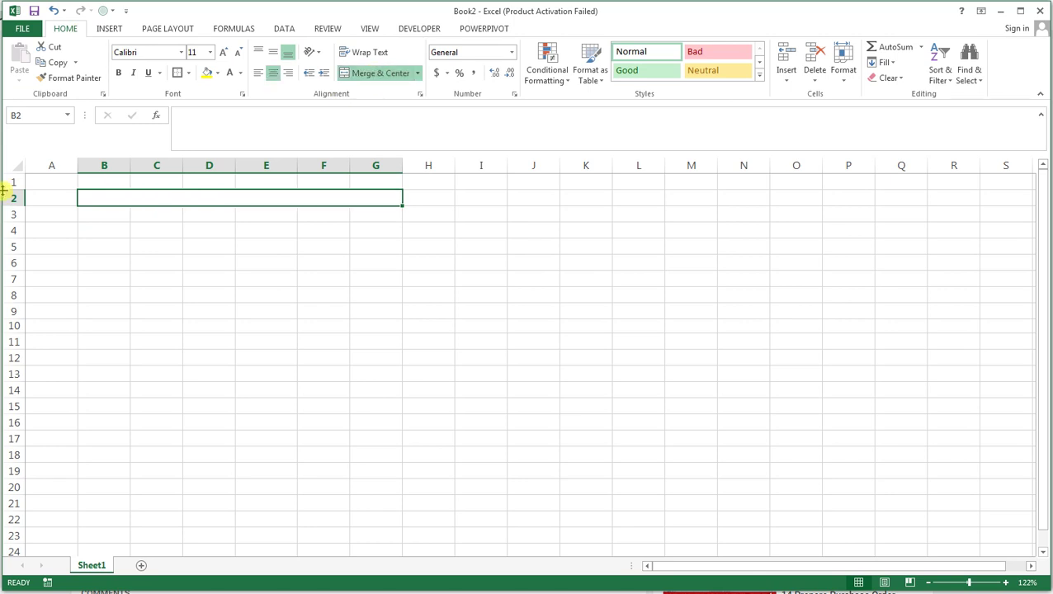
{"action": "left_click_drag", "start_coordinate": [14, 206], "coordinate": [20, 212]}
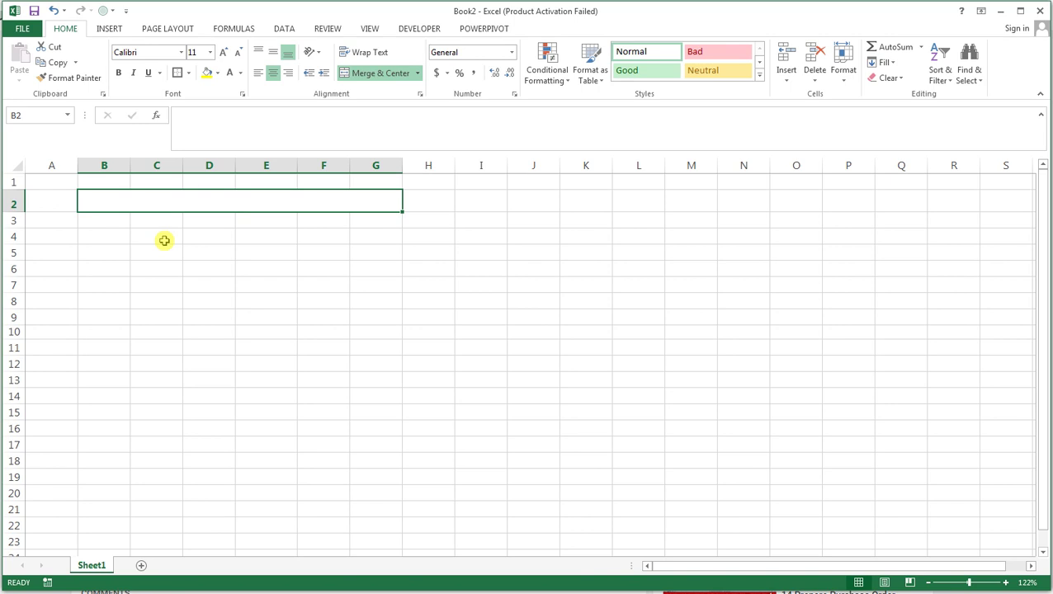
{"action": "type", "text": "MONTHLY FEES "}
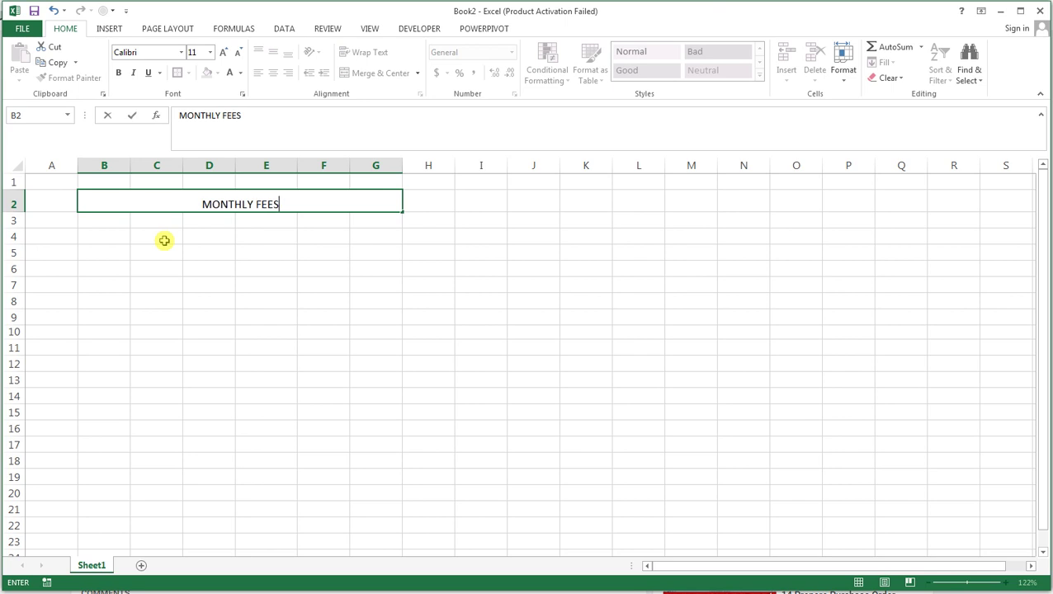
{"action": "type", "text": "REPORT"}
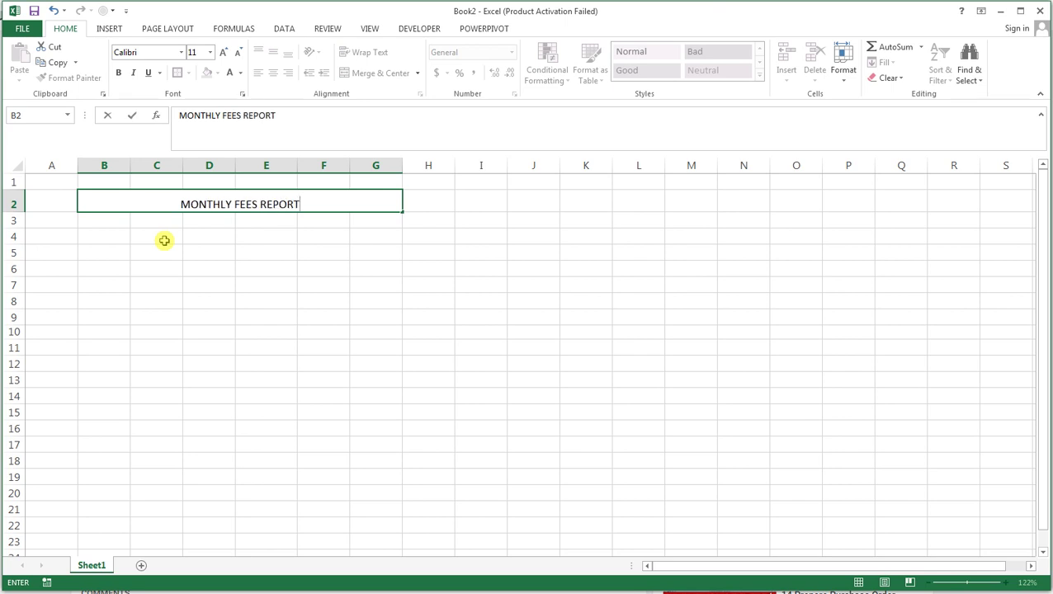
{"action": "left_click", "coordinate": [101, 220]}
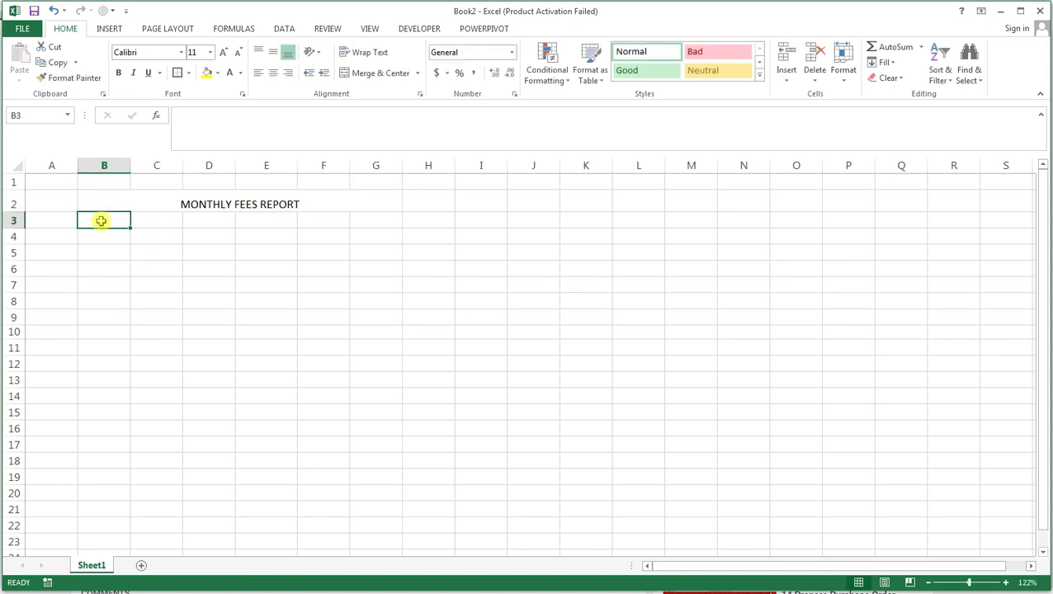
Step: Enter the label ST. NAME in cell B3
{"action": "type", "text": "NAME"}
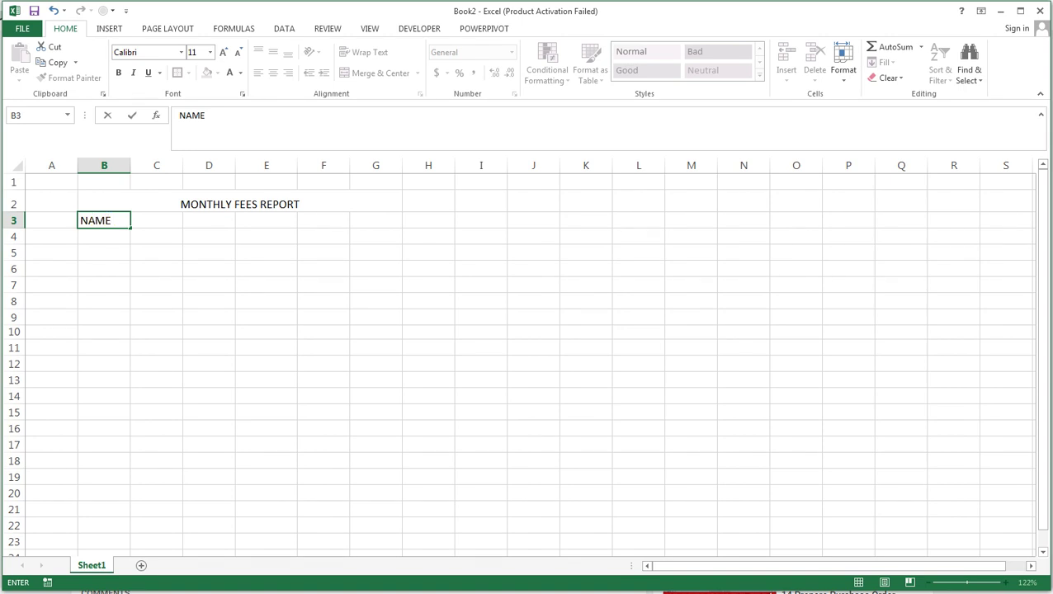
{"action": "key", "text": "BackSpace"}
{"action": "key", "text": "BackSpace"}
{"action": "key", "text": "BackSpace"}
{"action": "key", "text": "BackSpace"}
{"action": "type", "text": "ST."}
{"action": "type", "text": " NAME"}
{"action": "key", "text": "Tab"}
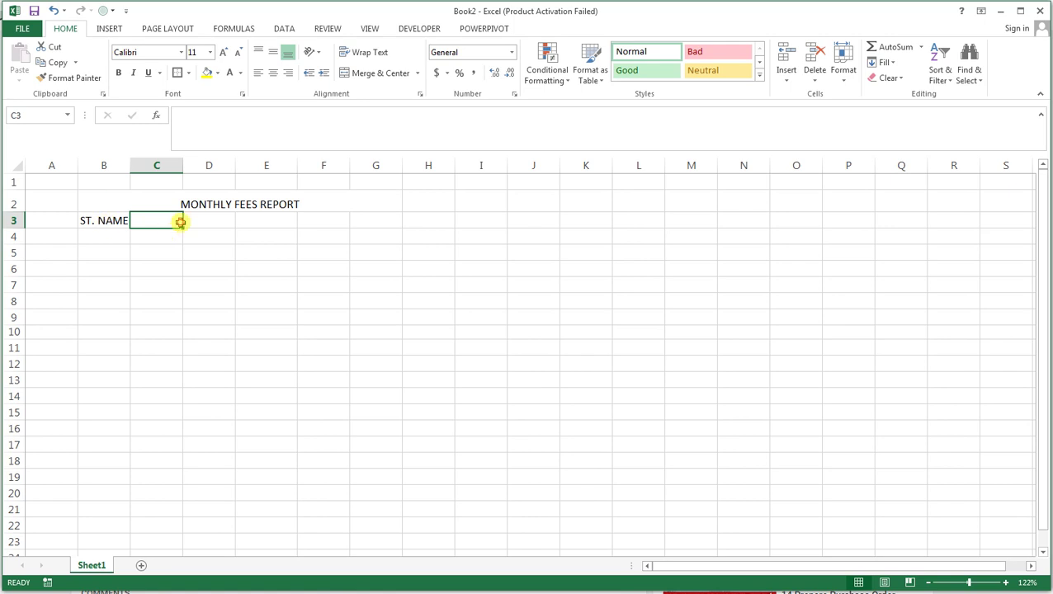
Step: Merge and centre the blank ranges D3:F3, B4:D4 and C5:D5
{"action": "left_click_drag", "start_coordinate": [195, 221], "coordinate": [307, 221]}
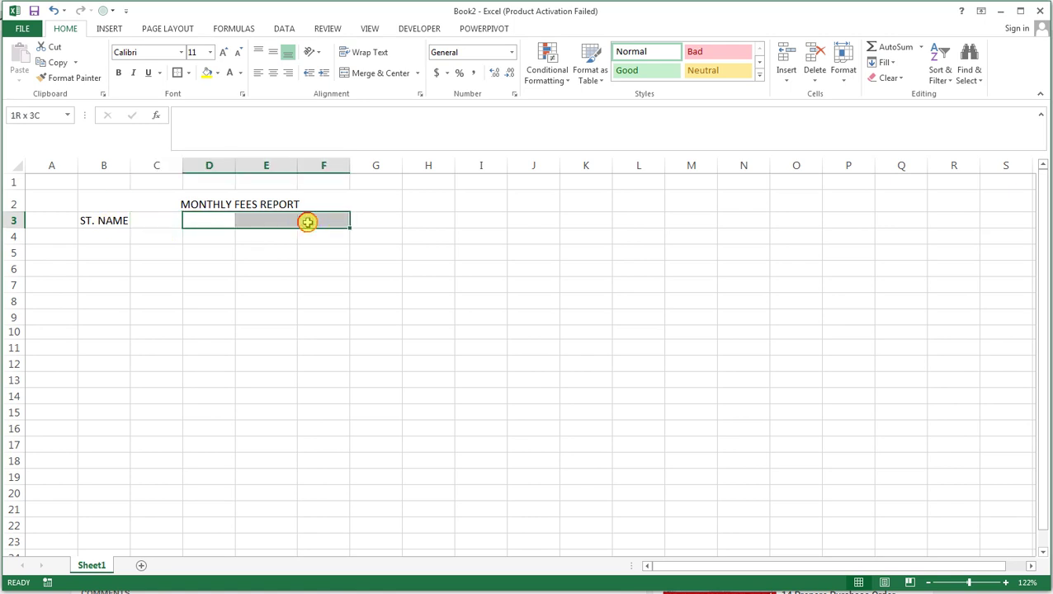
{"action": "left_click", "coordinate": [355, 72]}
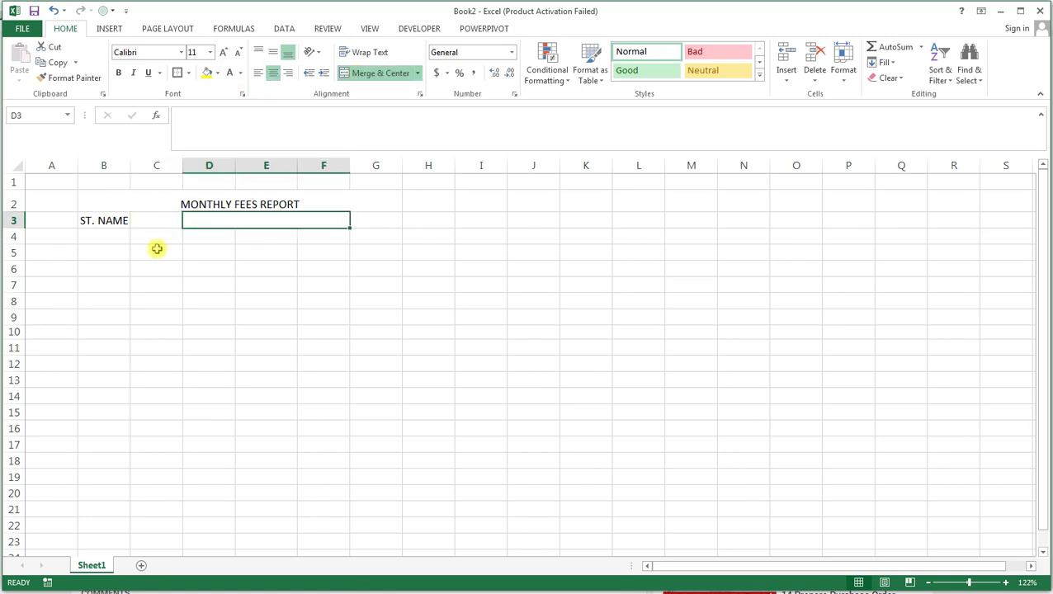
{"action": "left_click", "coordinate": [122, 241]}
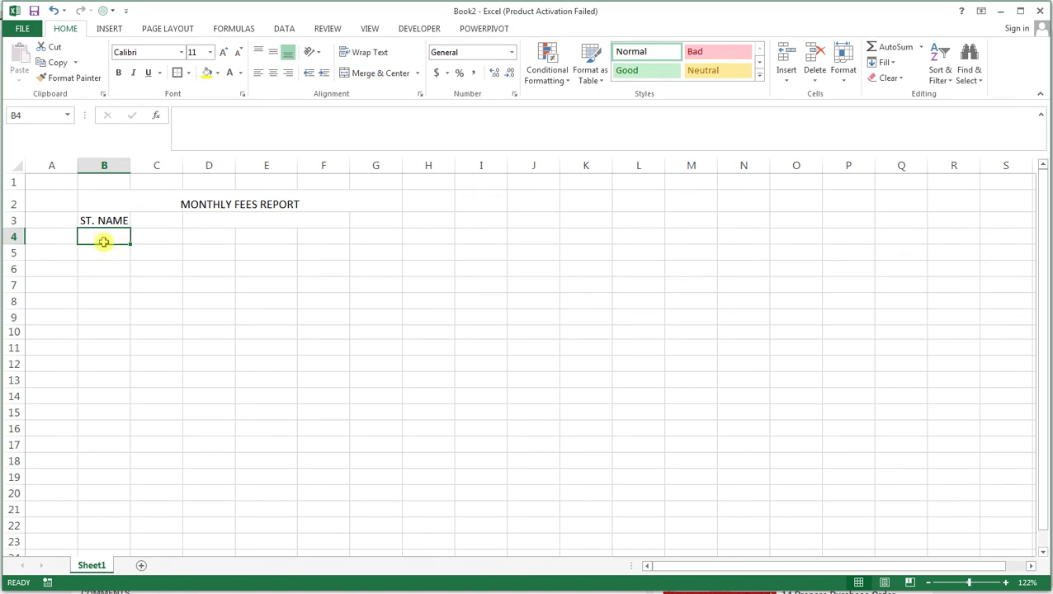
{"action": "left_click_drag", "start_coordinate": [124, 238], "coordinate": [202, 236]}
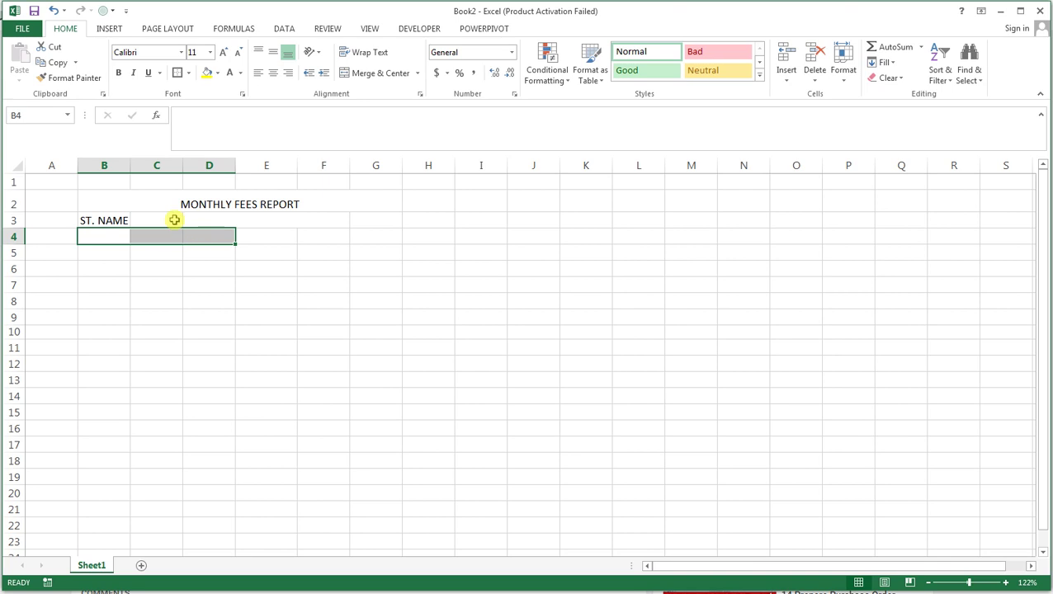
{"action": "left_click", "coordinate": [379, 74]}
{"action": "left_click", "coordinate": [117, 251]}
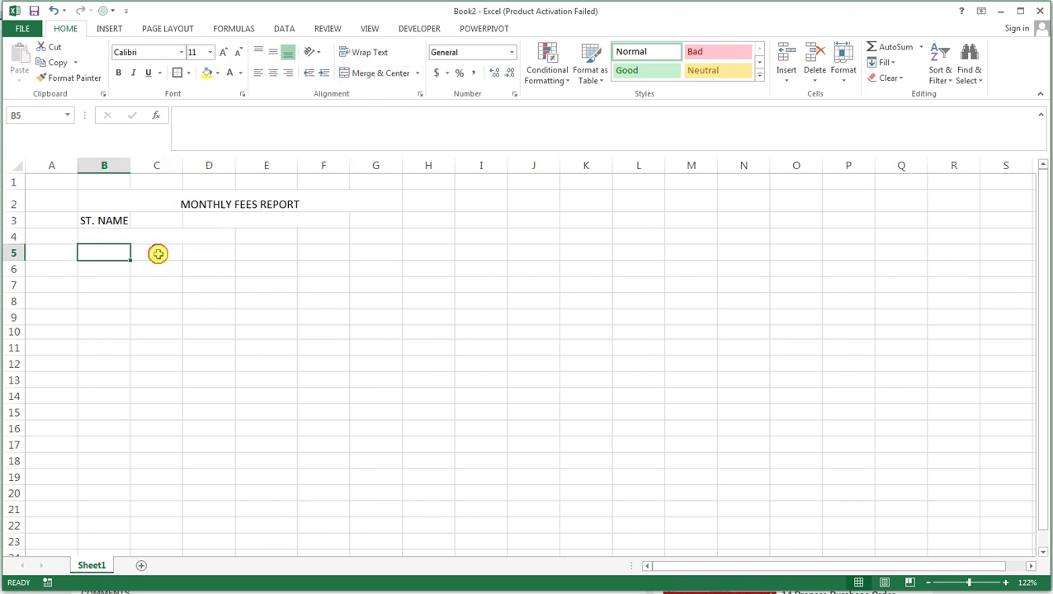
{"action": "left_click_drag", "start_coordinate": [158, 253], "coordinate": [207, 252]}
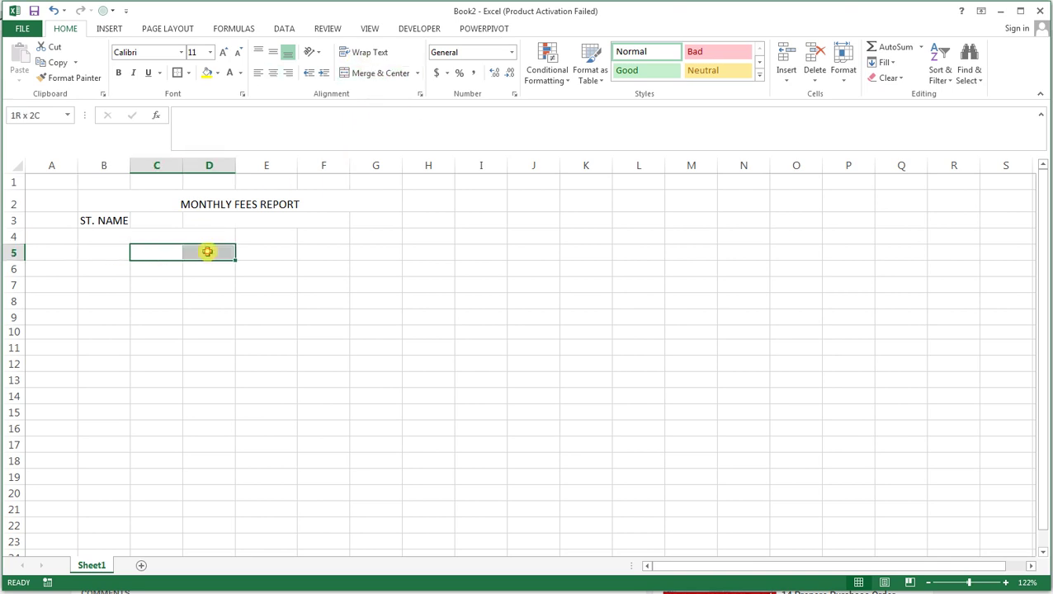
{"action": "left_click", "coordinate": [369, 73]}
Step: Enter a left-aligned COURSE: label in merged B4 and MOBILE in B5
{"action": "left_click", "coordinate": [110, 236]}
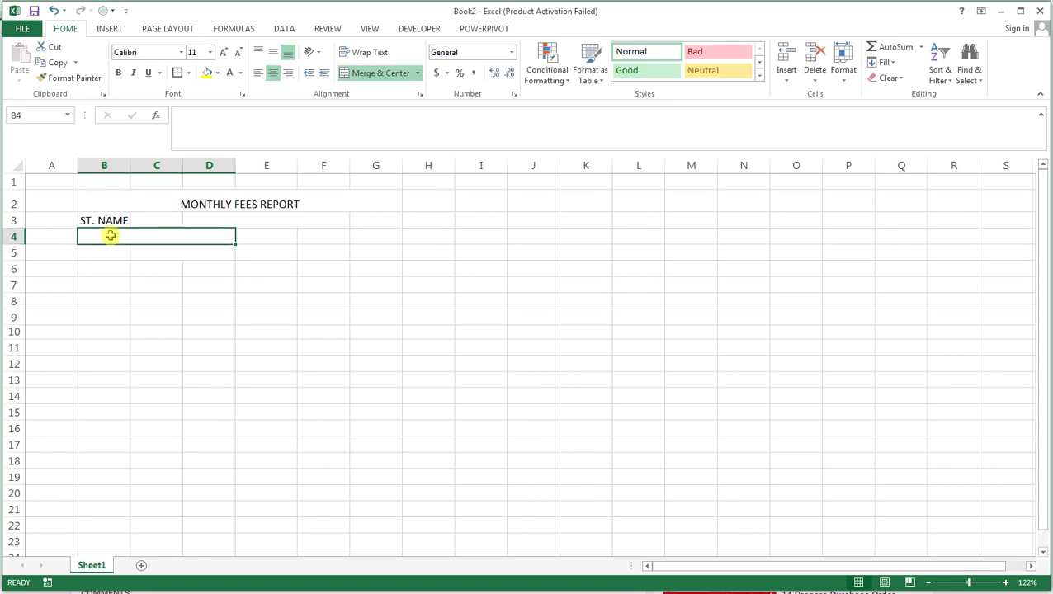
{"action": "type", "text": "COURSE"}
{"action": "key", "text": "Return"}
{"action": "left_click", "coordinate": [111, 236]}
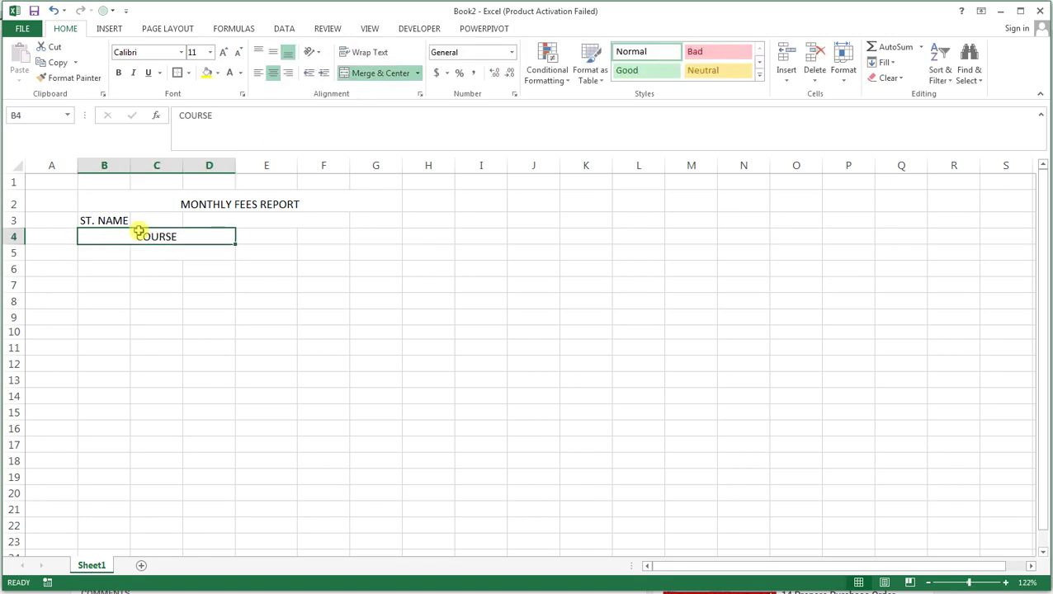
{"action": "left_click", "coordinate": [258, 72]}
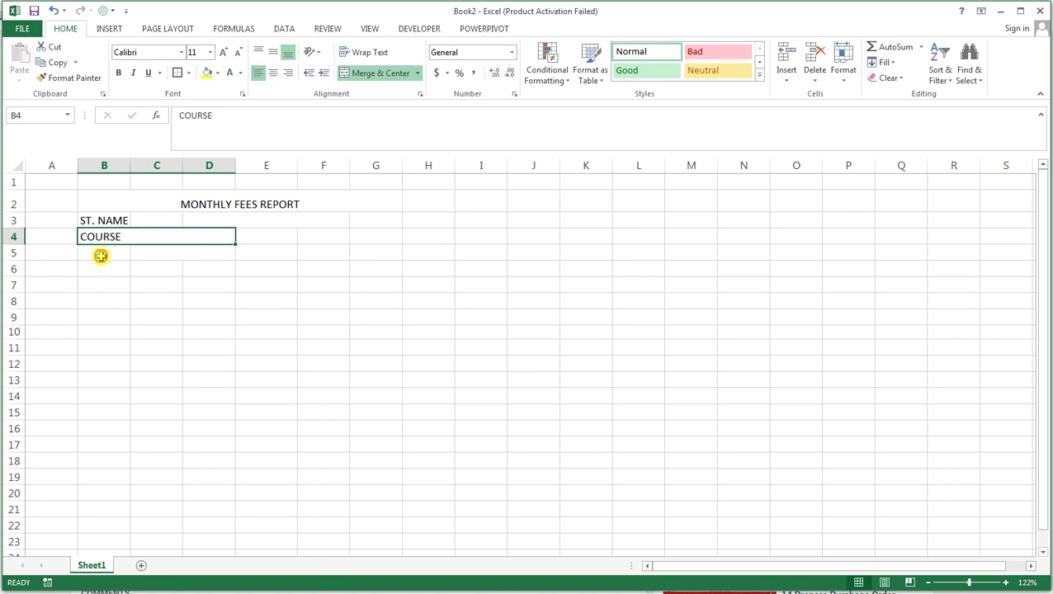
{"action": "left_click", "coordinate": [107, 256]}
{"action": "type", "text": "M"}
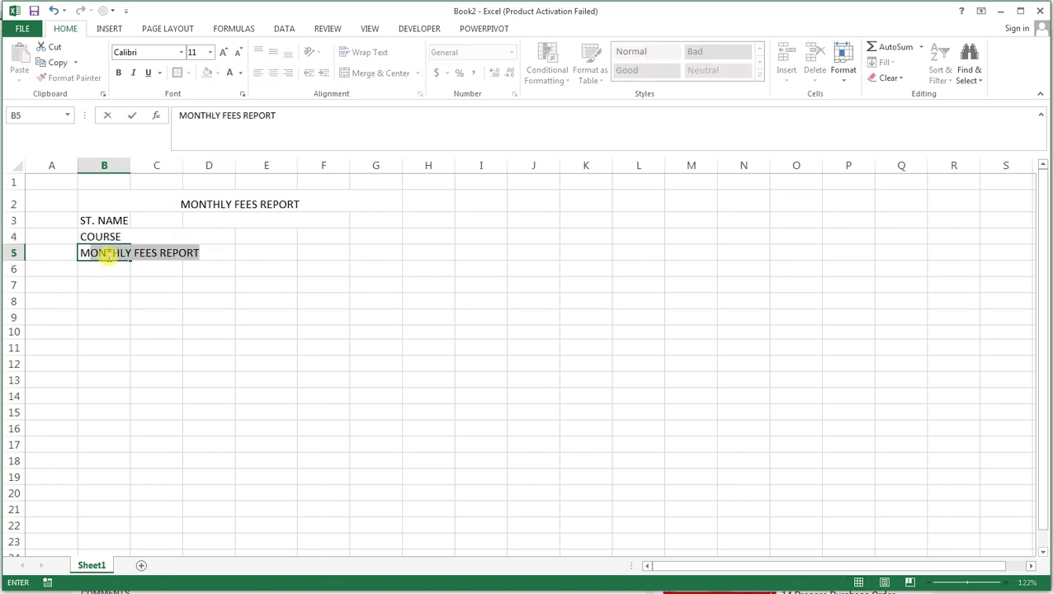
{"action": "type", "text": "OBIL"}
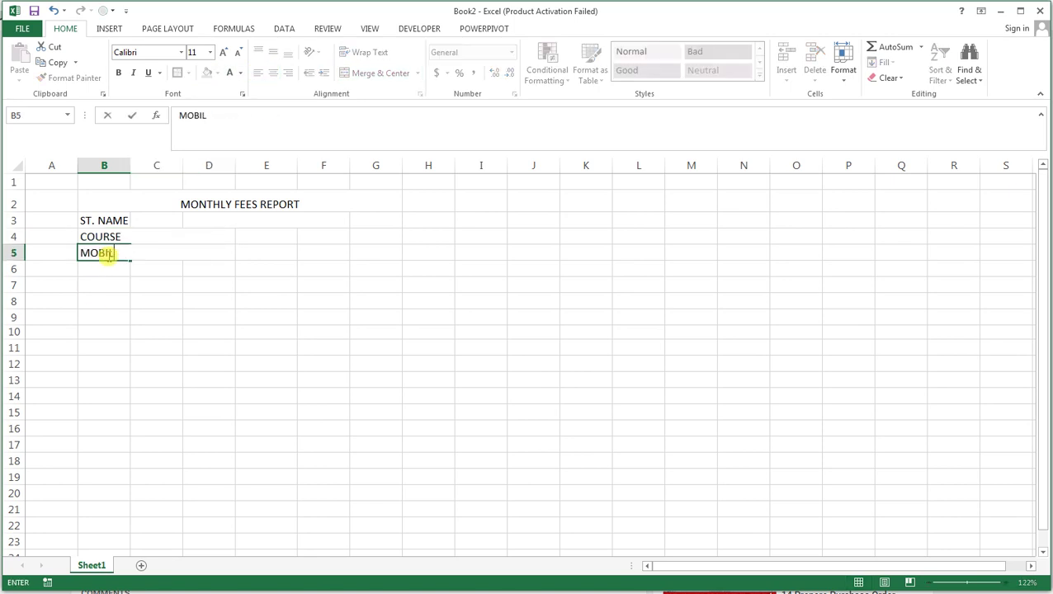
{"action": "type", "text": "E"}
{"action": "key", "text": "Up"}
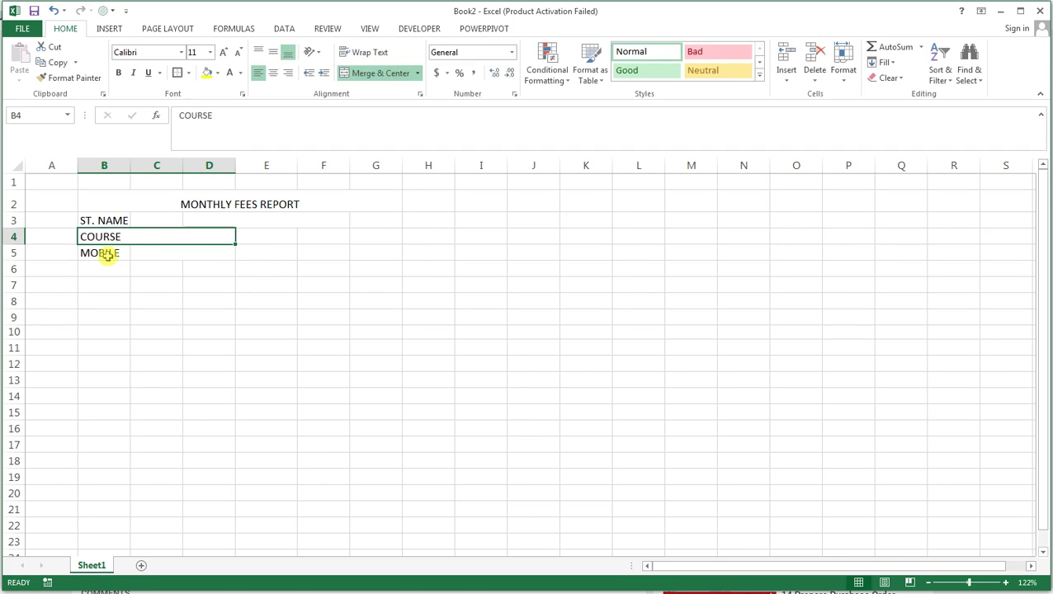
{"action": "key", "text": "F2"}
{"action": "type", "text": ":"}
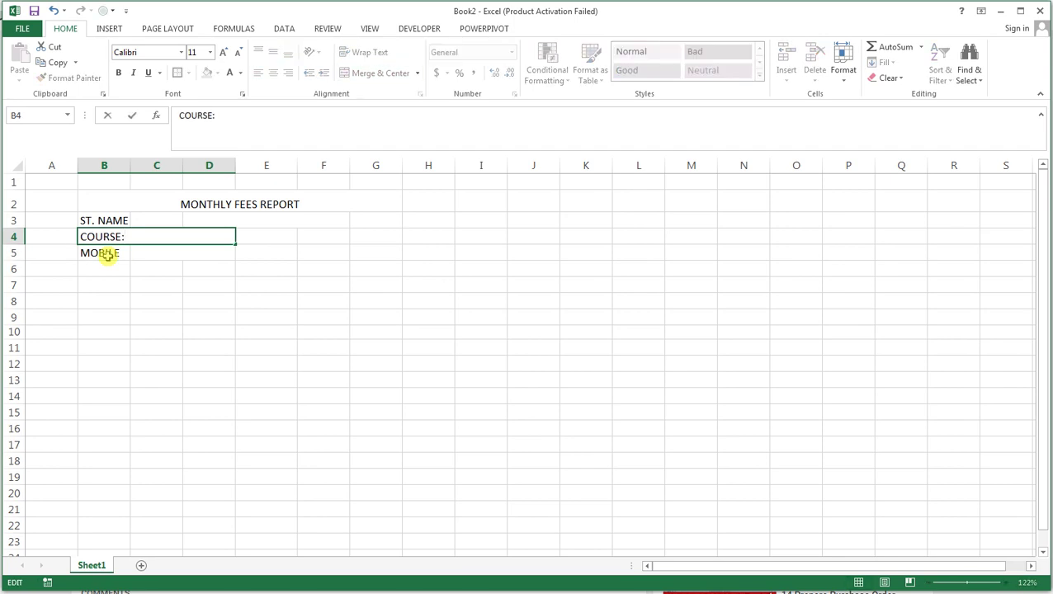
{"action": "key", "text": "Tab"}
Step: Enter the label BATCH: in cell E4
{"action": "type", "text": "BATCH"}
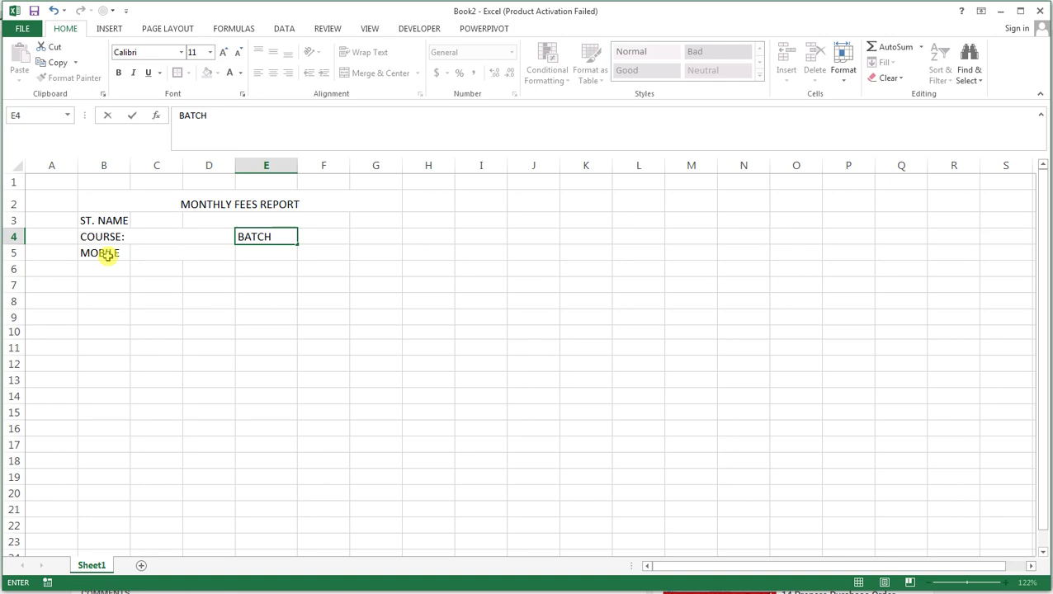
{"action": "key", "text": "Return"}
{"action": "key", "text": "Tab"}
{"action": "key", "text": "Tab"}
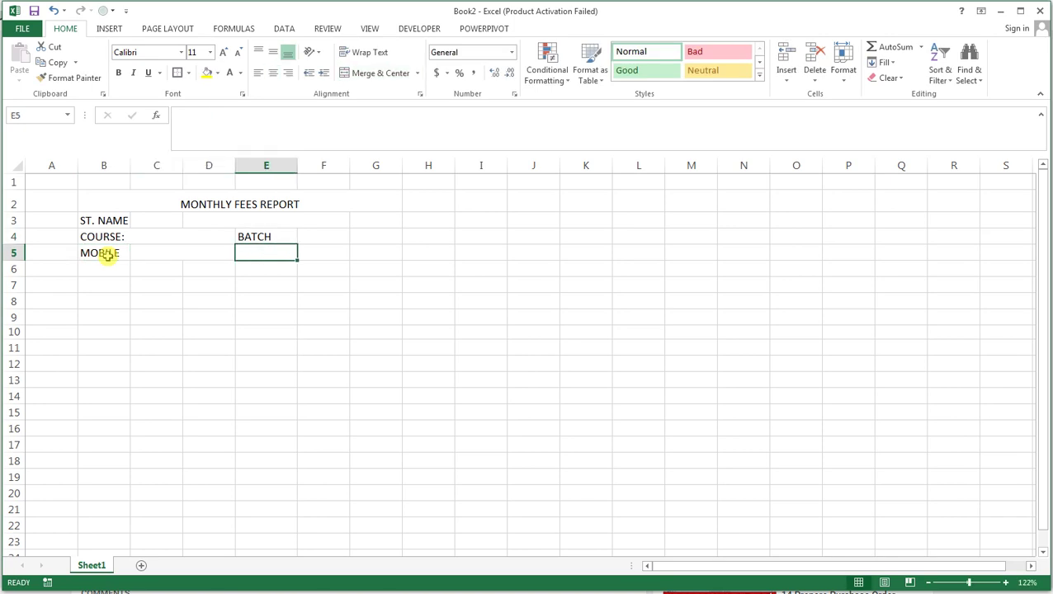
{"action": "double_click", "coordinate": [273, 239]}
{"action": "type", "text": ":"}
{"action": "key", "text": "Return"}
Step: Enter the label ADMISION DATE: in cell E5
{"action": "type", "text": "ADMI"}
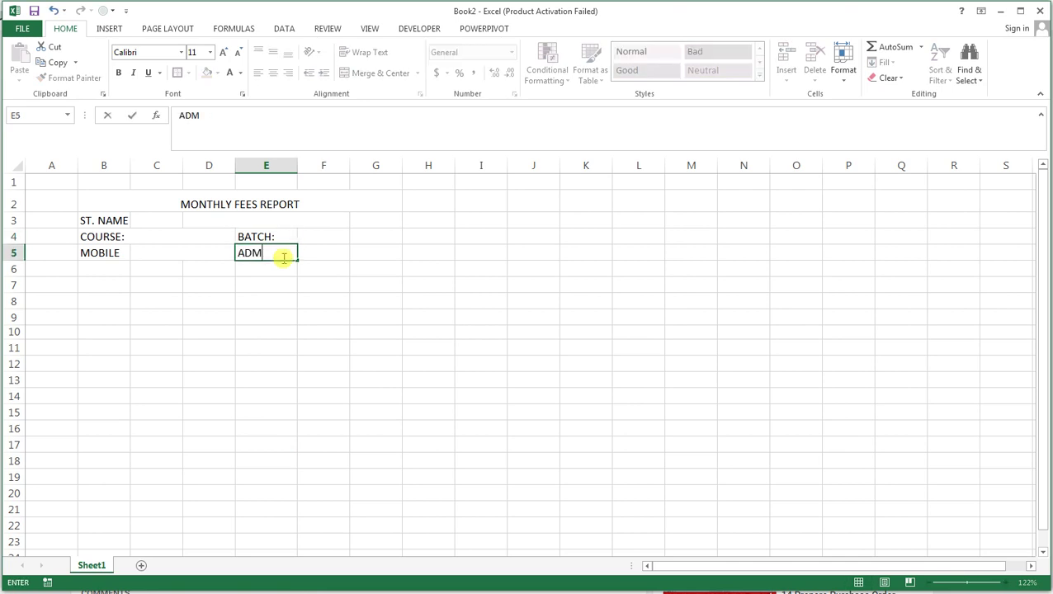
{"action": "type", "text": "S"}
{"action": "key", "text": "BackSpace"}
{"action": "type", "text": "SION DATE"}
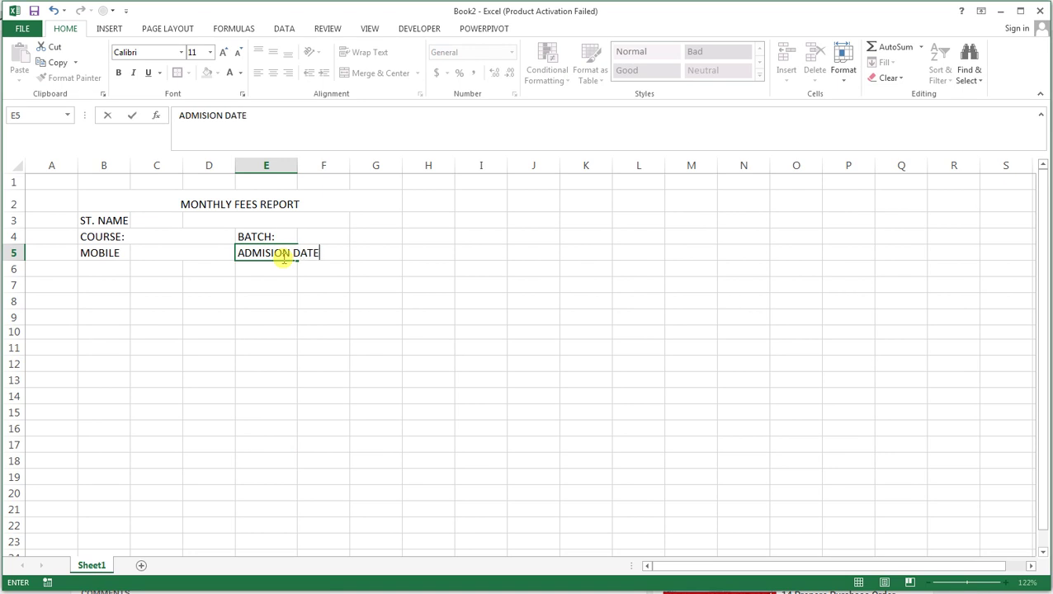
{"action": "type", "text": ":"}
{"action": "key", "text": "Return"}
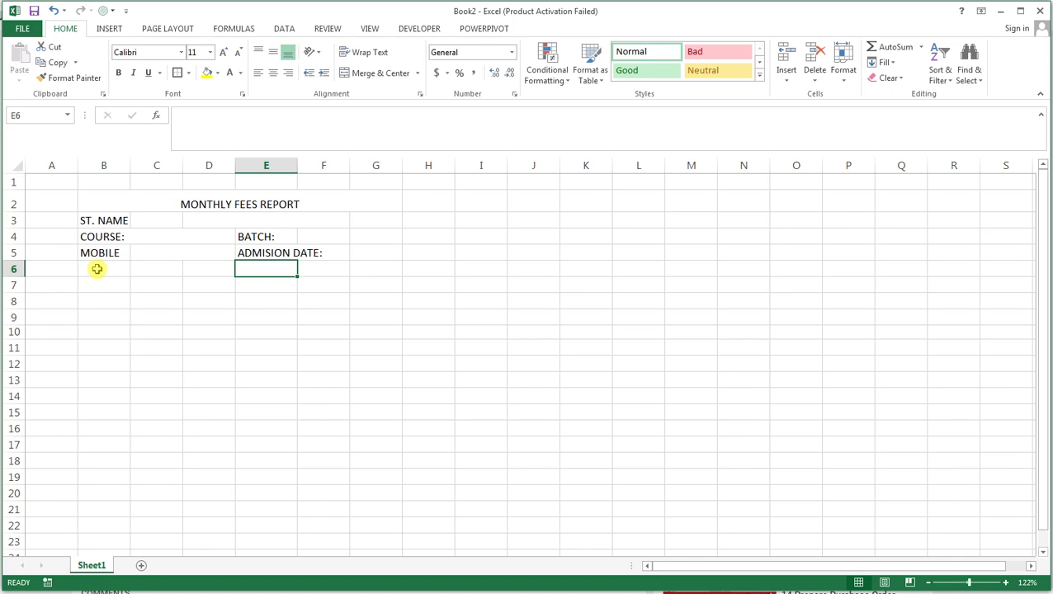
{"action": "key", "text": "Up"}
{"action": "key", "text": "shift+Right"}
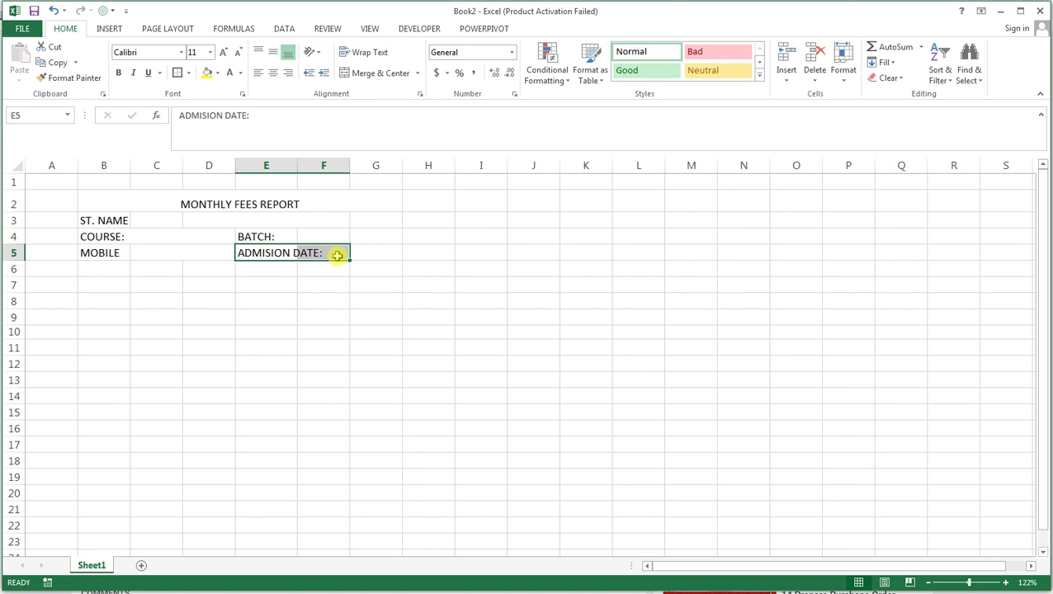
Step: Merge E5:G5, left-align it, and complete it as ADMISION DATE: 1-MARCH-17
{"action": "left_click", "coordinate": [272, 253]}
{"action": "left_click_drag", "start_coordinate": [272, 254], "coordinate": [381, 252]}
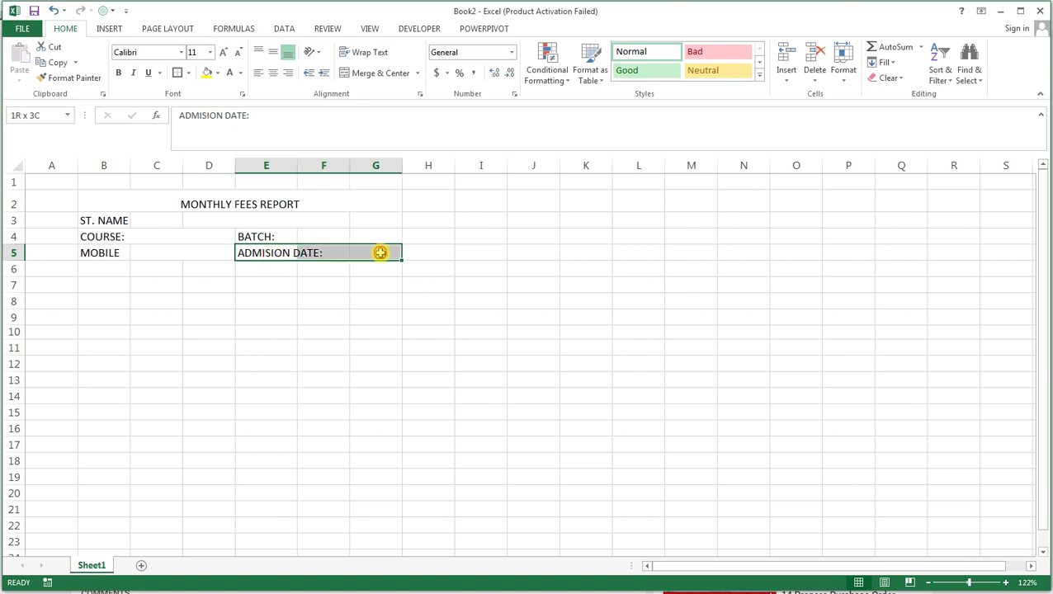
{"action": "left_click", "coordinate": [384, 76]}
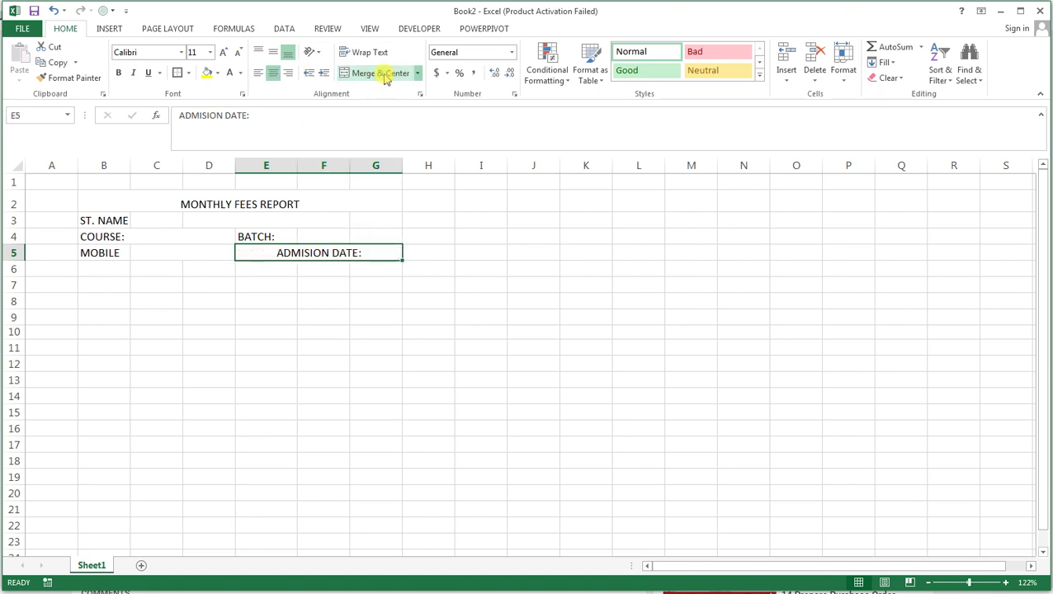
{"action": "left_click", "coordinate": [257, 74]}
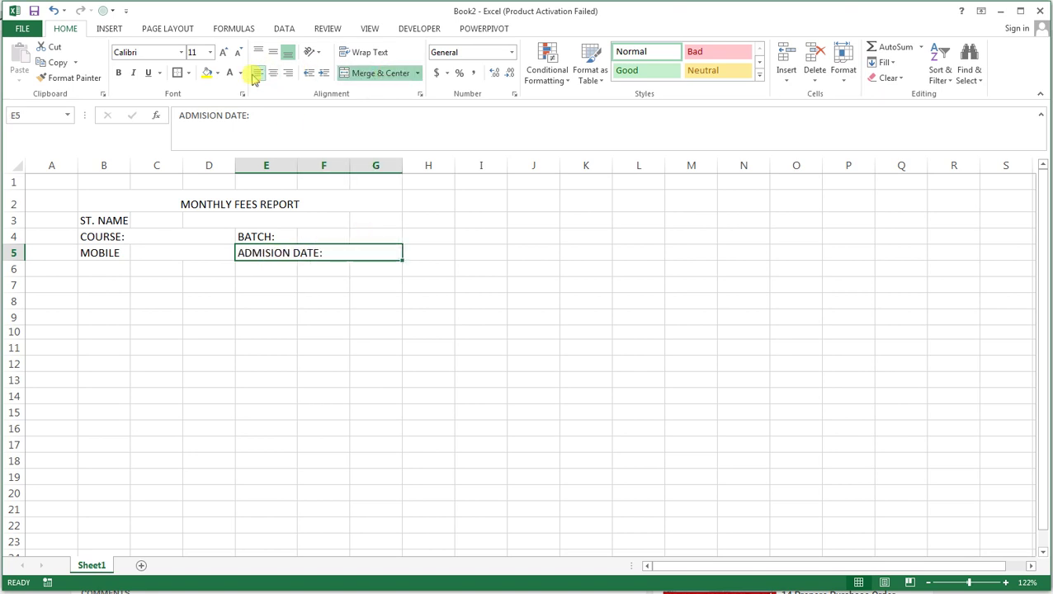
{"action": "double_click", "coordinate": [333, 253]}
{"action": "type", "text": "1-"}
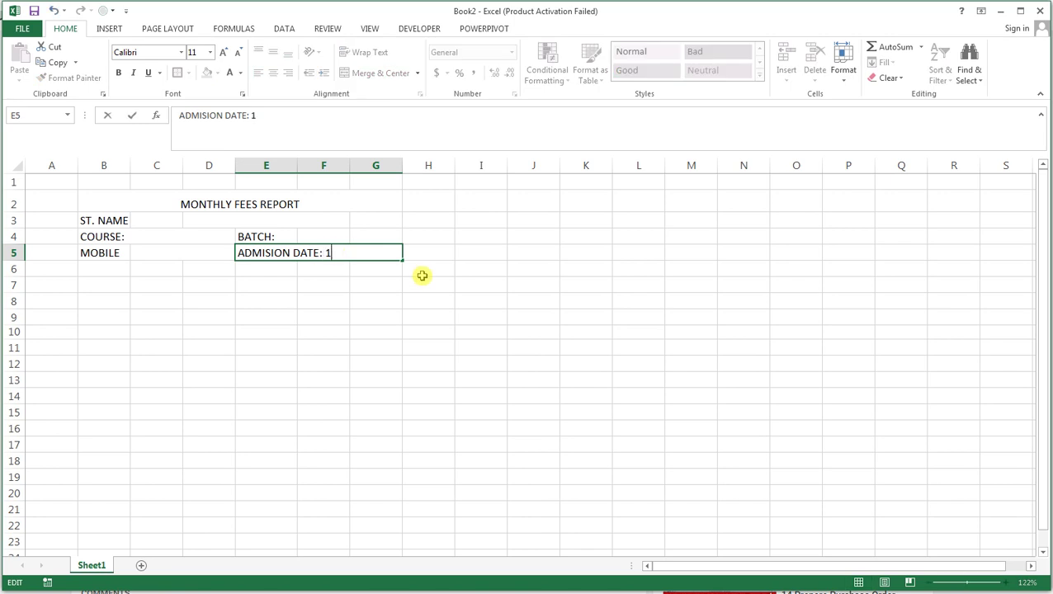
{"action": "type", "text": "MARCH-17"}
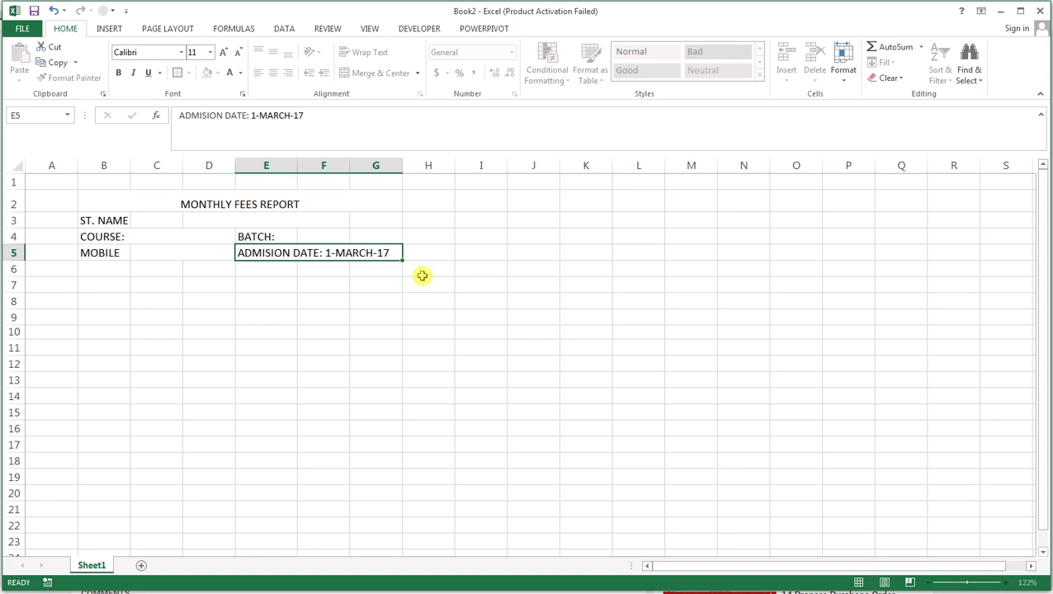
{"action": "key", "text": "Return"}
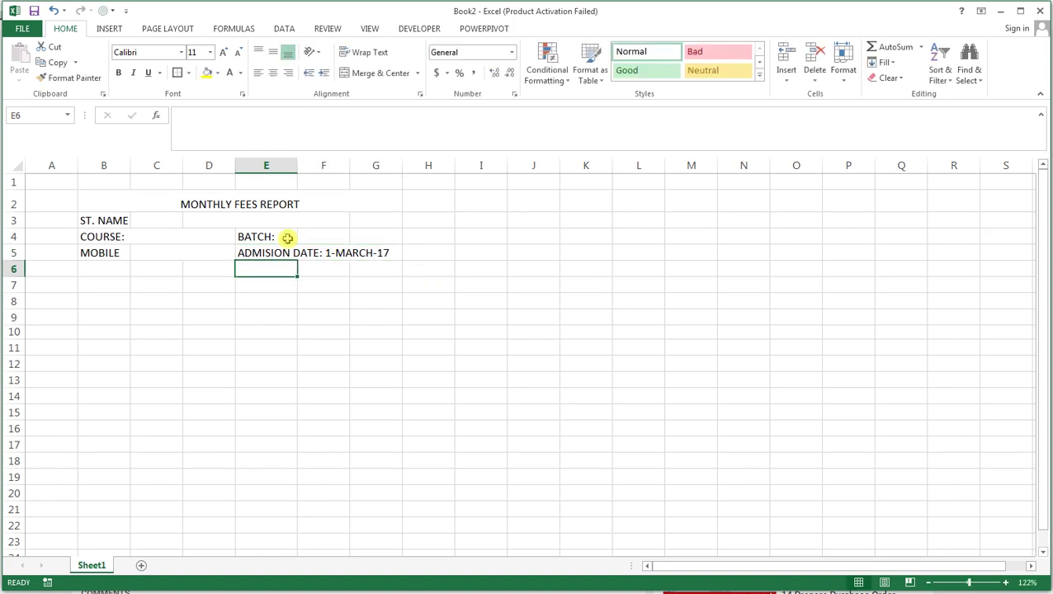
Step: Merge E4:G4, left-align it, and complete it as BATCH: 6 Pm
{"action": "left_click", "coordinate": [287, 239]}
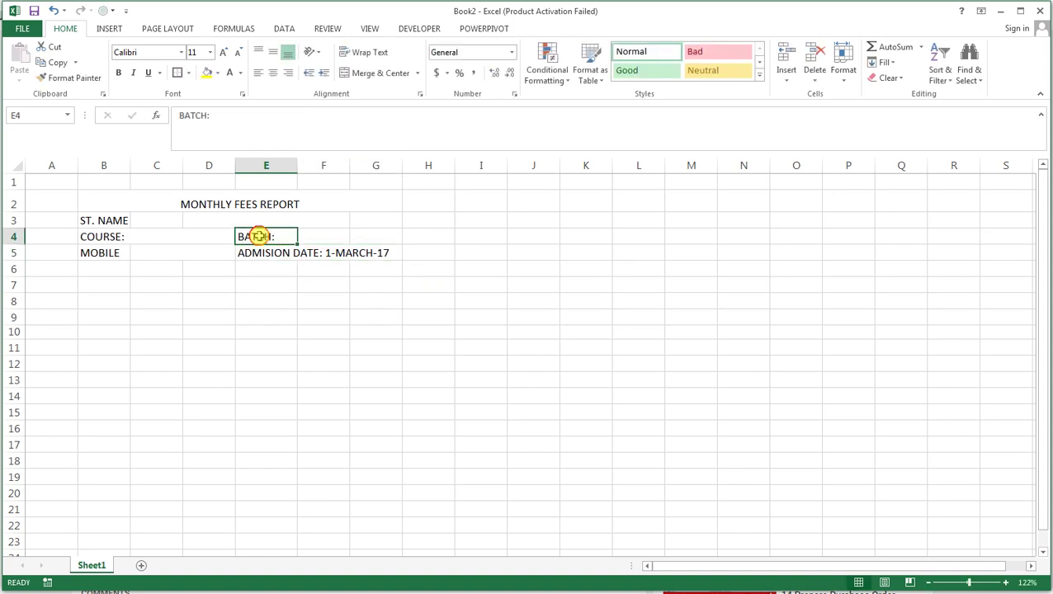
{"action": "left_click_drag", "start_coordinate": [260, 236], "coordinate": [364, 236]}
{"action": "left_click", "coordinate": [378, 73]}
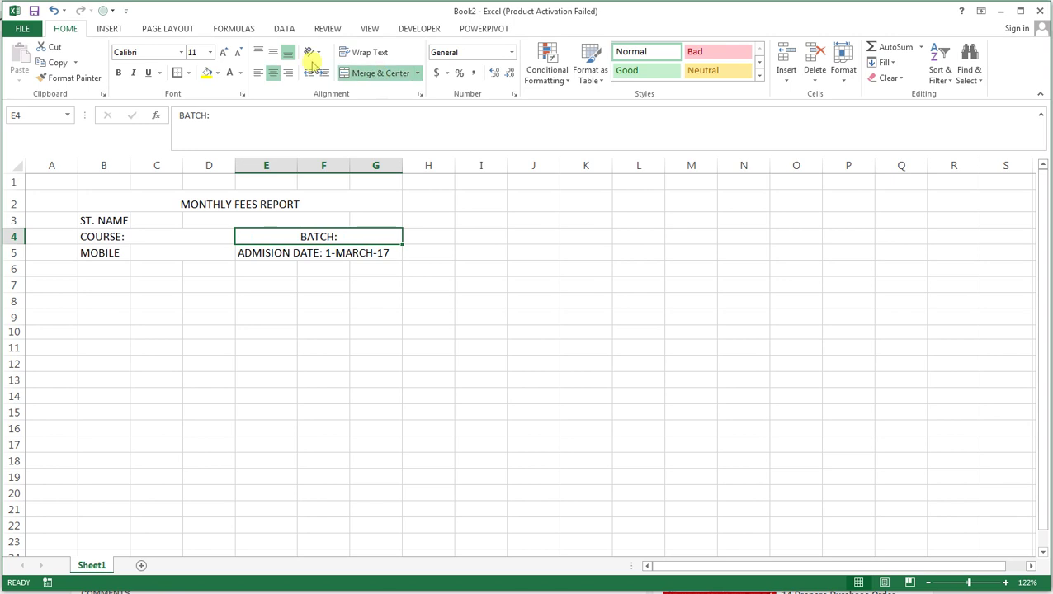
{"action": "left_click", "coordinate": [260, 52]}
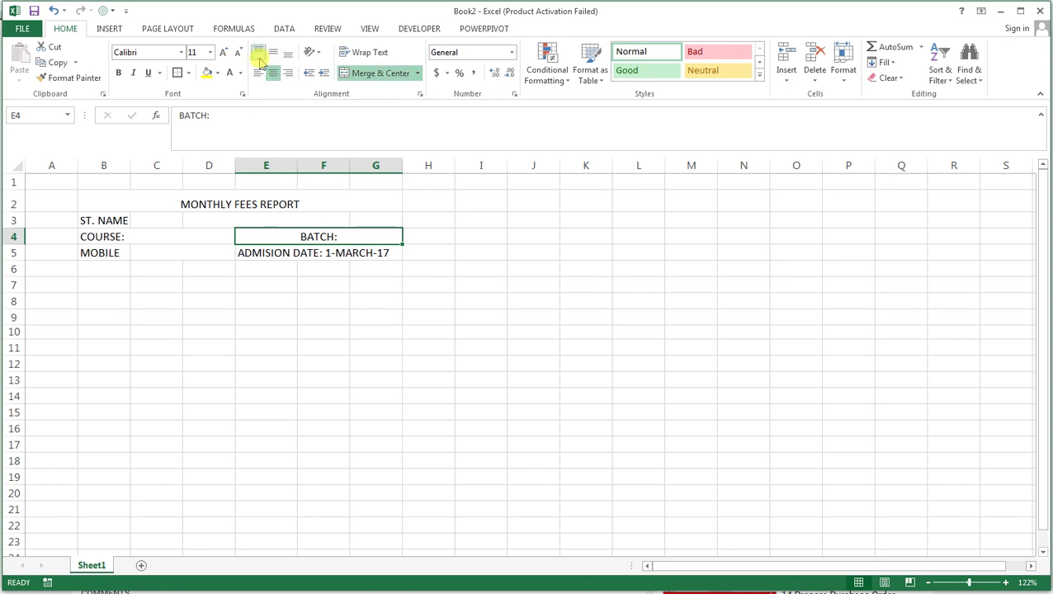
{"action": "left_click", "coordinate": [283, 54]}
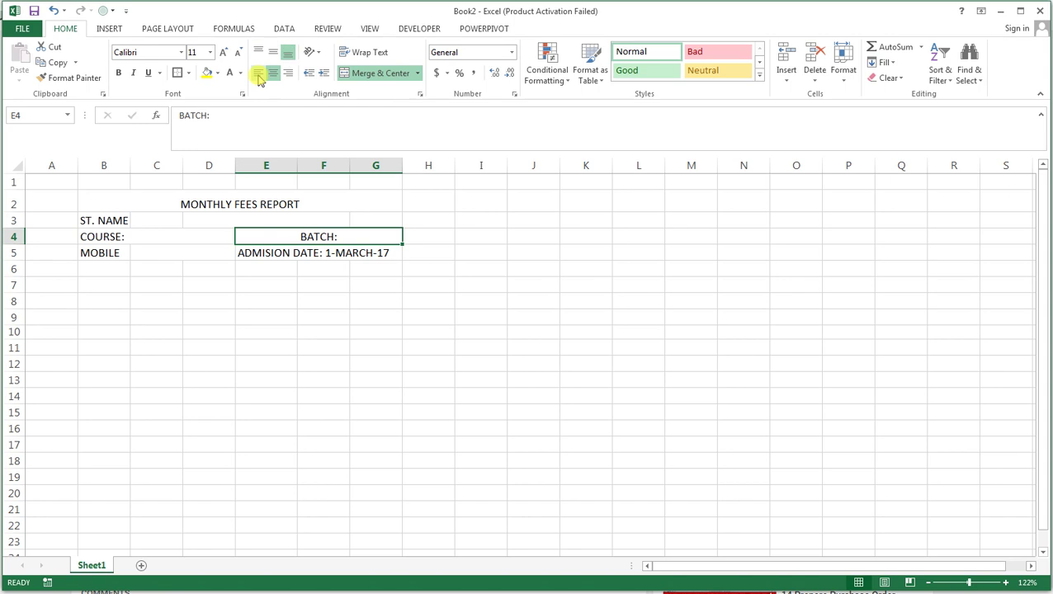
{"action": "left_click", "coordinate": [258, 72]}
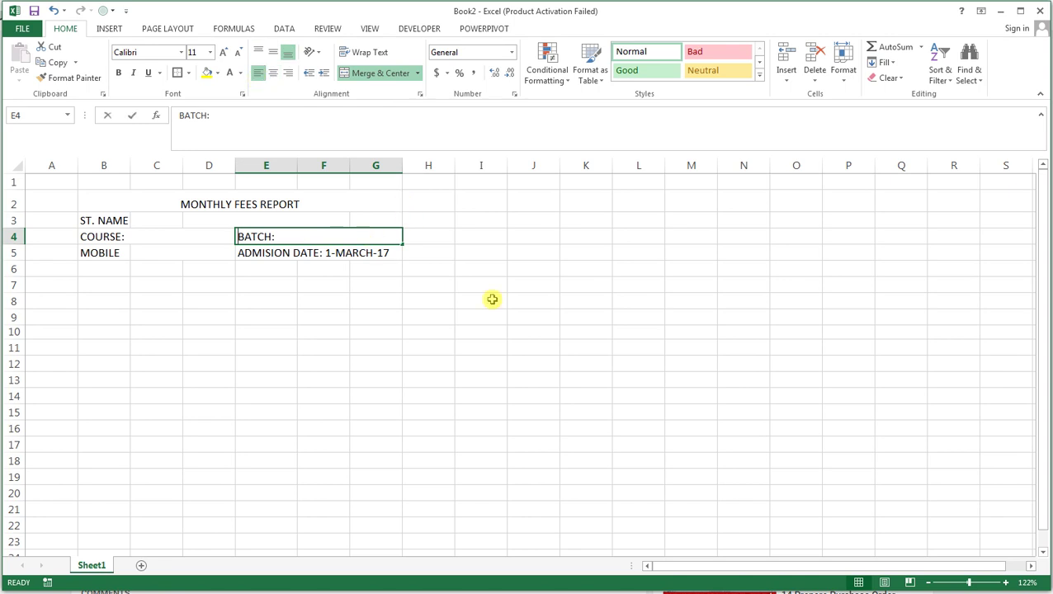
{"action": "key", "text": "F2"}
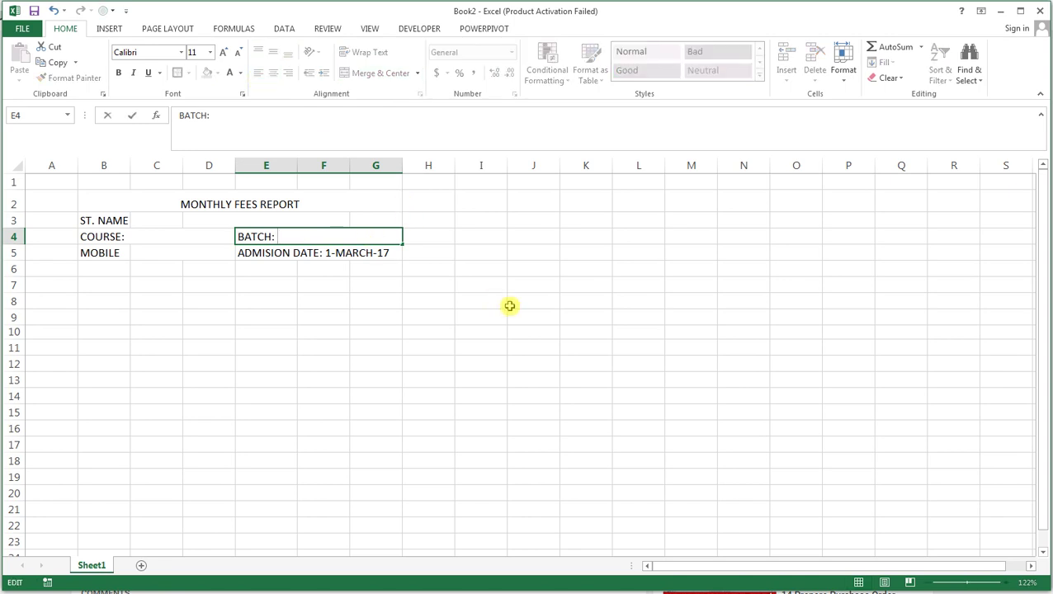
{"action": "type", "text": "6"}
{"action": "type", "text": " pk"}
{"action": "key", "text": "BackSpace"}
{"action": "type", "text": "M"}
{"action": "key", "text": "Return"}
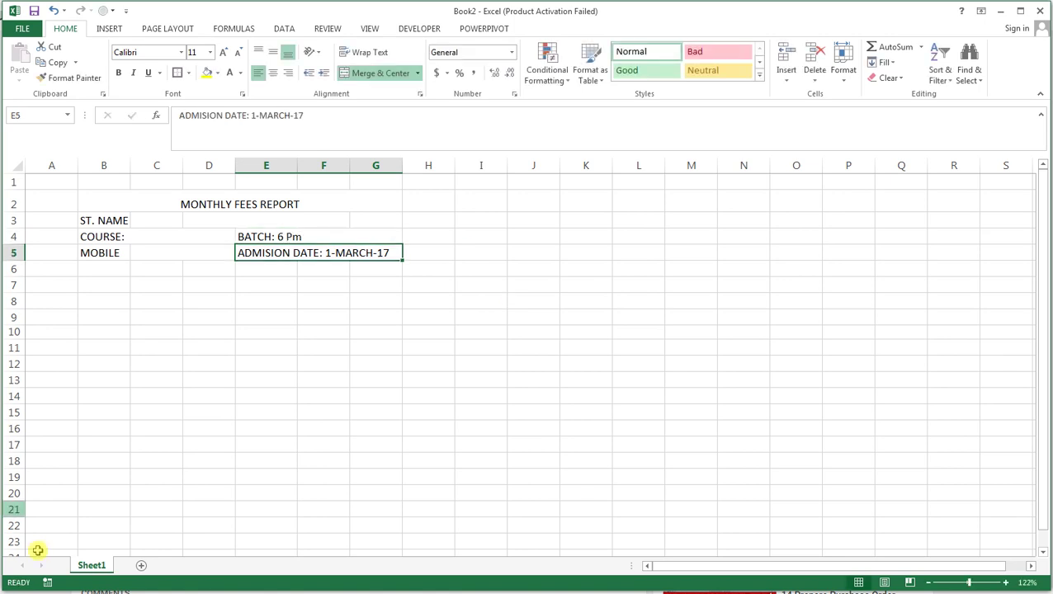
{"action": "left_click_drag", "start_coordinate": [103, 220], "coordinate": [157, 221]}
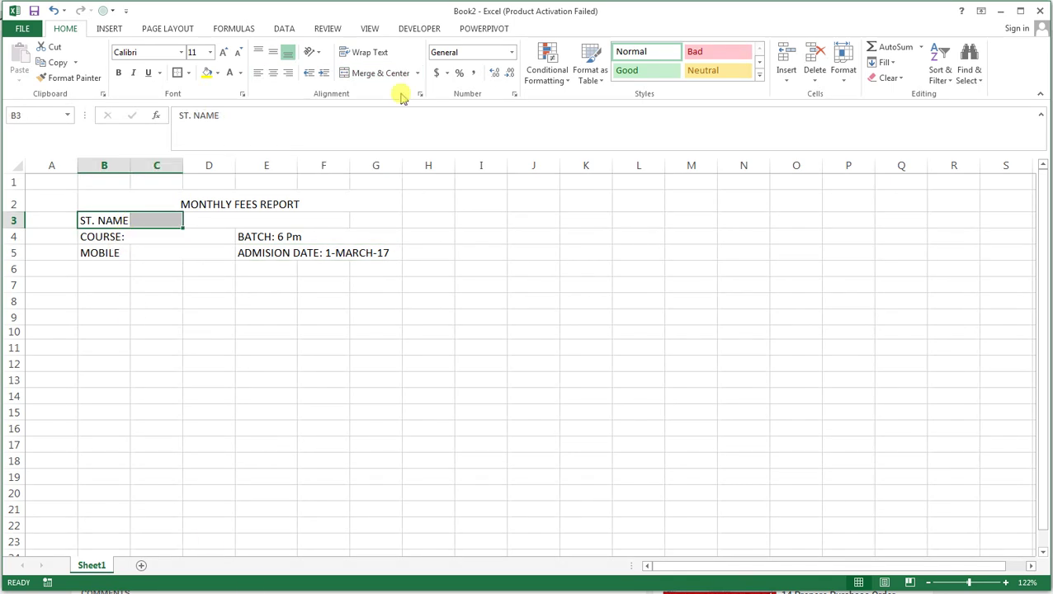
Step: Merge B3:C3 with left alignment for ST. NAME, and merge D3:G3 centred
{"action": "left_click", "coordinate": [361, 72]}
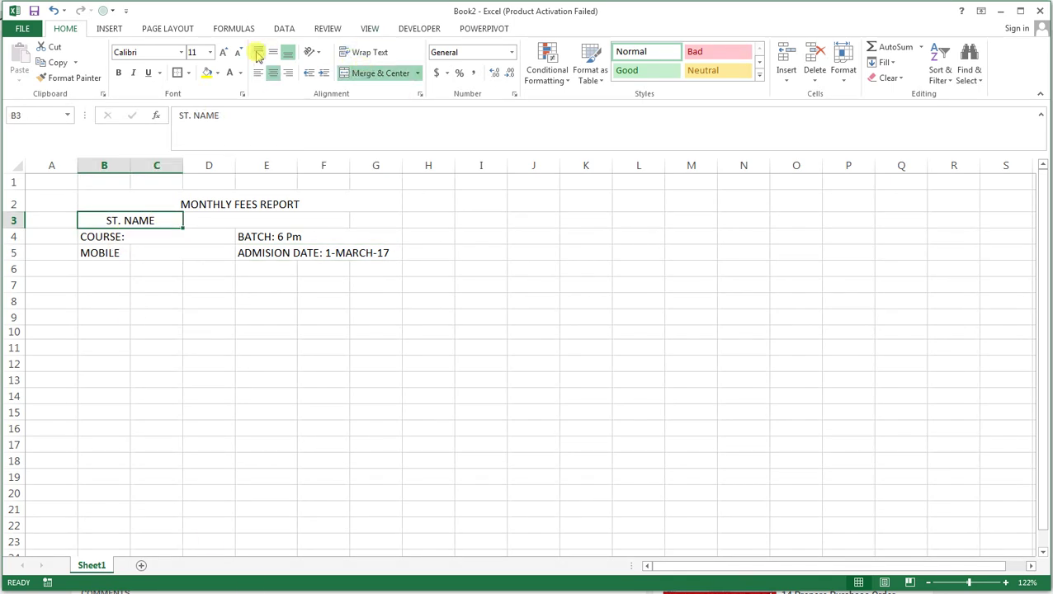
{"action": "left_click", "coordinate": [258, 72]}
{"action": "left_click", "coordinate": [211, 218]}
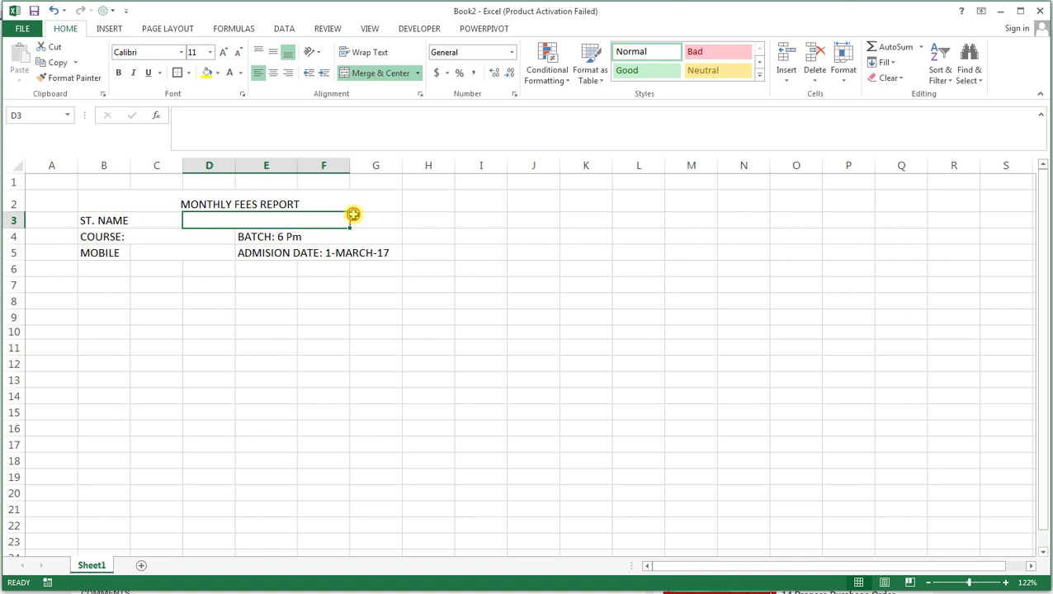
{"action": "left_click_drag", "start_coordinate": [353, 214], "coordinate": [360, 215]}
{"action": "left_click", "coordinate": [369, 74]}
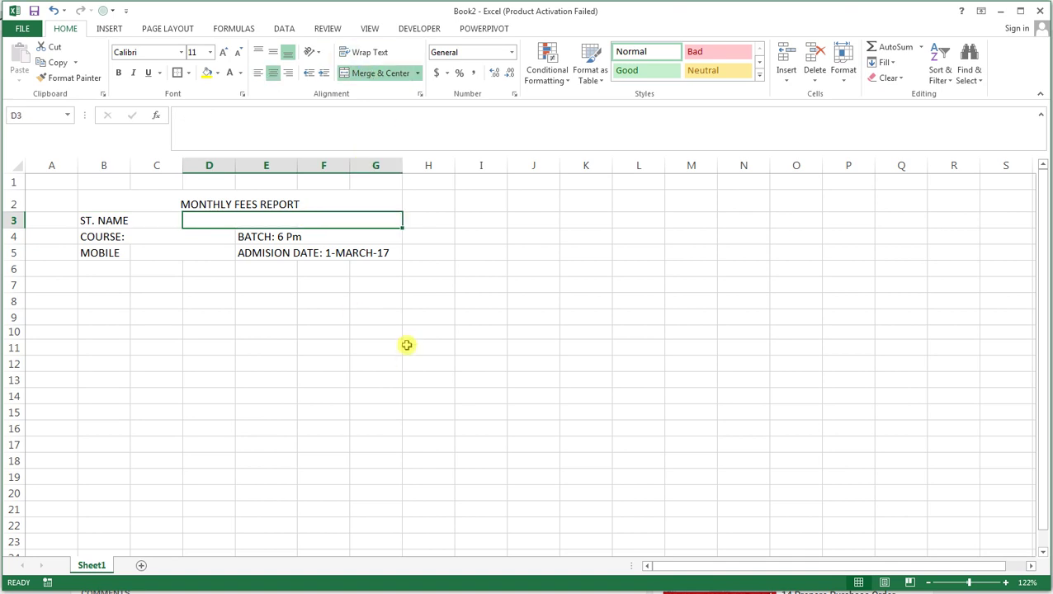
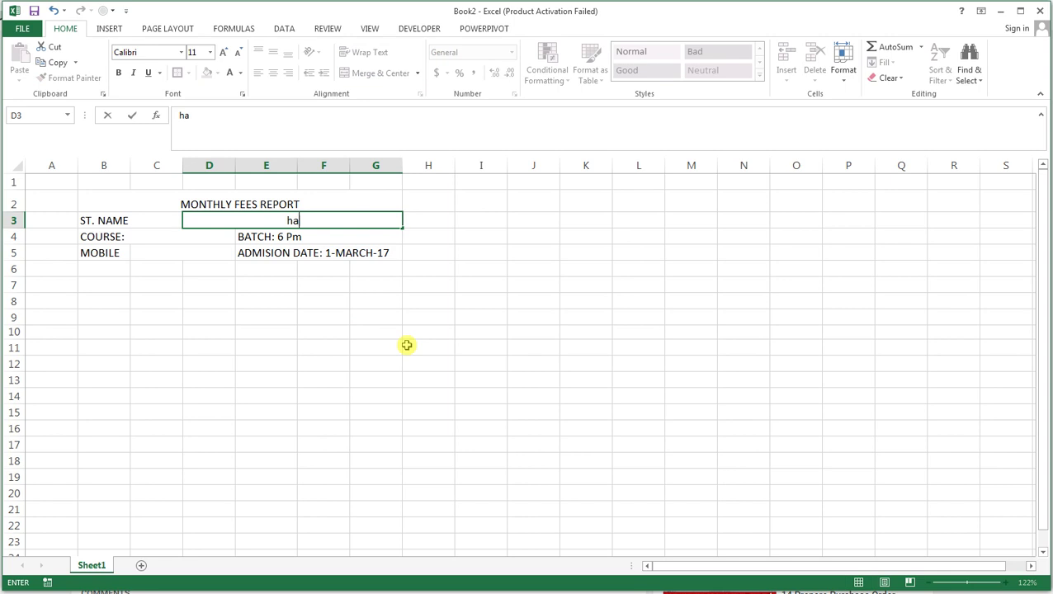
Step: Enter the student's full name in capitals in the merged D3:G3 cell
{"action": "key", "text": "Return"}
{"action": "key", "text": "Up"}
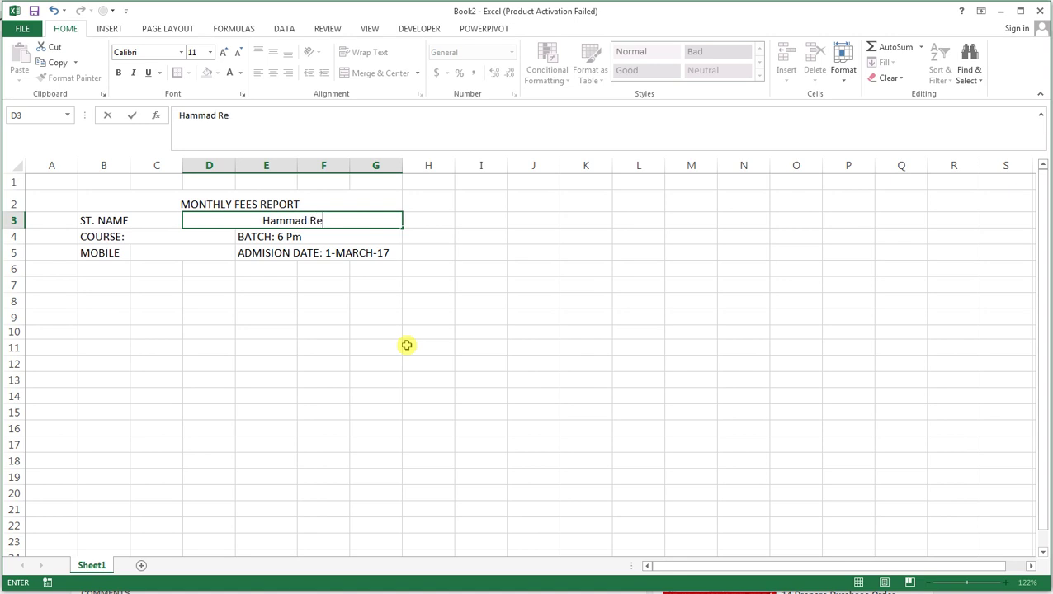
{"action": "key", "text": "Return"}
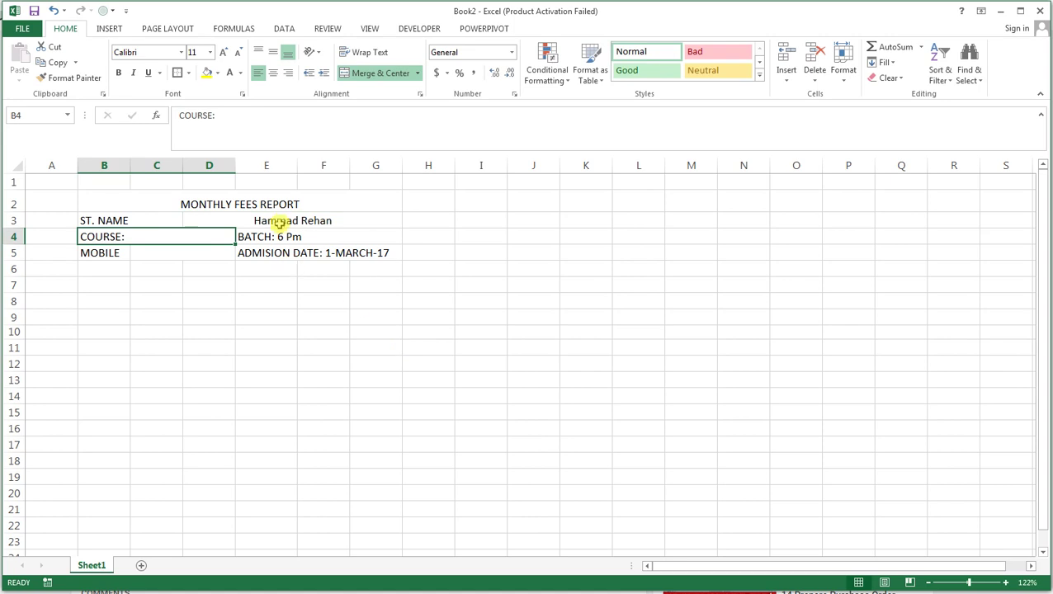
{"action": "left_click", "coordinate": [281, 221]}
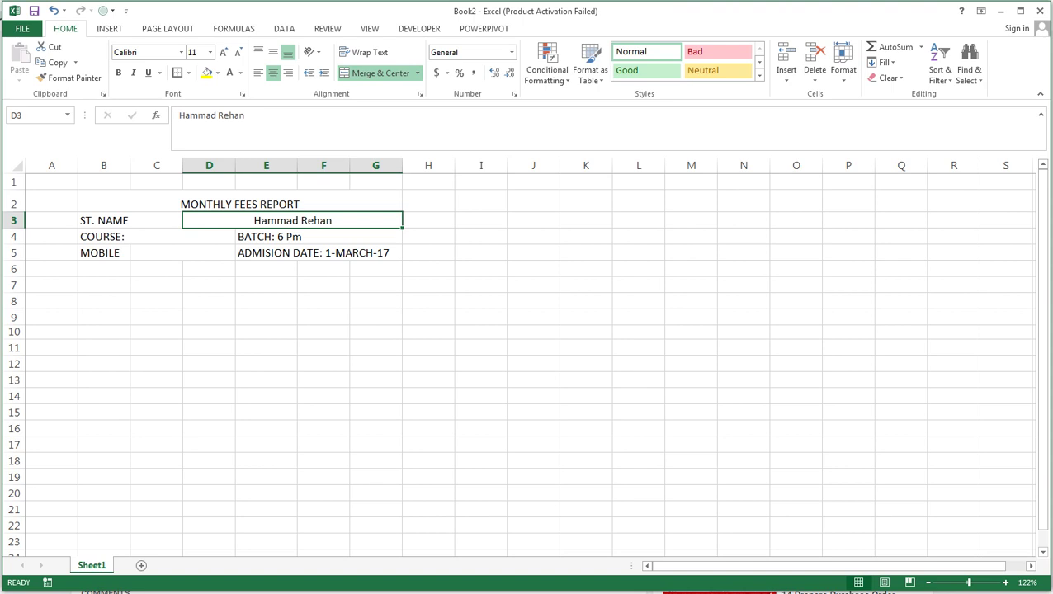
{"action": "key", "text": "Delete"}
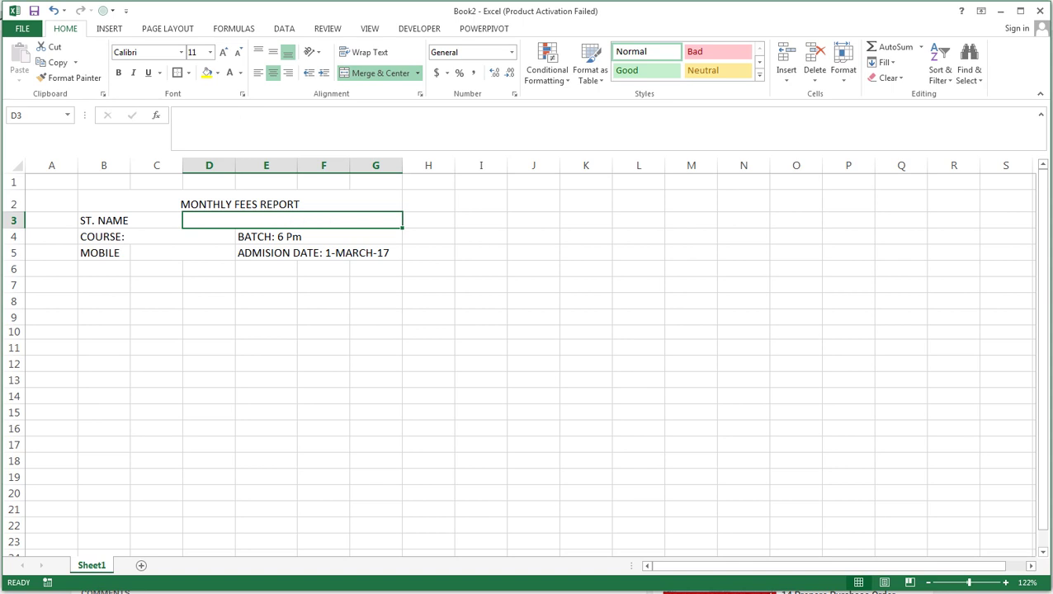
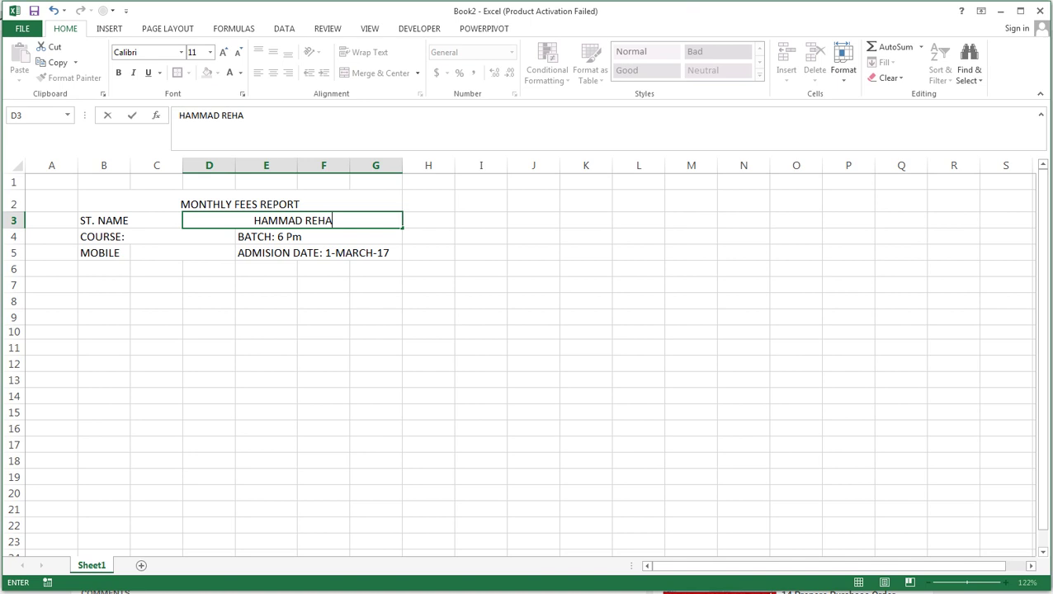
{"action": "key", "text": "Return"}
{"action": "left_click", "coordinate": [293, 221]}
{"action": "left_click", "coordinate": [157, 237]}
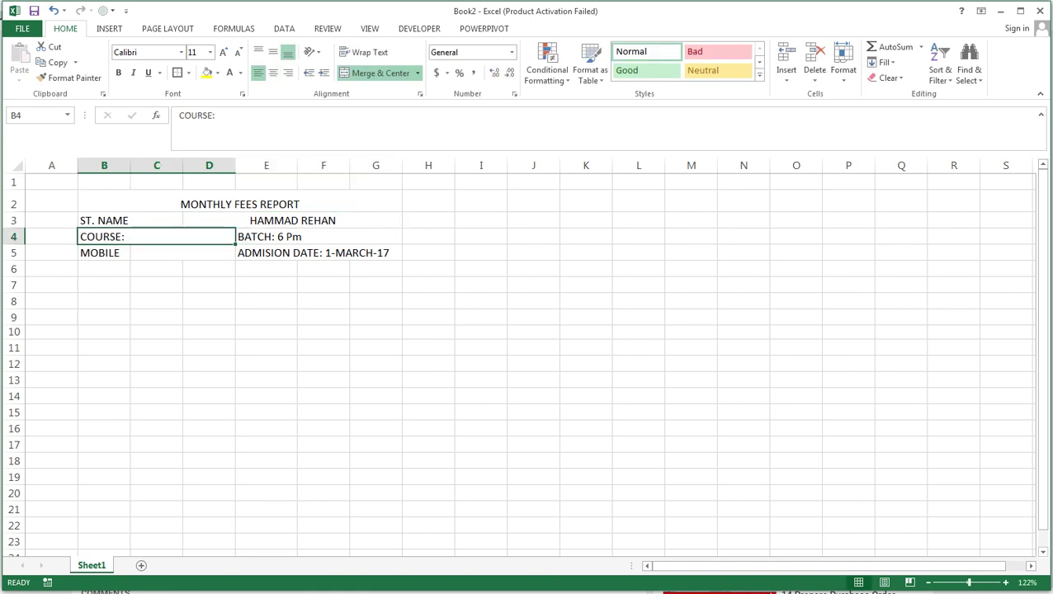
Step: Set the course to GRAPHICS and enter the student's mobile number, left-aligned, in C5:D5
{"action": "key", "text": "F2"}
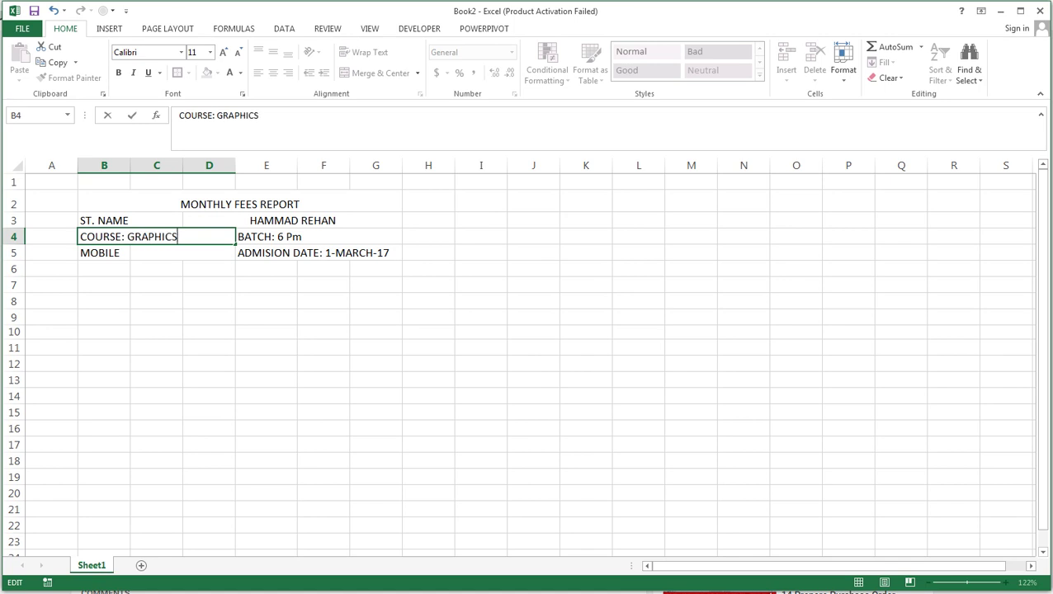
{"action": "left_click", "coordinate": [182, 253]}
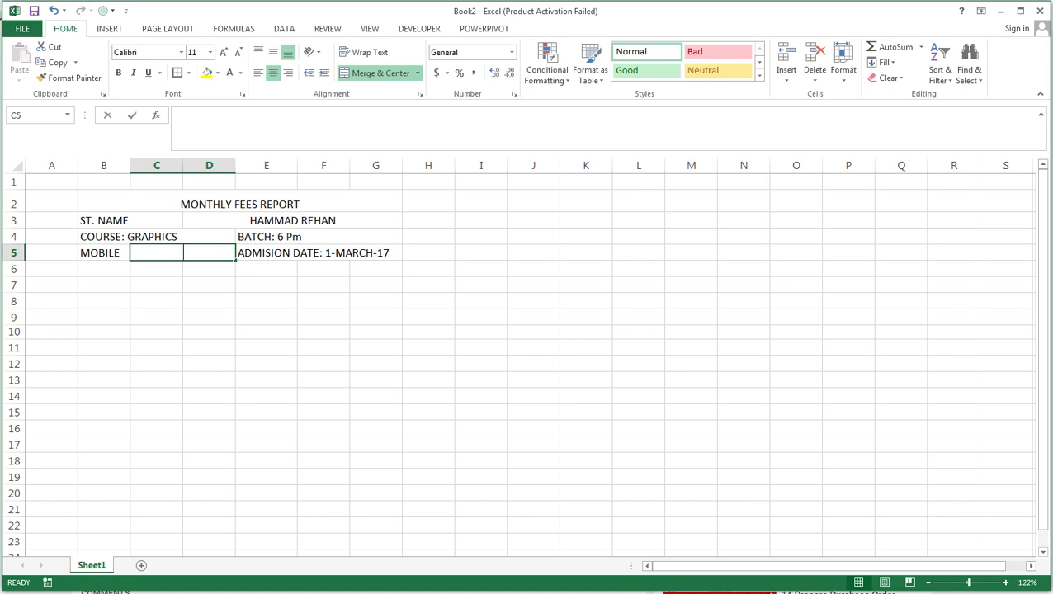
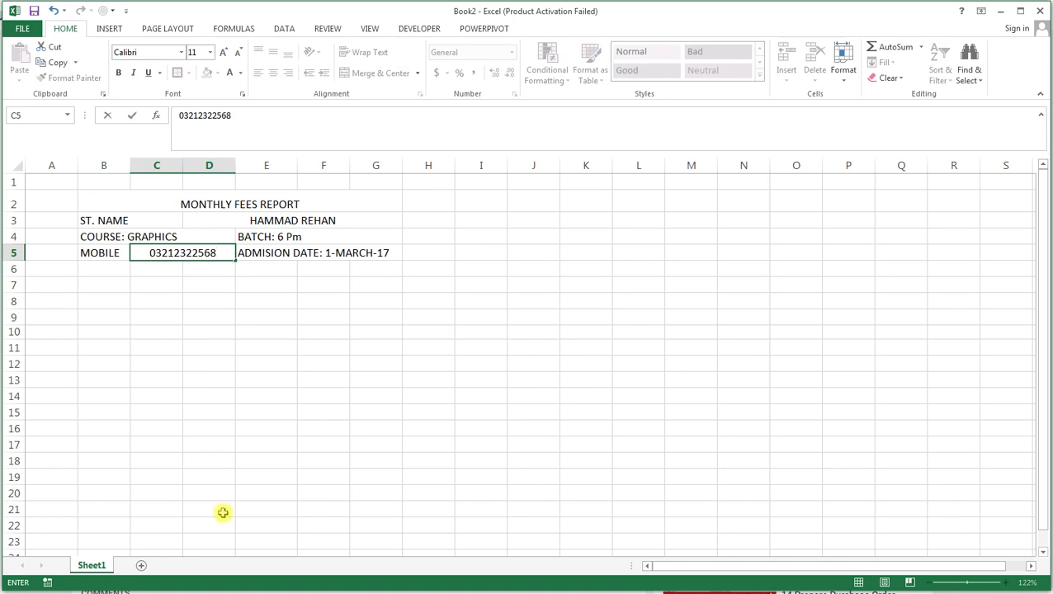
{"action": "key", "text": "Return"}
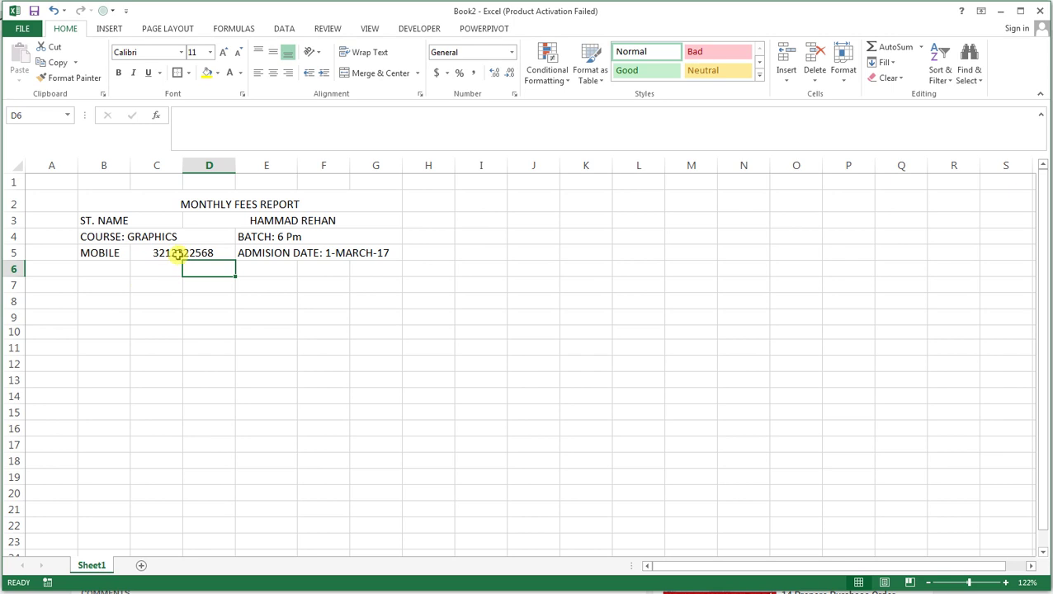
{"action": "left_click", "coordinate": [175, 253]}
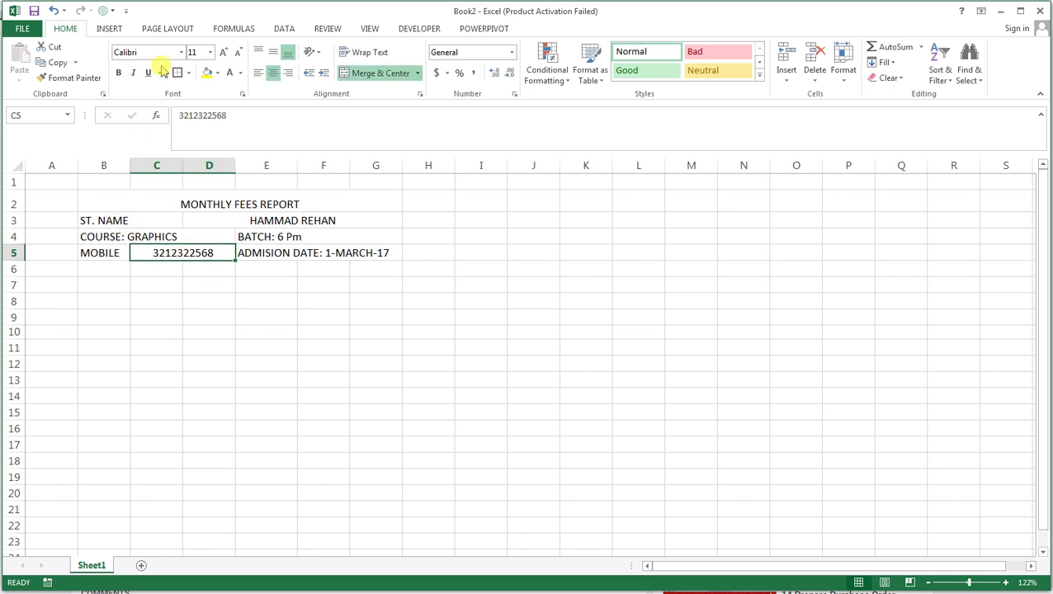
{"action": "left_click", "coordinate": [260, 73]}
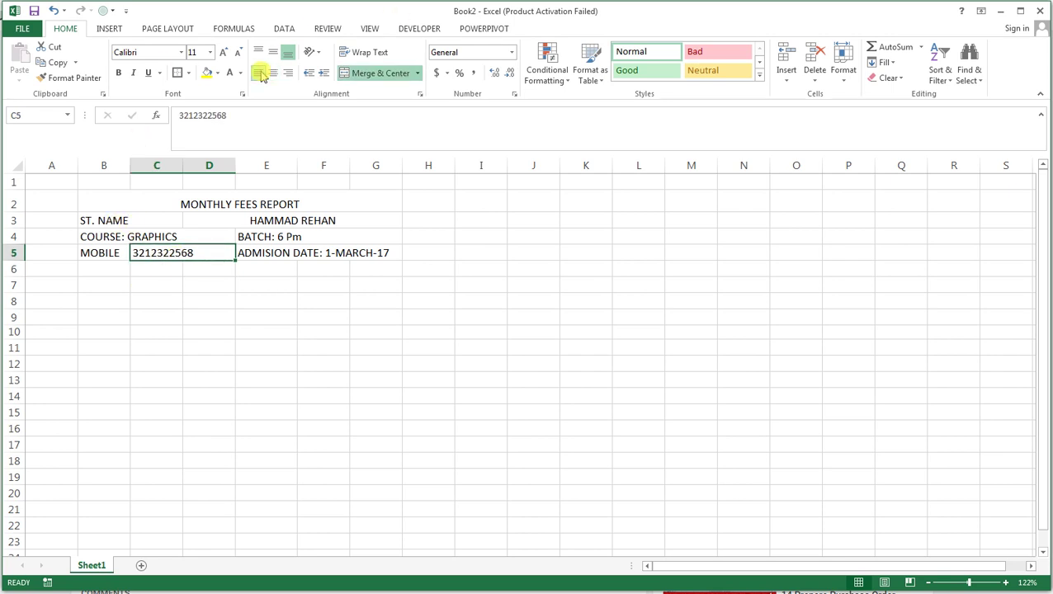
{"action": "left_click", "coordinate": [307, 326]}
{"action": "left_click_drag", "start_coordinate": [89, 271], "coordinate": [190, 268]}
{"action": "left_click_drag", "start_coordinate": [107, 268], "coordinate": [191, 269]}
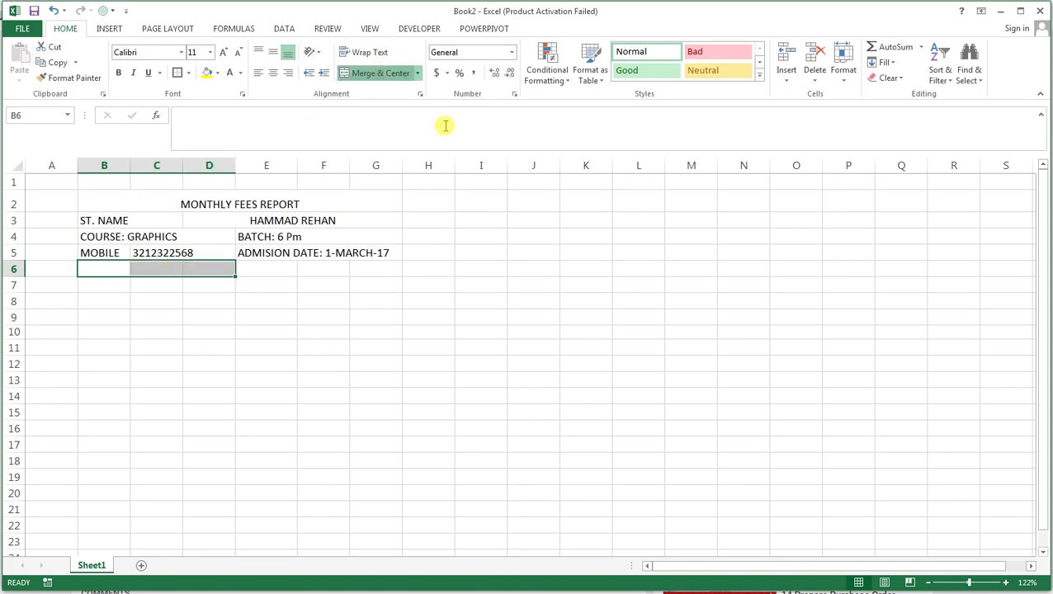
Step: Merge E6:G6 and label the row 6 headings COURSE FEES and BUS FEES
{"action": "left_click_drag", "start_coordinate": [265, 272], "coordinate": [376, 269]}
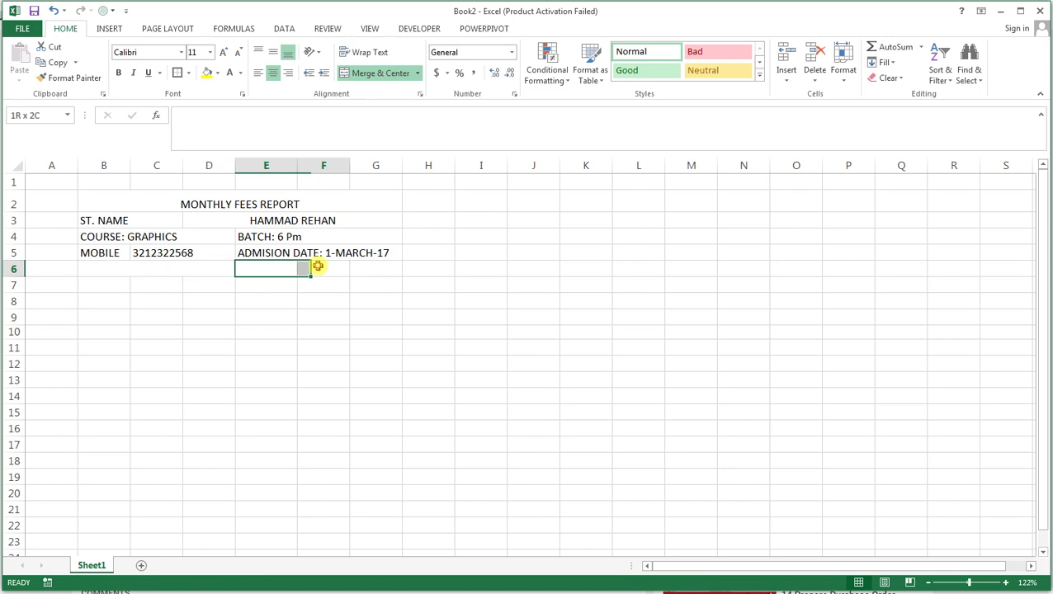
{"action": "left_click", "coordinate": [384, 72]}
{"action": "left_click", "coordinate": [207, 268]}
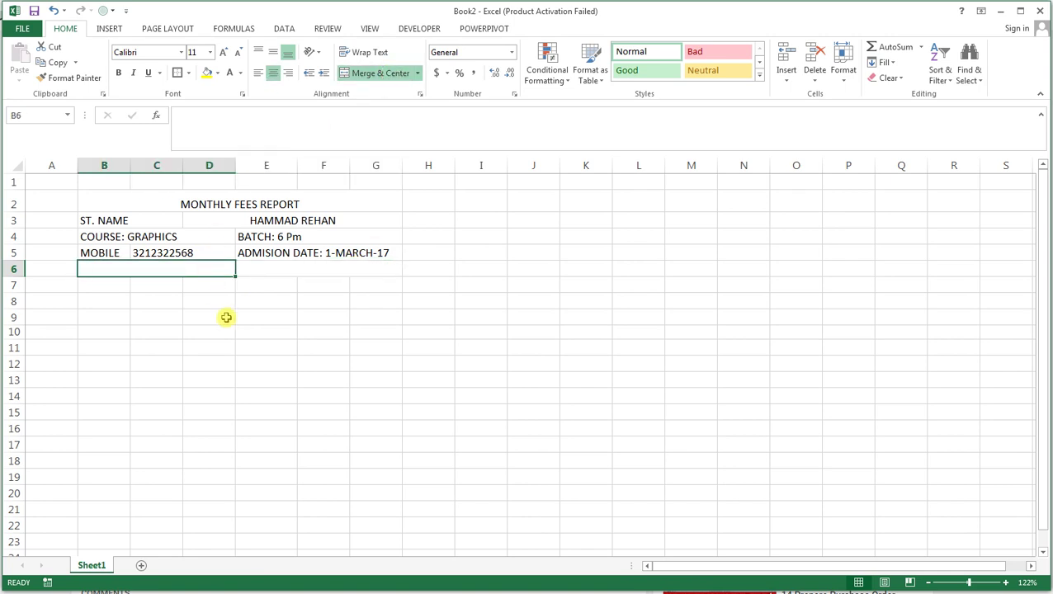
{"action": "type", "text": "COU"}
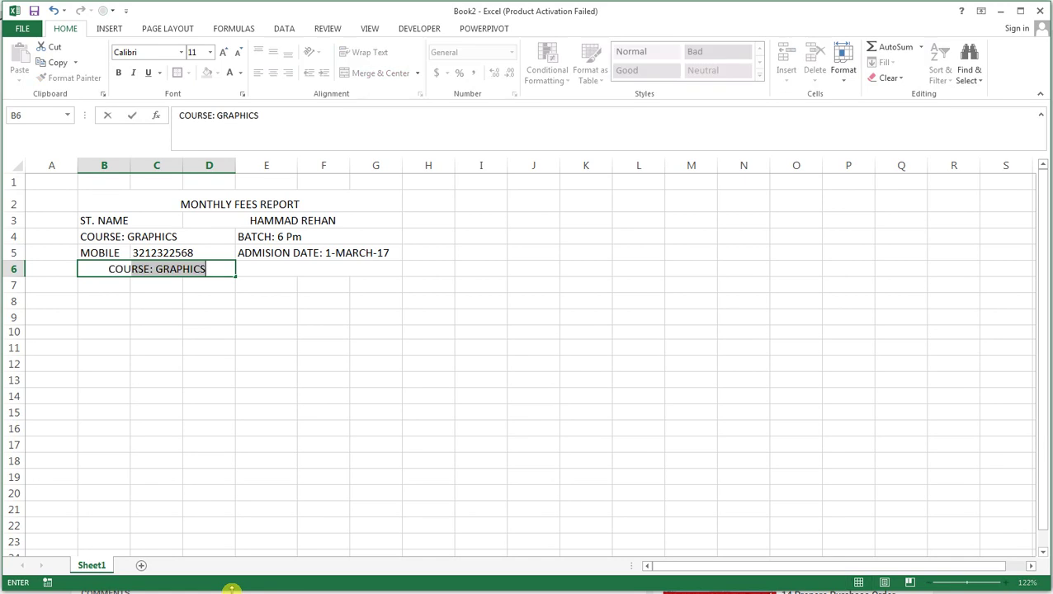
{"action": "type", "text": "RSE FEES"}
{"action": "key", "text": "Tab"}
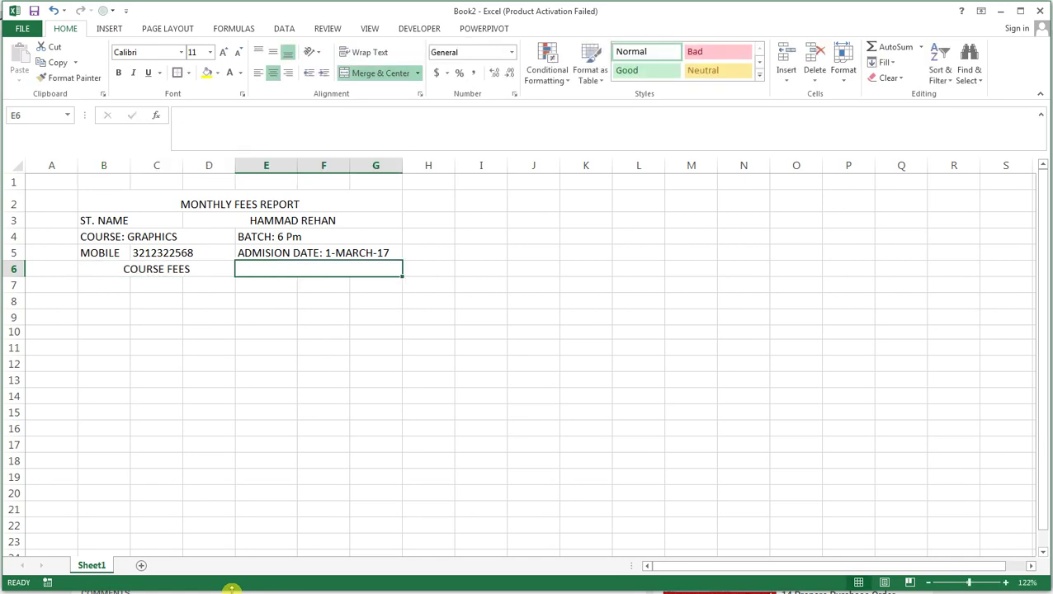
{"action": "type", "text": "BUS"}
{"action": "type", "text": " FE"}
{"action": "key", "text": "BackSpace"}
{"action": "type", "text": "FEES"}
{"action": "key", "text": "Return"}
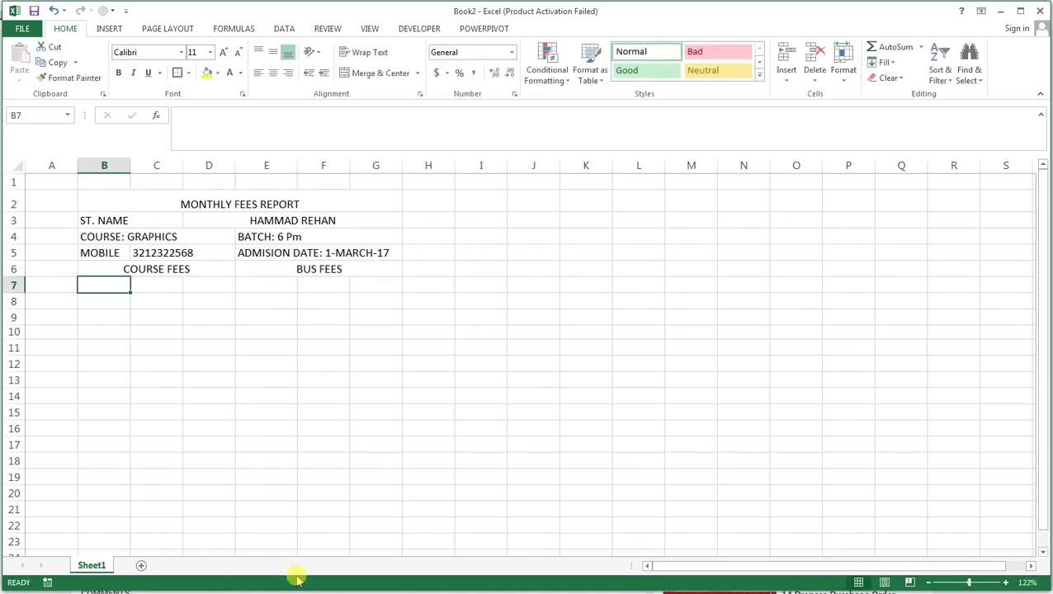
Step: Enter row 7 headings, with an autocompleted entry in B7 and DATE in C7
{"action": "type", "text": "MONTH"}
{"action": "key", "text": "Tab"}
{"action": "type", "text": "DA"}
{"action": "key", "text": "Tab"}
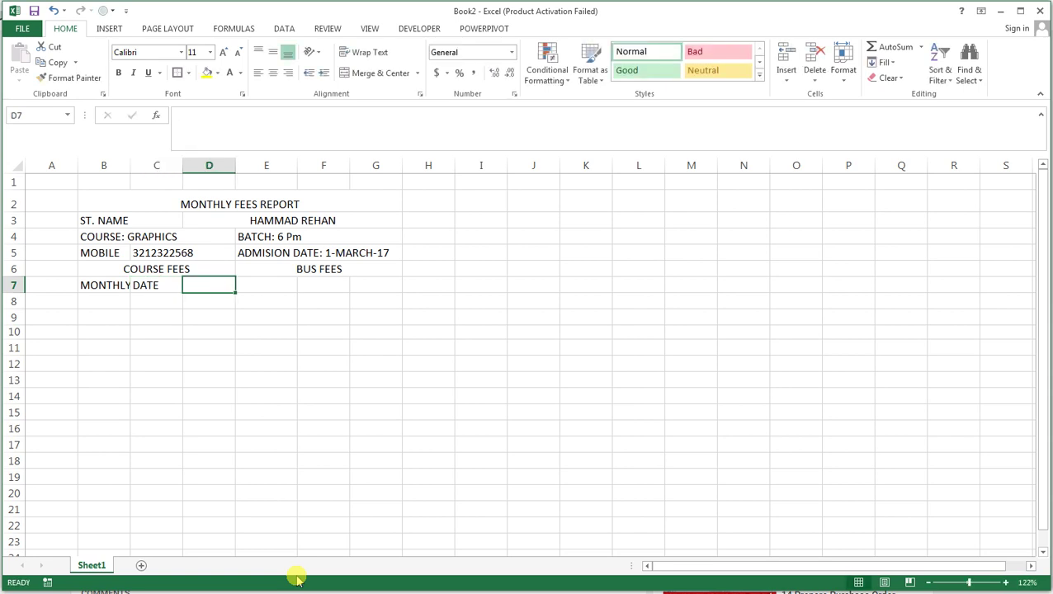
{"action": "left_click", "coordinate": [91, 286]}
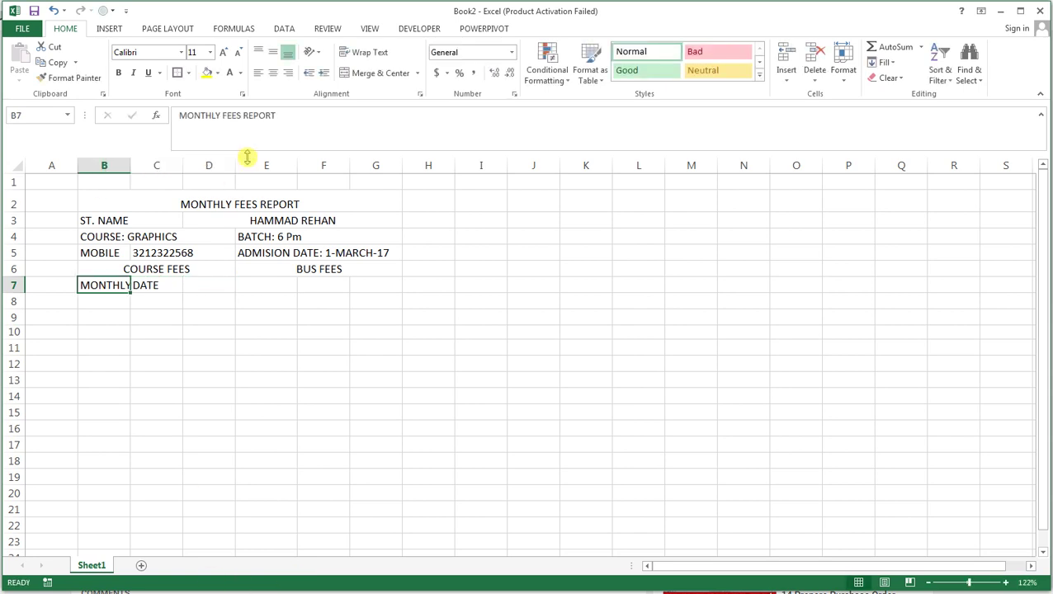
Step: Correct the B7 heading so it reads MONTH
{"action": "type", "text": "MON"}
{"action": "key", "text": "Delete"}
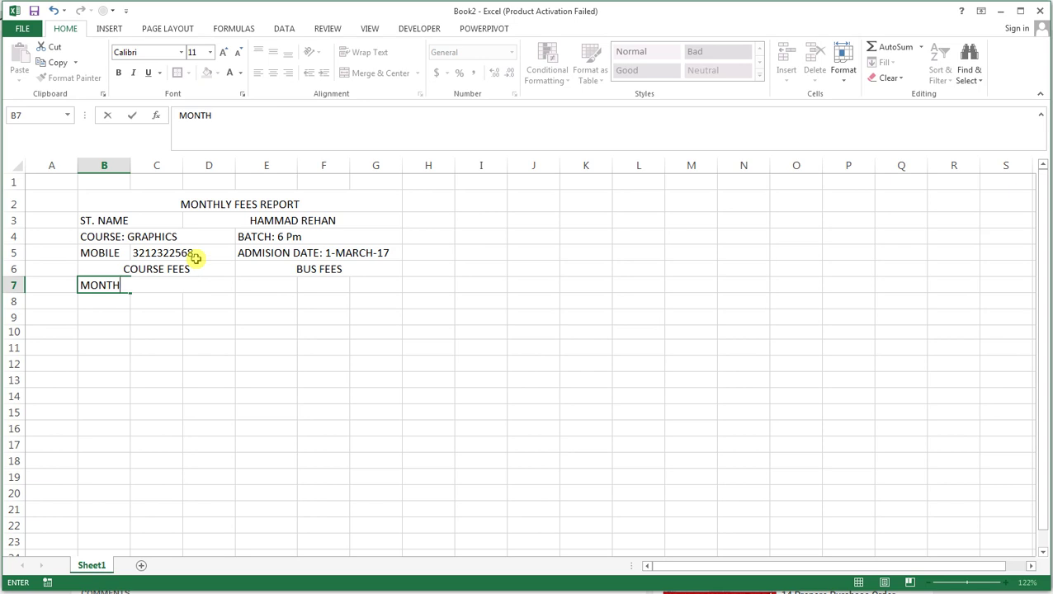
{"action": "type", "text": "\\  DATE"}
{"action": "key", "text": "Return"}
{"action": "key", "text": "Up"}
{"action": "key", "text": "F2"}
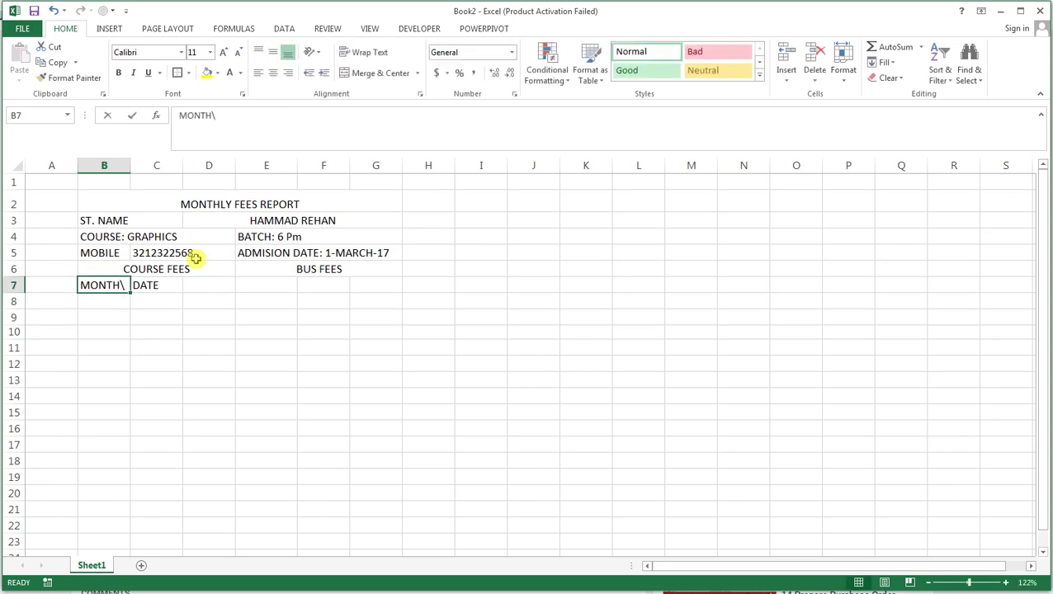
{"action": "key", "text": "BackSpace"}
{"action": "key", "text": "Return"}
Step: Add the heading FEE in D7 beside DATE
{"action": "key", "text": "Right"}
{"action": "key", "text": "Up"}
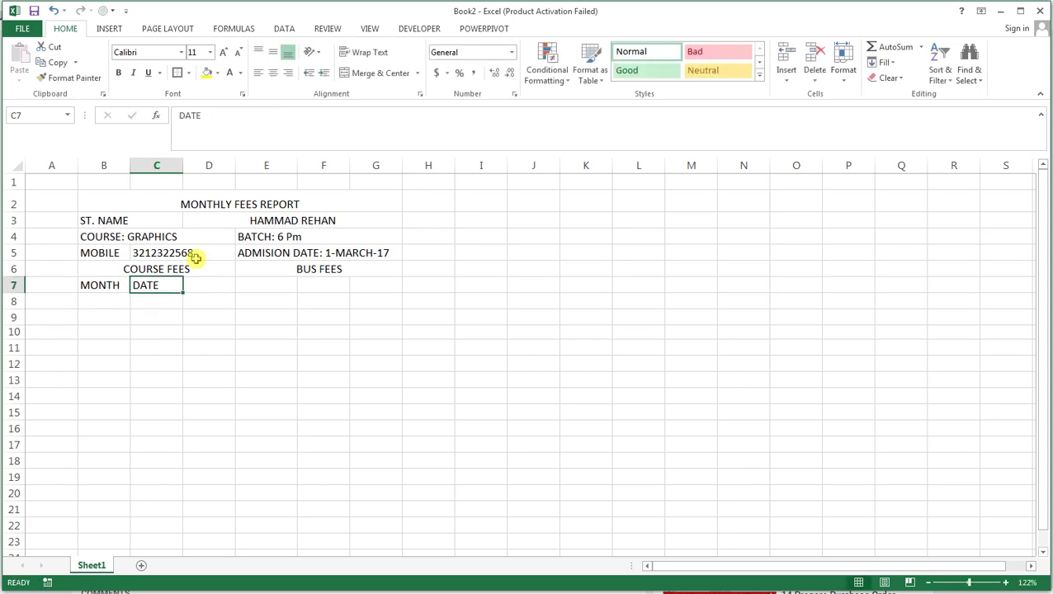
{"action": "key", "text": "Right"}
{"action": "type", "text": "FE"}
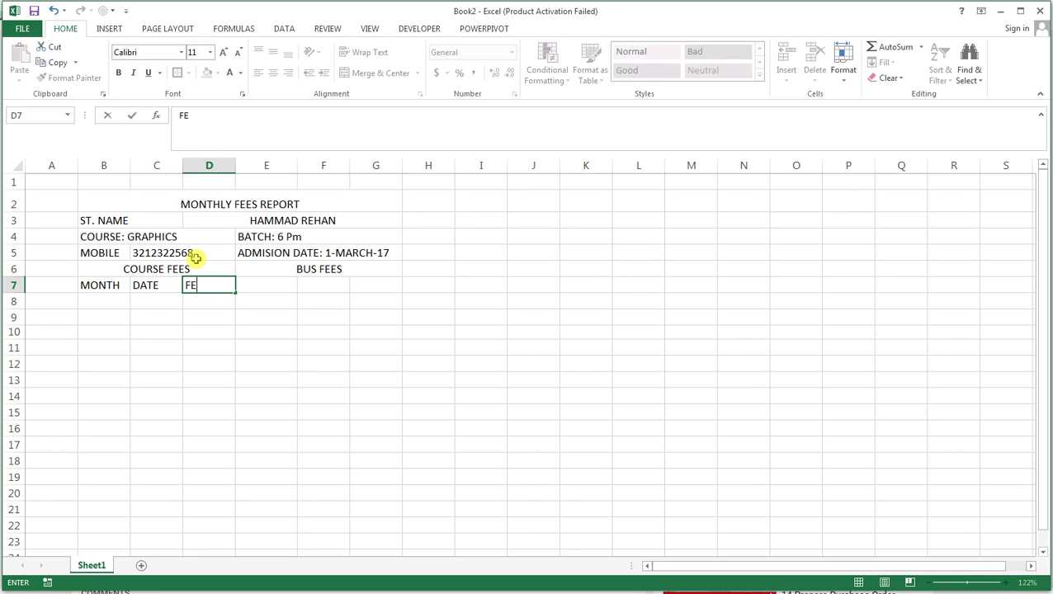
{"action": "key", "text": "Right"}
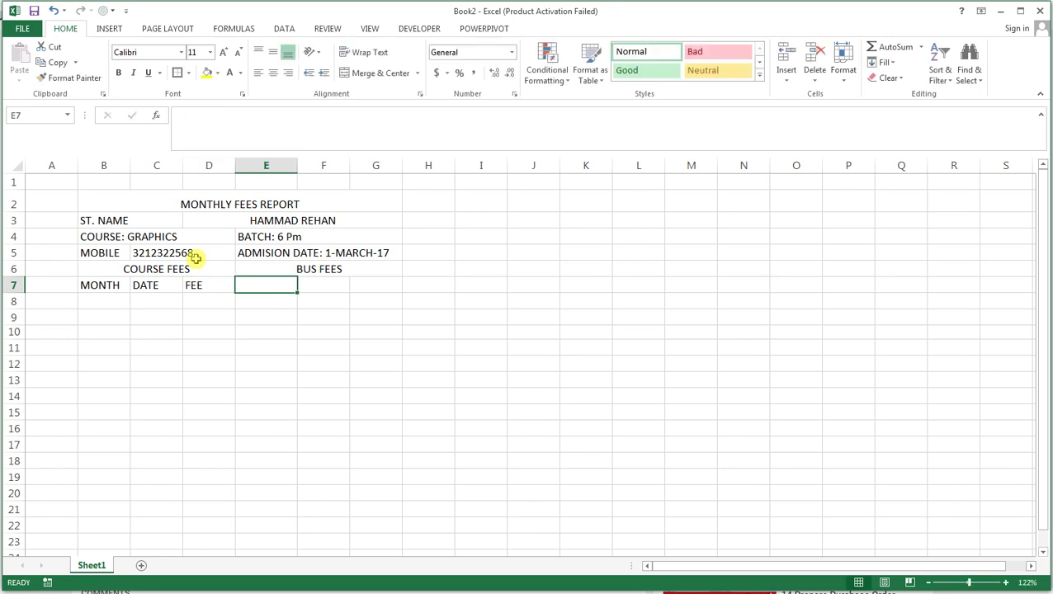
{"action": "left_click_drag", "start_coordinate": [115, 285], "coordinate": [192, 282]}
Step: Copy the MONTH, DATE, FEE headings from B7:D7 into E7:G7 under BUS FEES
{"action": "key", "text": "ctrl+c"}
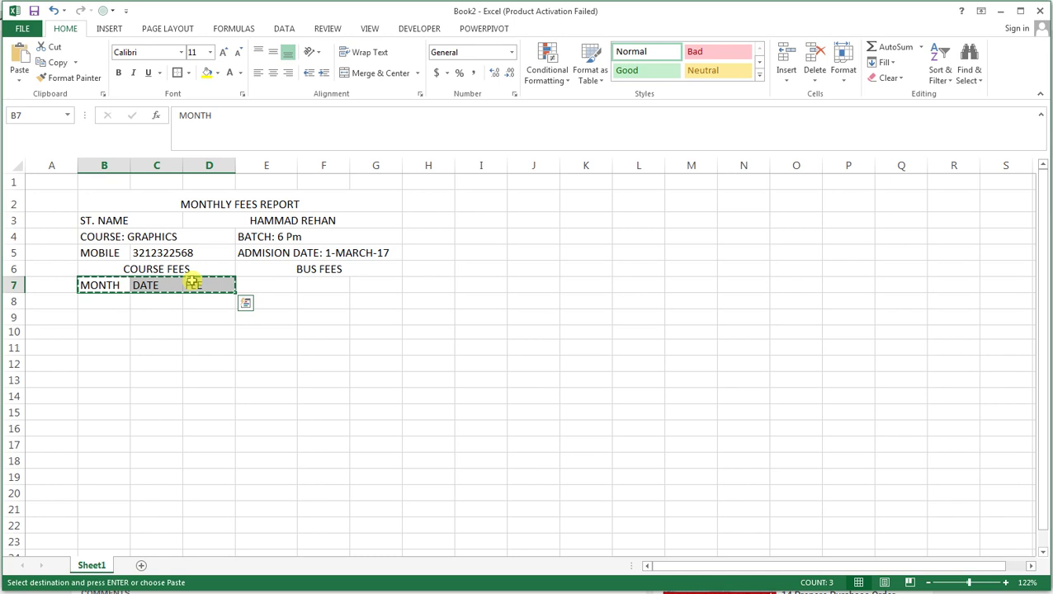
{"action": "left_click", "coordinate": [276, 290]}
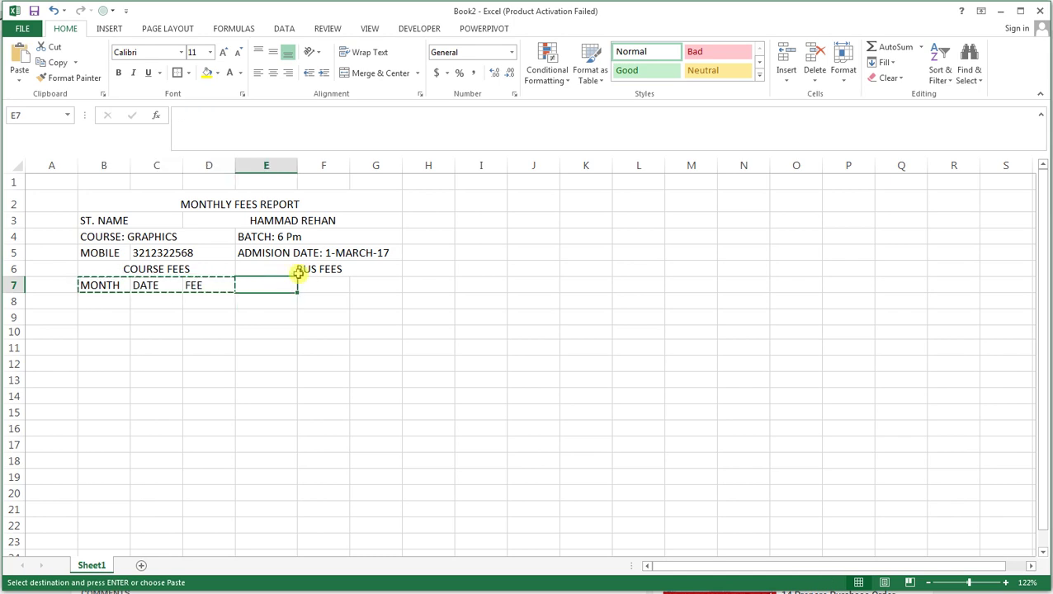
{"action": "key", "text": "ctrl+v"}
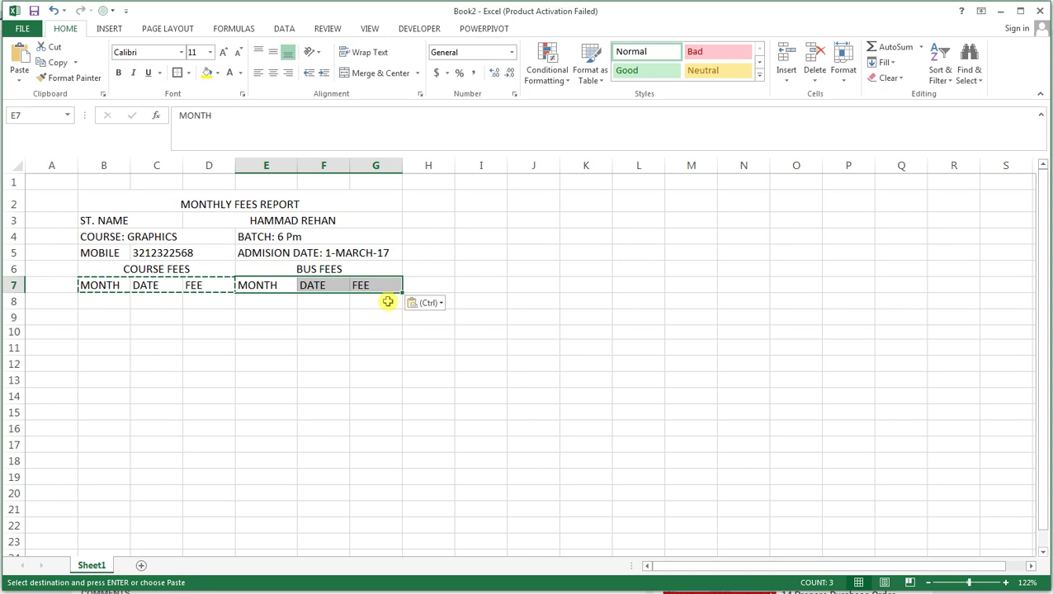
{"action": "key", "text": "ctrl"}
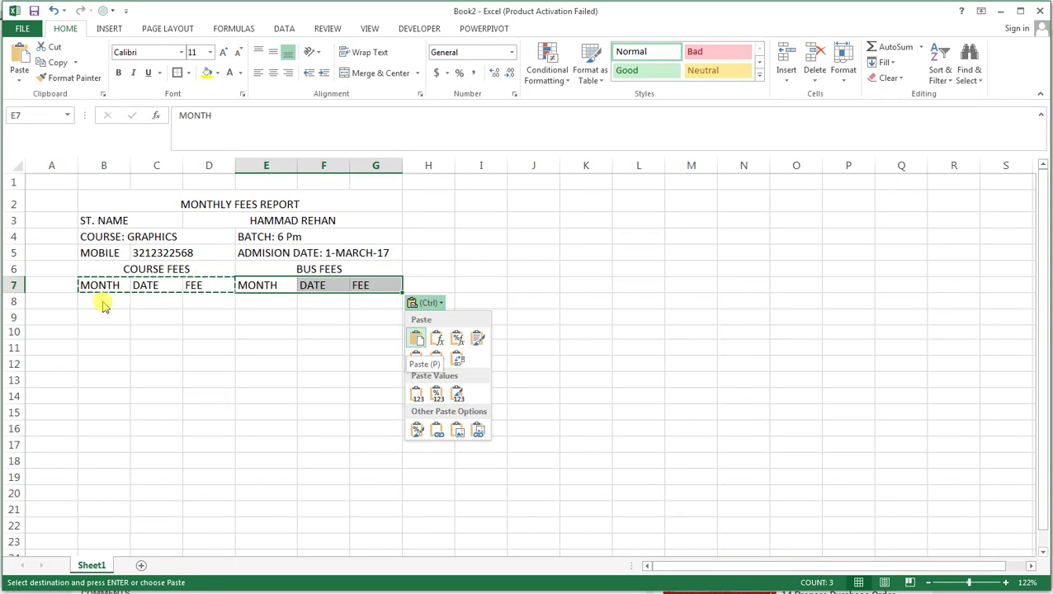
{"action": "left_click", "coordinate": [103, 301]}
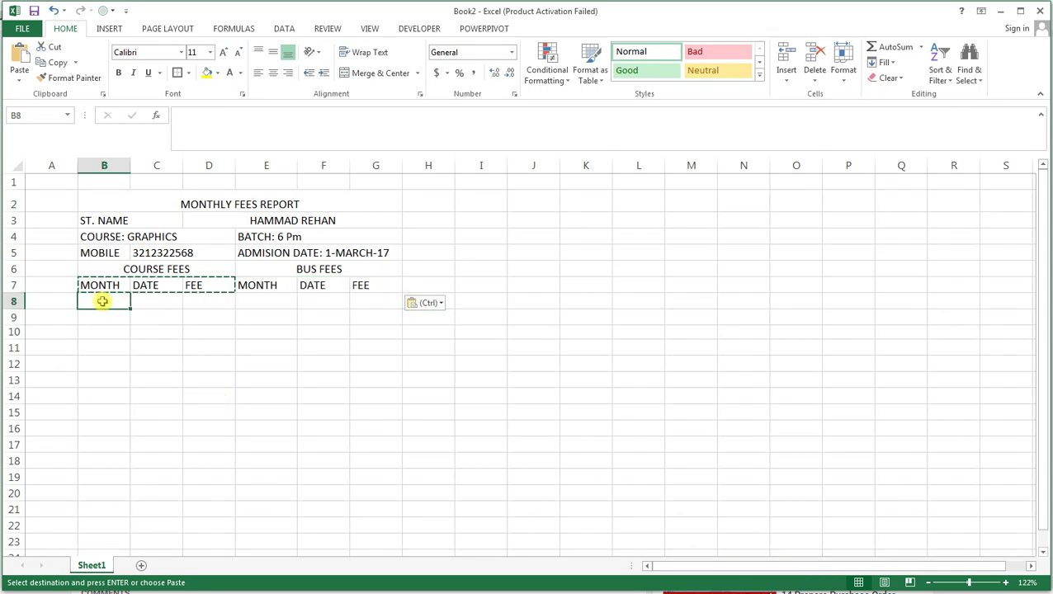
Step: Fill the months JAN through DEC down B8:B19
{"action": "type", "text": "JAN"}
{"action": "key", "text": "Return"}
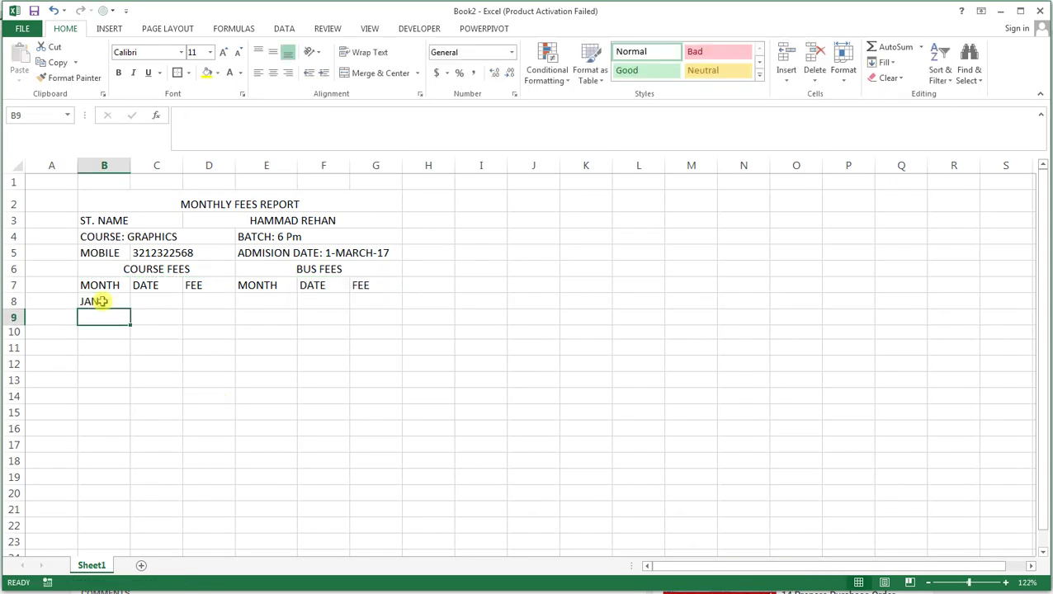
{"action": "left_click", "coordinate": [119, 306]}
{"action": "left_click_drag", "start_coordinate": [129, 308], "coordinate": [143, 504]}
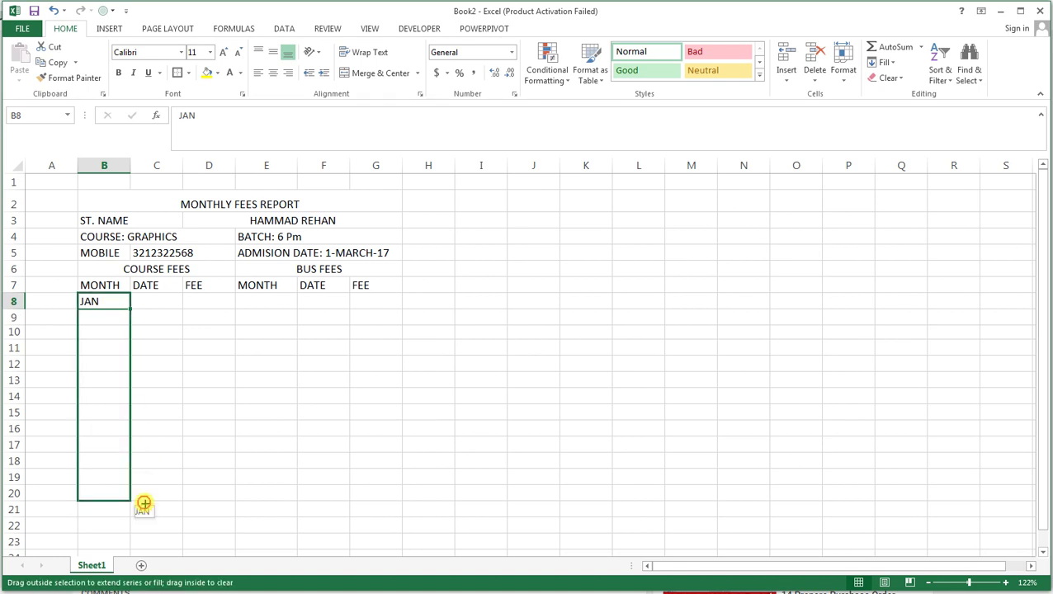
{"action": "left_click_drag", "start_coordinate": [144, 503], "coordinate": [144, 477]}
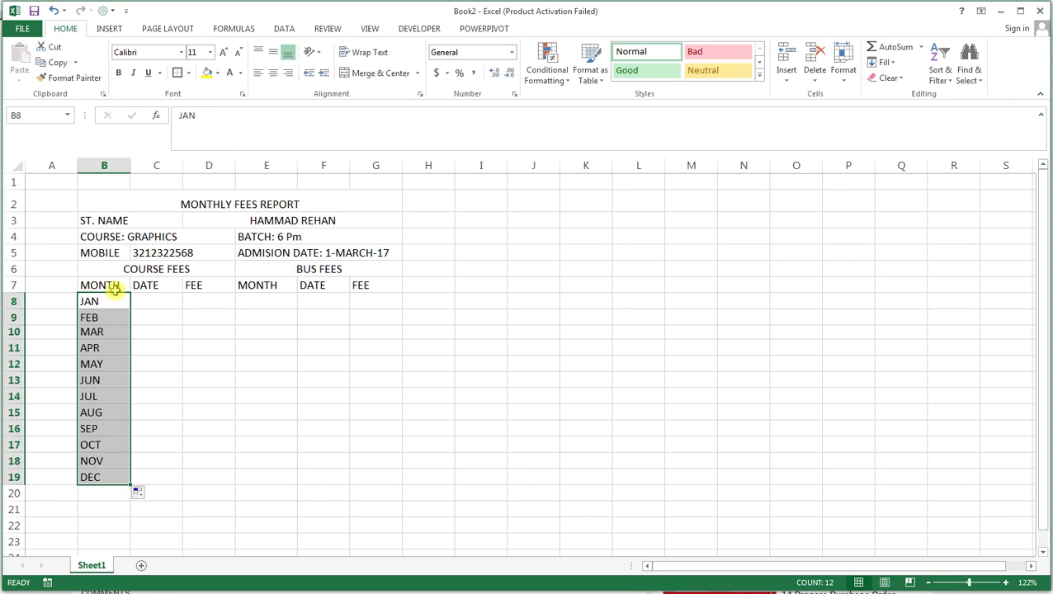
Step: Fill the months JAN through DEC down E8:E19 under the bus-fee MONTH column
{"action": "left_click", "coordinate": [286, 300]}
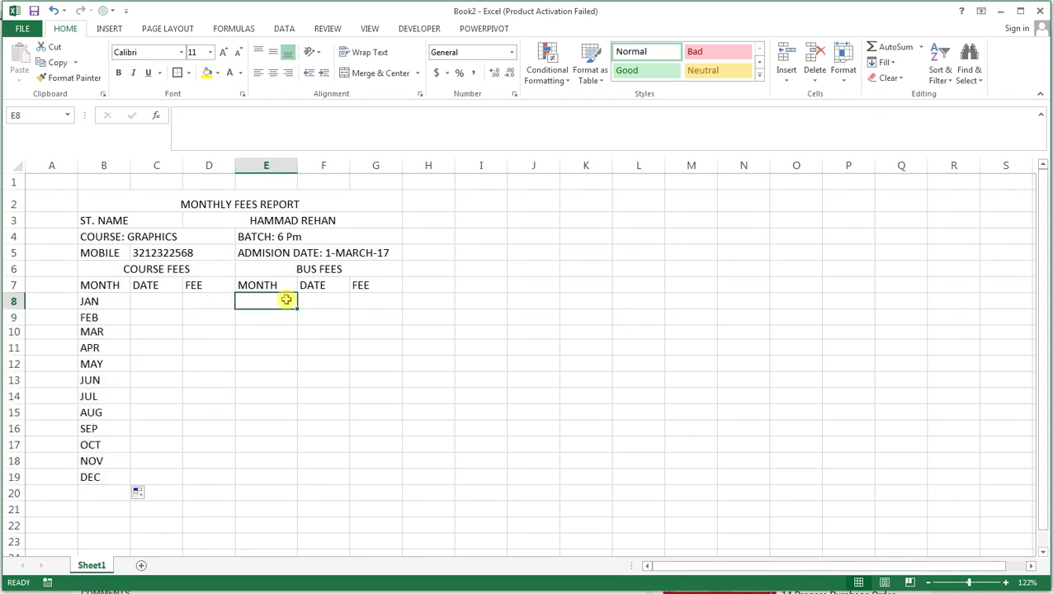
{"action": "type", "text": "JAB"}
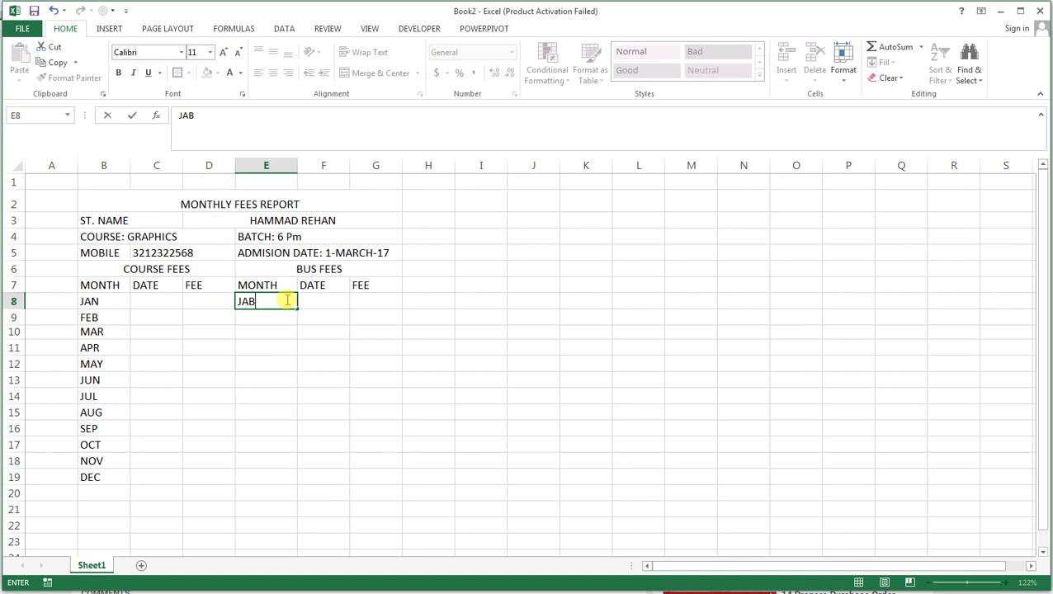
{"action": "type", "text": "N"}
{"action": "key", "text": "Return"}
{"action": "left_click", "coordinate": [285, 299]}
{"action": "left_click_drag", "start_coordinate": [295, 310], "coordinate": [297, 479]}
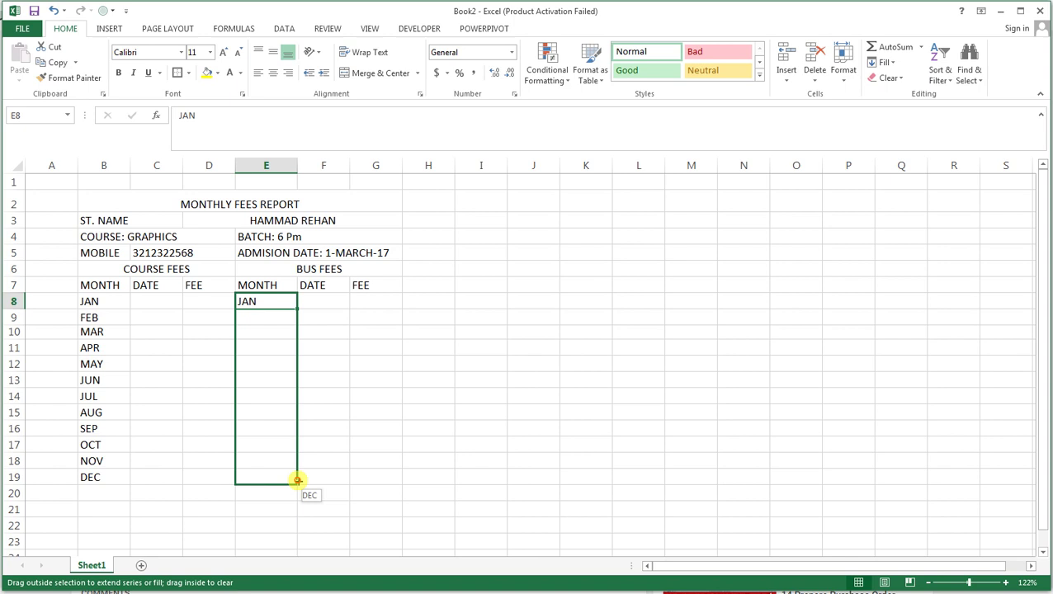
{"action": "left_click_drag", "start_coordinate": [297, 479], "coordinate": [297, 481]}
{"action": "left_click", "coordinate": [95, 494]}
{"action": "left_click_drag", "start_coordinate": [95, 494], "coordinate": [142, 493]}
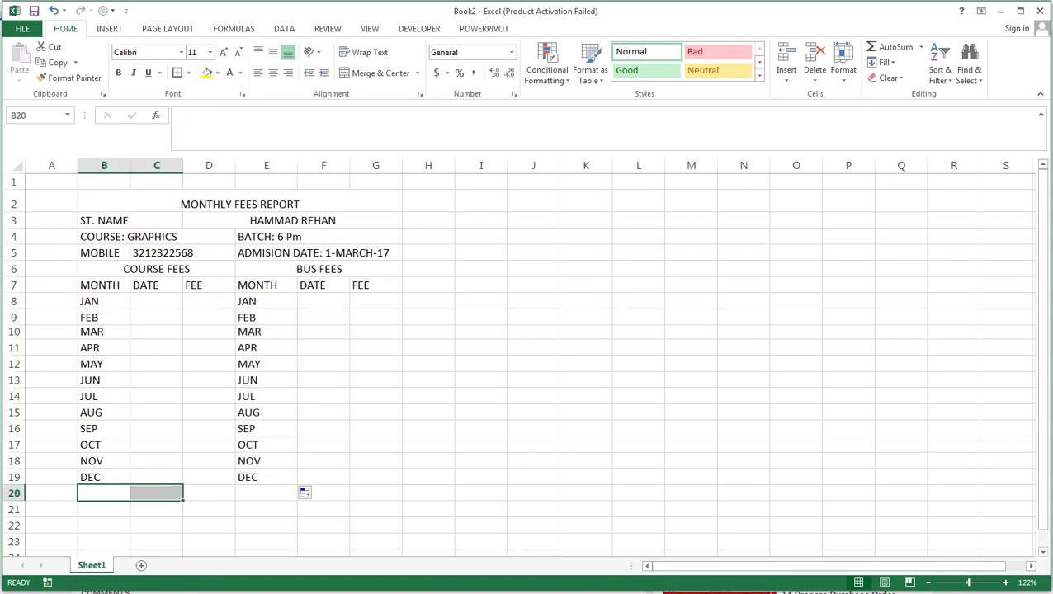
Step: Merge B20:C20 and E20:F20 as centred cells and type TOTAL in each
{"action": "left_click", "coordinate": [365, 74]}
{"action": "type", "text": "TOTAL"}
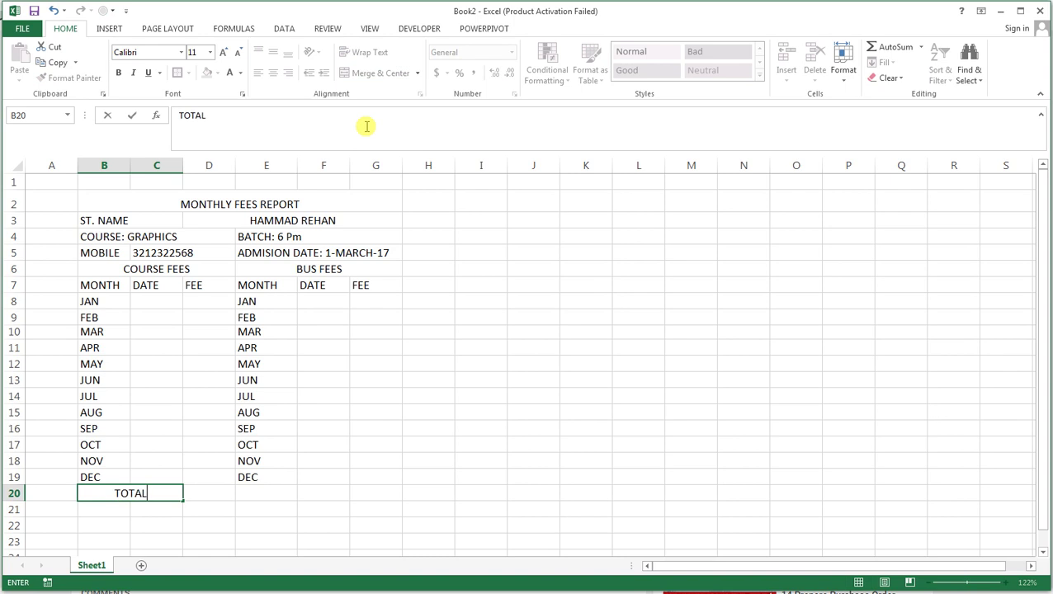
{"action": "key", "text": "Tab"}
{"action": "key", "text": "Tab"}
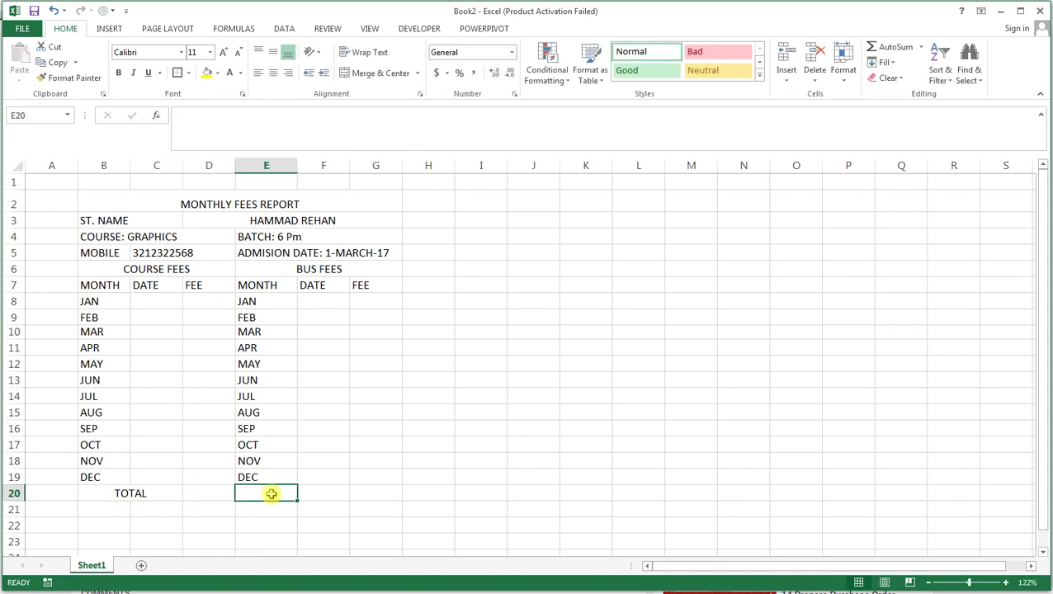
{"action": "left_click_drag", "start_coordinate": [271, 494], "coordinate": [312, 492]}
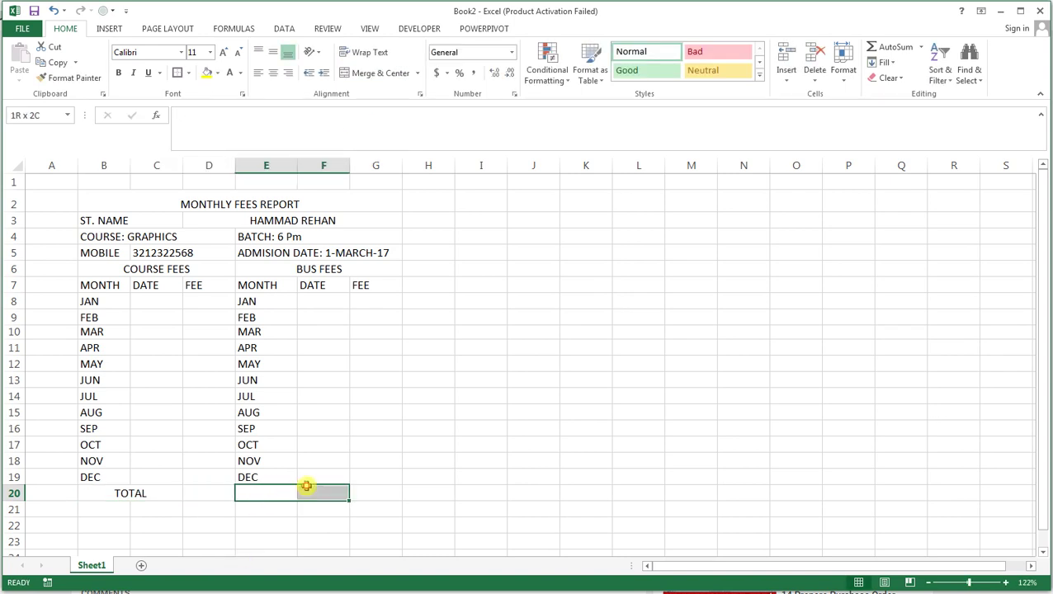
{"action": "left_click", "coordinate": [372, 75]}
{"action": "type", "text": "TOTAL"}
{"action": "key", "text": "Return"}
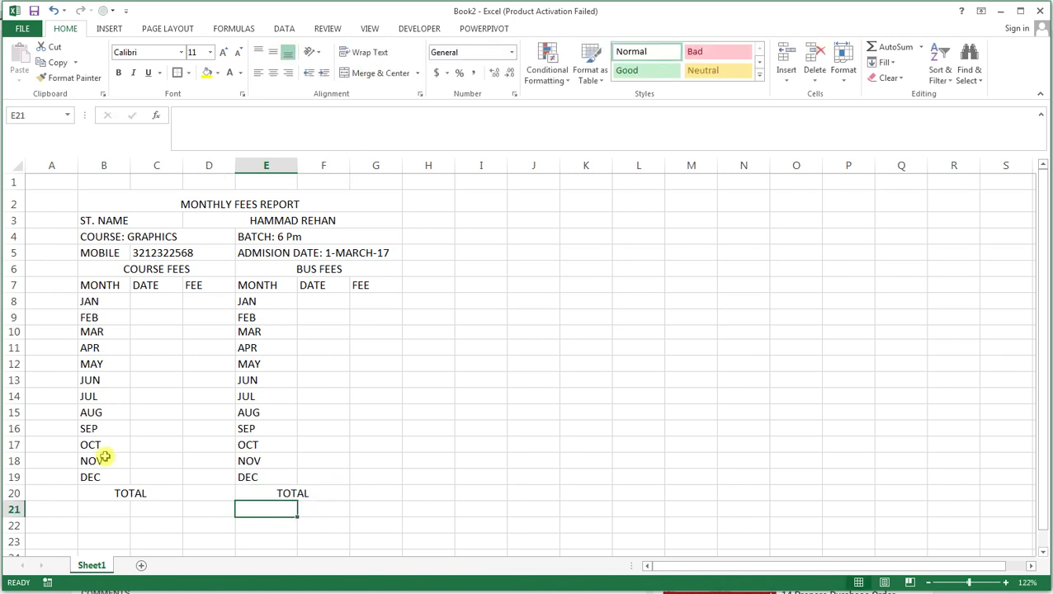
Step: Make both TOTAL labels bold
{"action": "left_click", "coordinate": [115, 493]}
{"action": "left_click", "coordinate": [118, 73]}
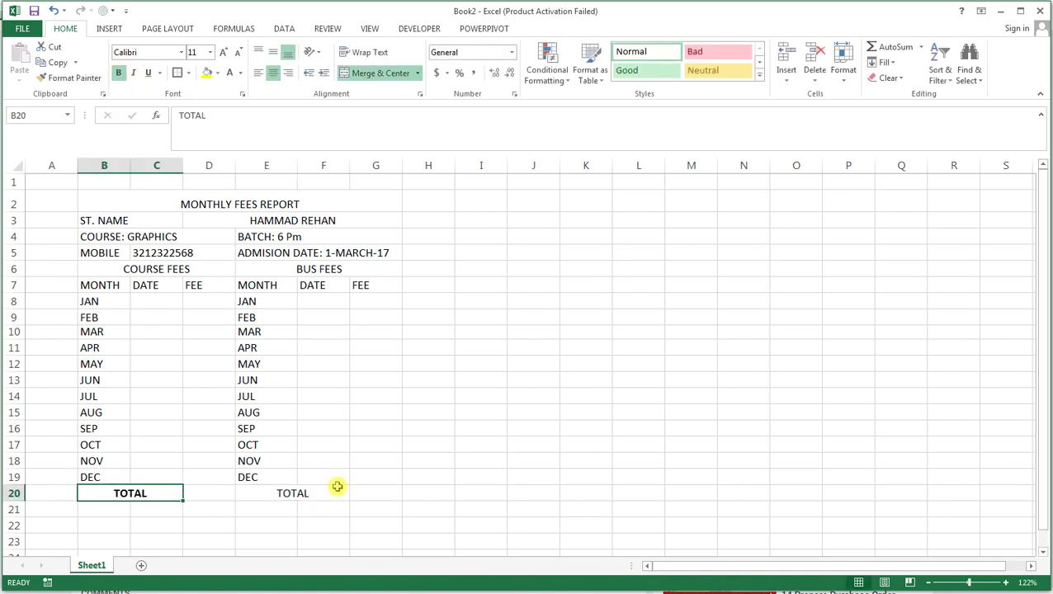
{"action": "left_click", "coordinate": [328, 488]}
{"action": "left_click", "coordinate": [118, 72]}
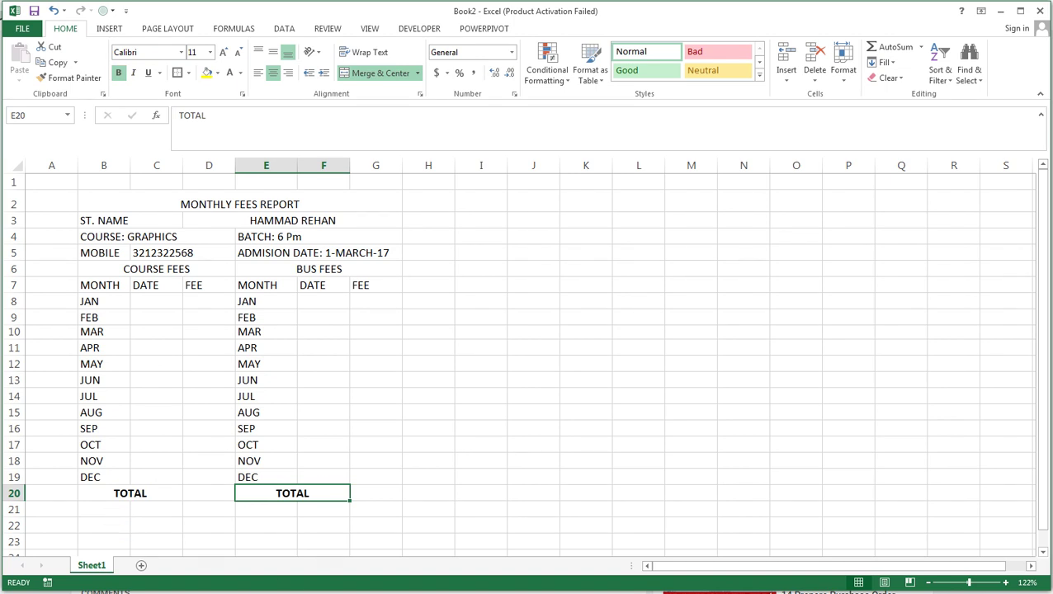
{"action": "left_click_drag", "start_coordinate": [106, 510], "coordinate": [338, 510]}
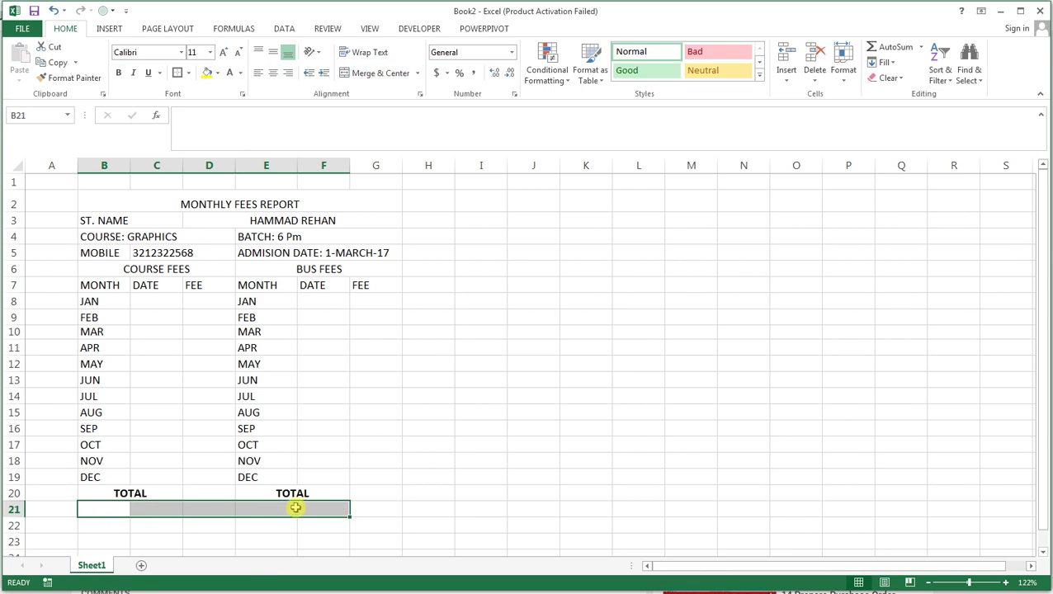
Step: Merge B21:F21, enter GRAND TOTAL, and make it bold with a thick box border
{"action": "left_click", "coordinate": [384, 75]}
{"action": "type", "text": "GRA"}
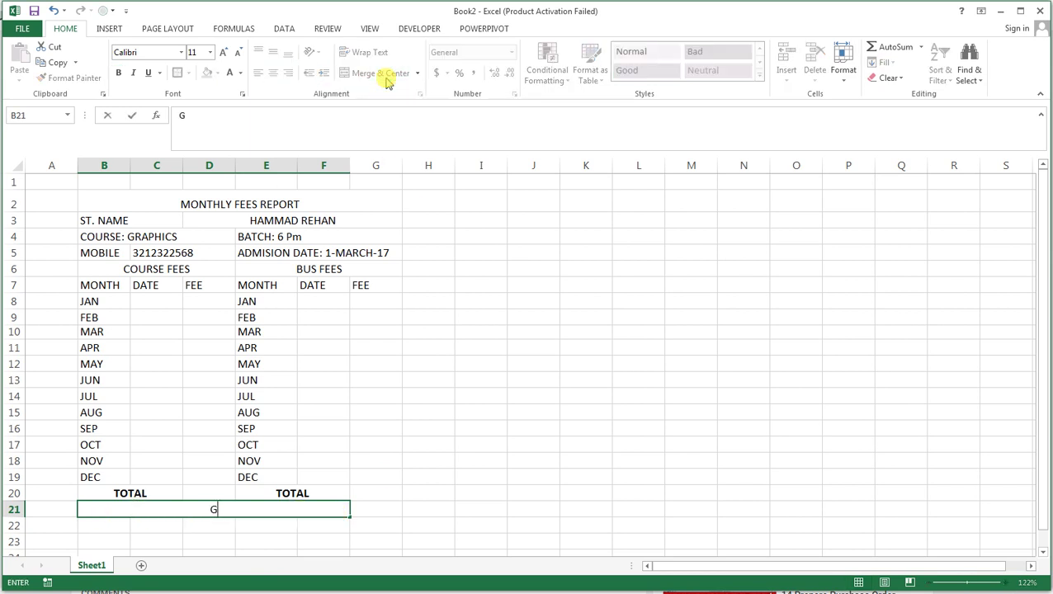
{"action": "type", "text": "ND TOTAL"}
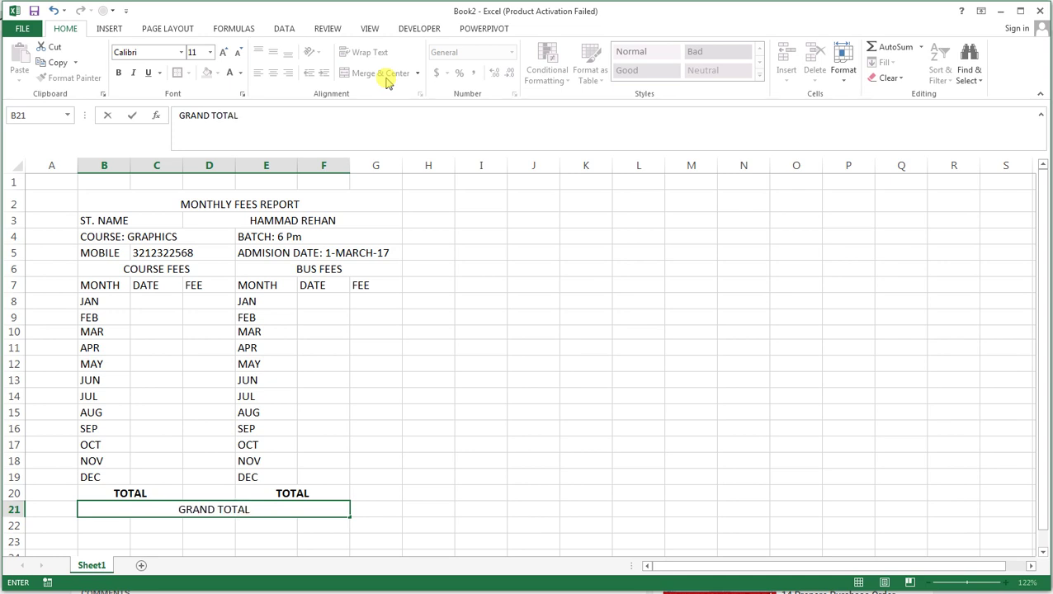
{"action": "key", "text": "Tab"}
{"action": "left_click", "coordinate": [211, 503]}
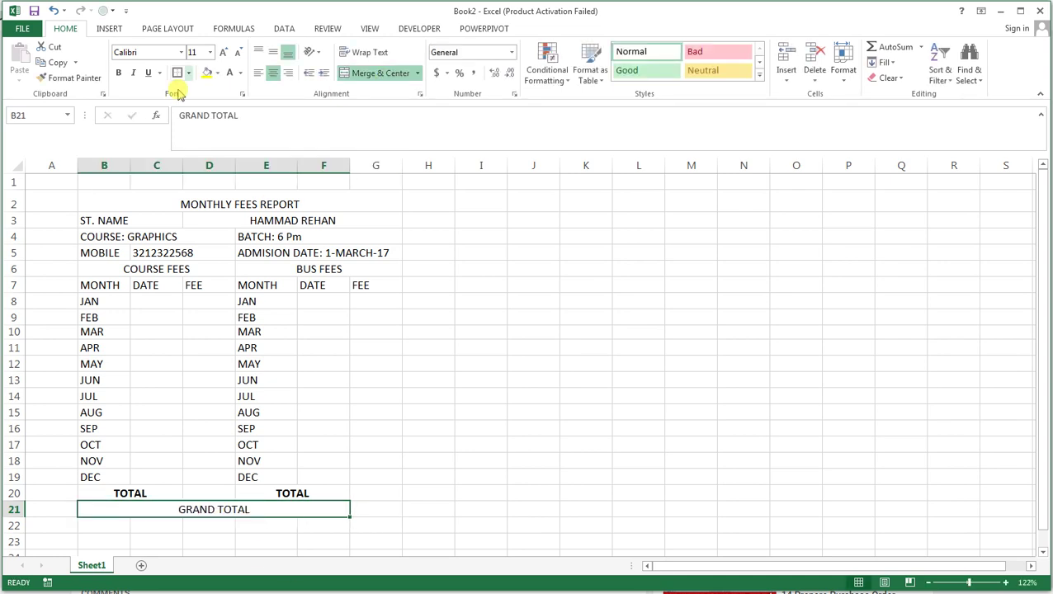
{"action": "left_click", "coordinate": [119, 73]}
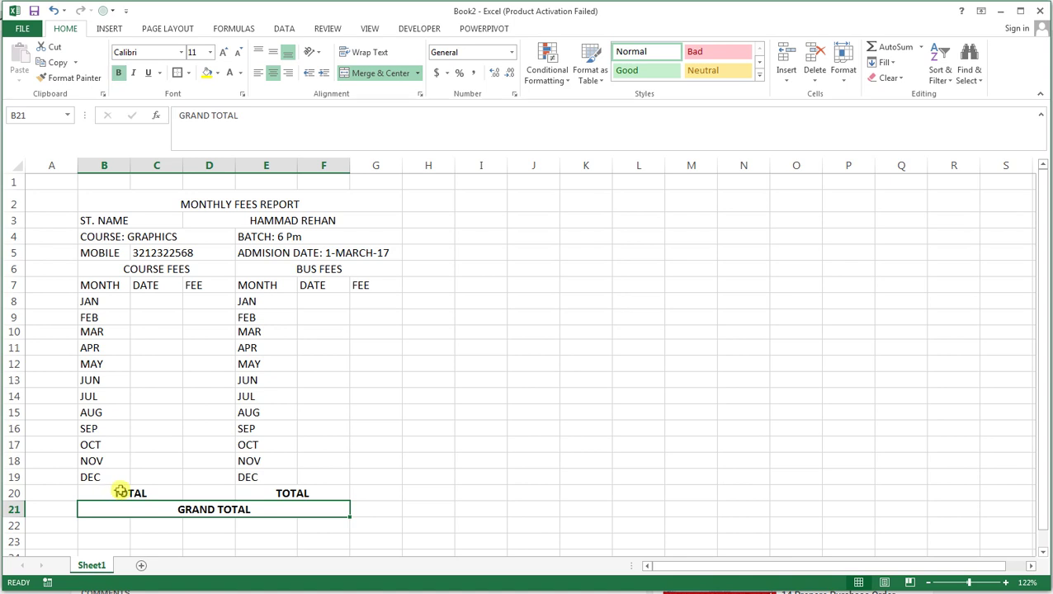
{"action": "left_click", "coordinate": [177, 73]}
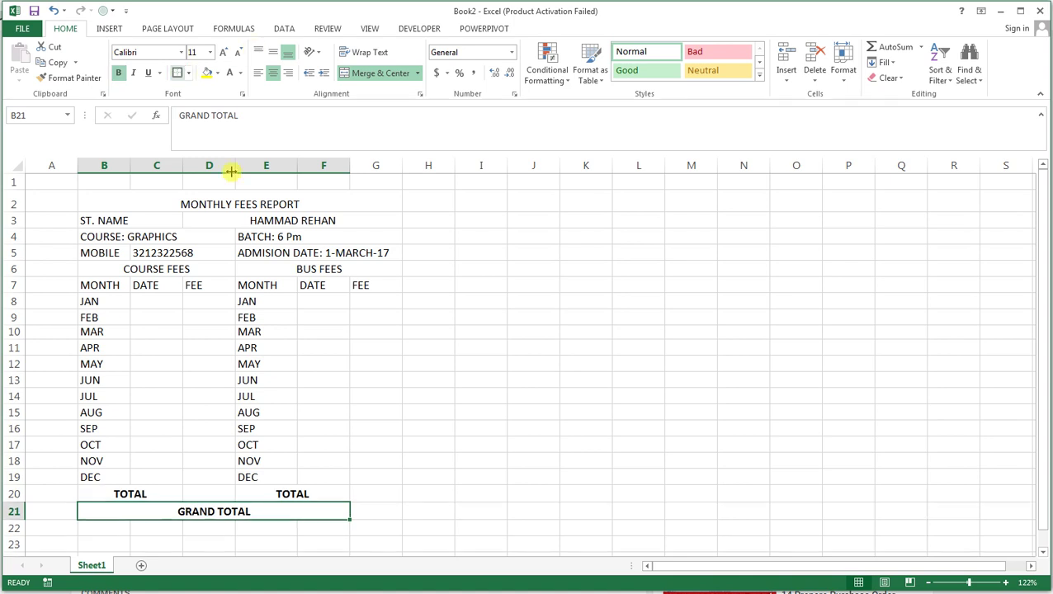
{"action": "left_click", "coordinate": [375, 511]}
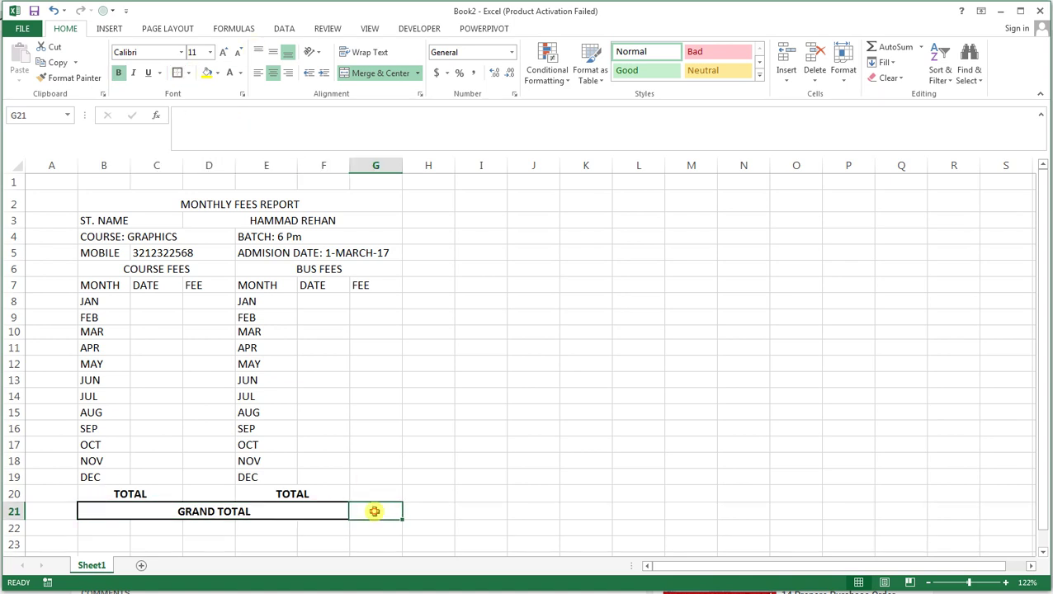
Step: Apply All Borders to every cell of the table B3:G20
{"action": "mouse_move", "coordinate": [376, 494]}
{"action": "left_mouse_down"}
{"action": "mouse_move", "coordinate": [156, 348]}
{"action": "mouse_move", "coordinate": [147, 219]}
{"action": "left_mouse_up"}
{"action": "left_click", "coordinate": [189, 72]}
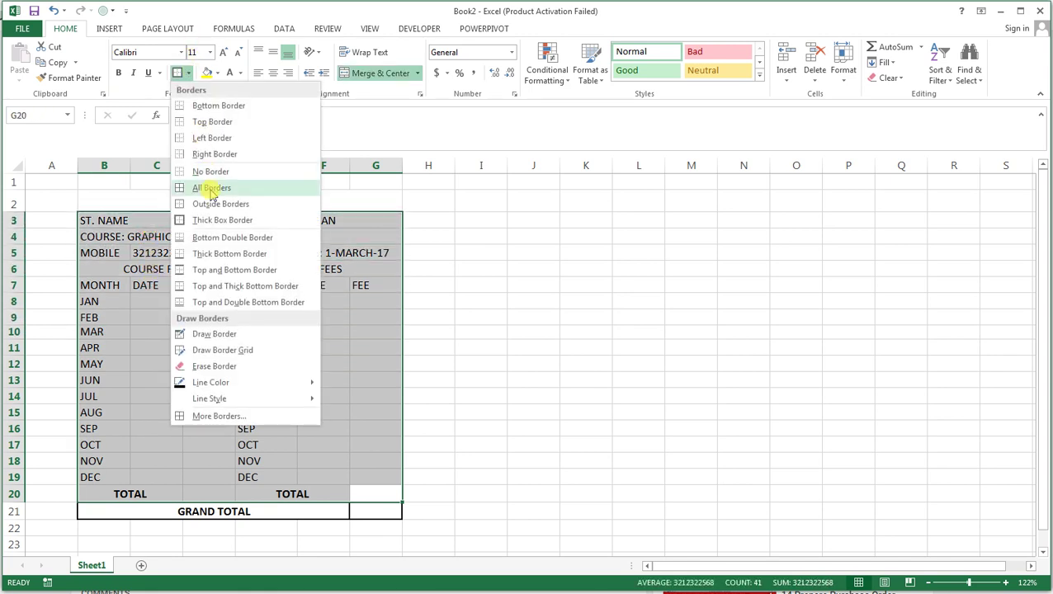
{"action": "left_click", "coordinate": [211, 189]}
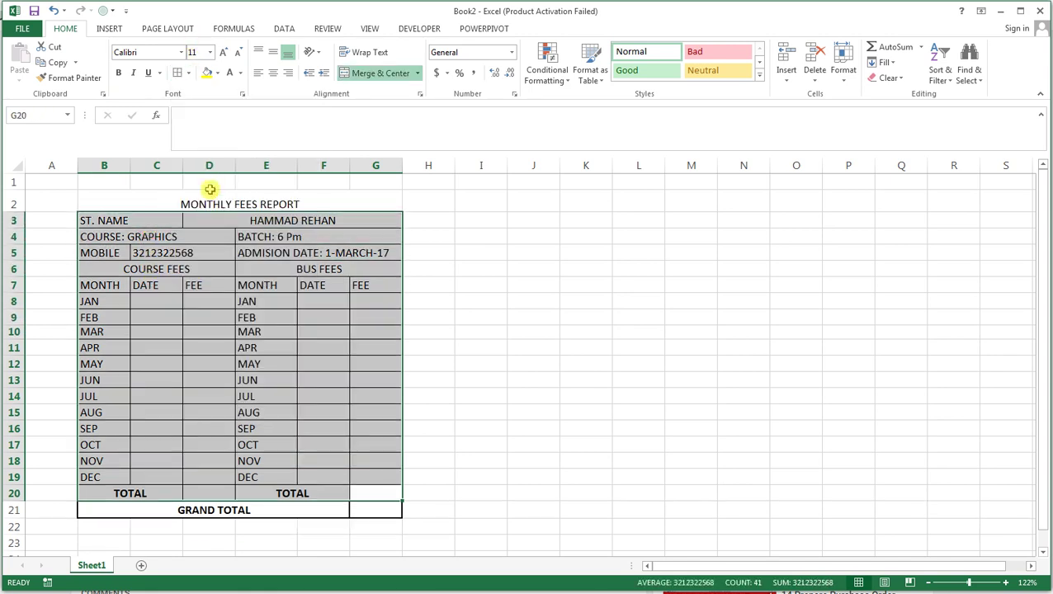
{"action": "left_click", "coordinate": [360, 323]}
Step: Put a thick box border around the merged MONTHLY FEES REPORT title in B2
{"action": "left_click", "coordinate": [142, 216]}
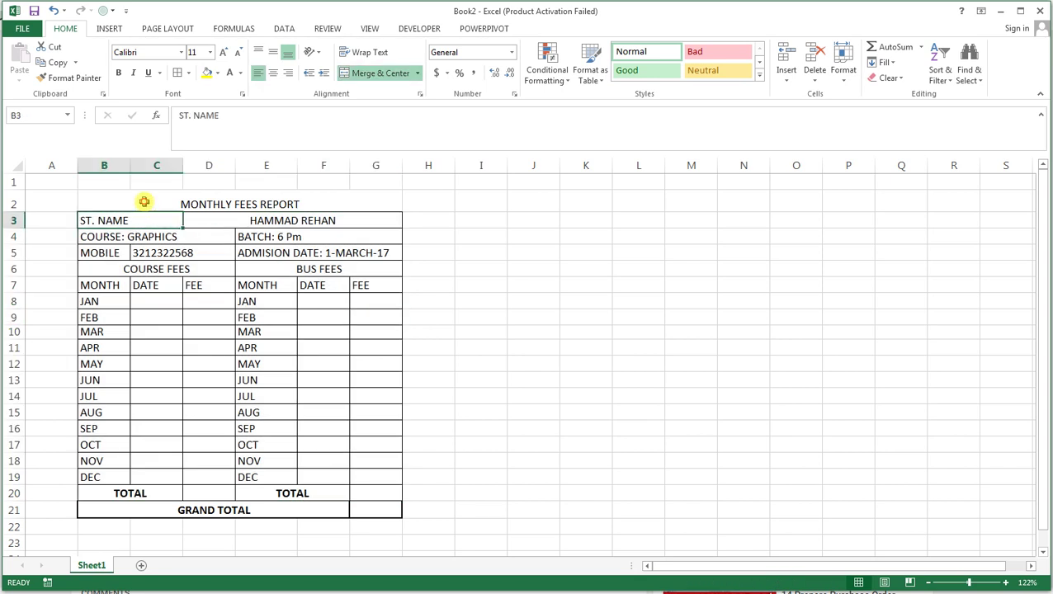
{"action": "left_click", "coordinate": [144, 202]}
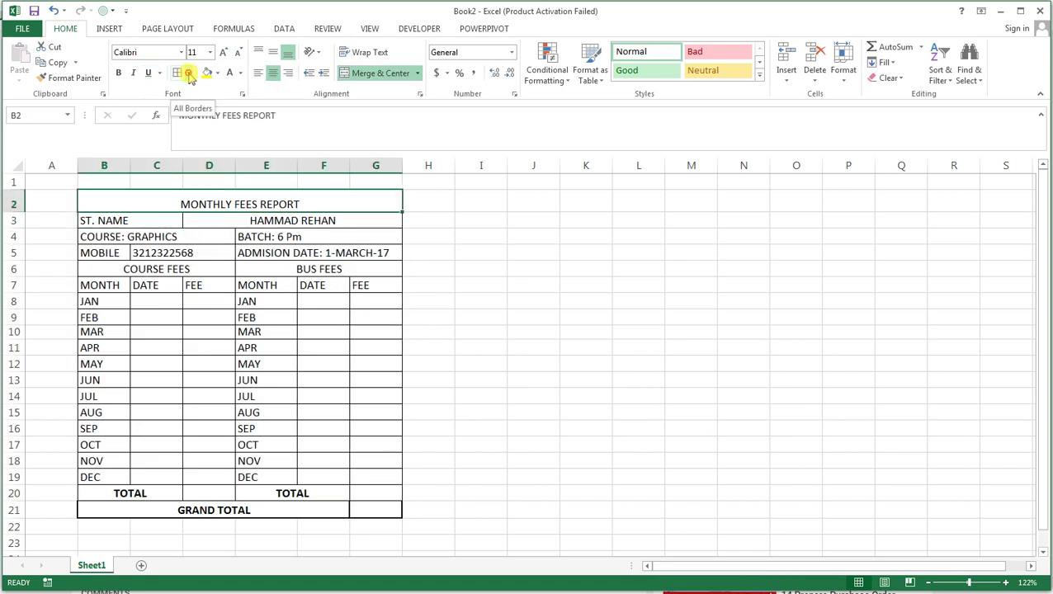
{"action": "left_click", "coordinate": [186, 73]}
{"action": "left_click", "coordinate": [206, 221]}
{"action": "left_click", "coordinate": [273, 253]}
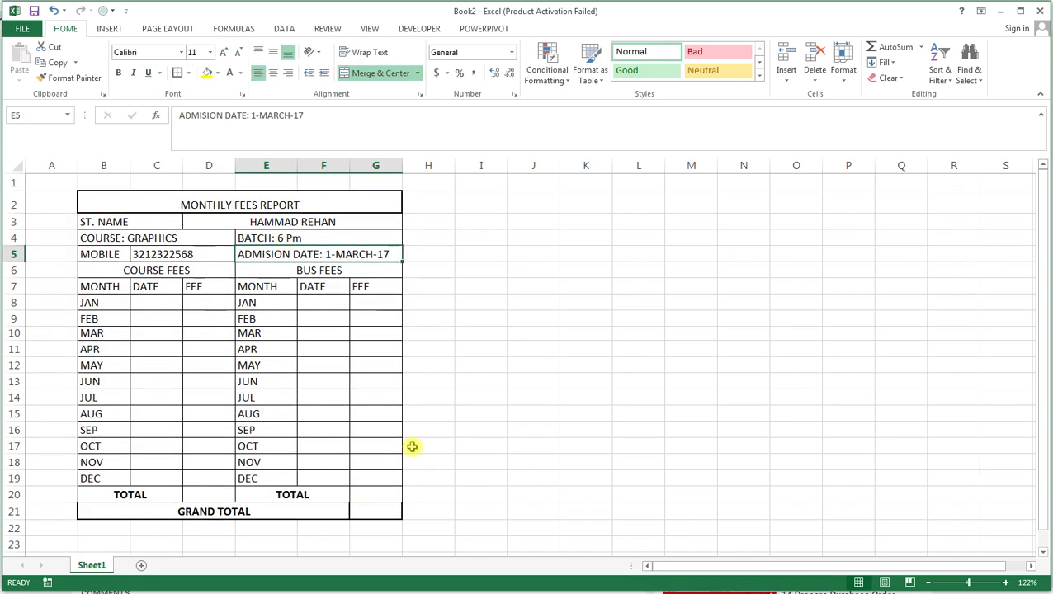
{"action": "left_click", "coordinate": [371, 442]}
{"action": "left_click_drag", "start_coordinate": [121, 286], "coordinate": [359, 289]}
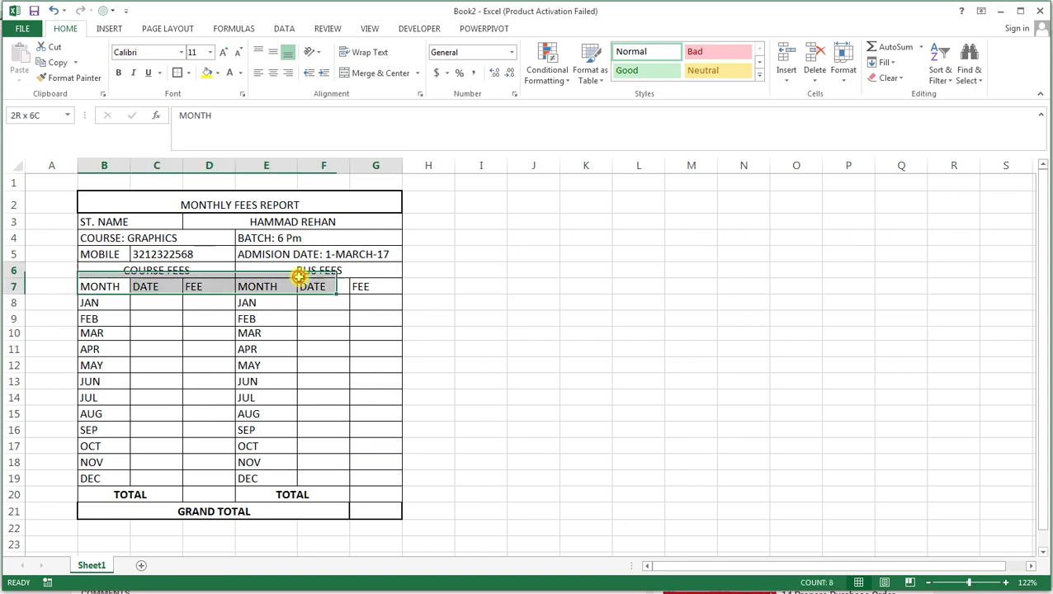
Step: Centre the row 7 MONTH/DATE/FEE headers, fill them yellow and make them bold
{"action": "left_click", "coordinate": [274, 73]}
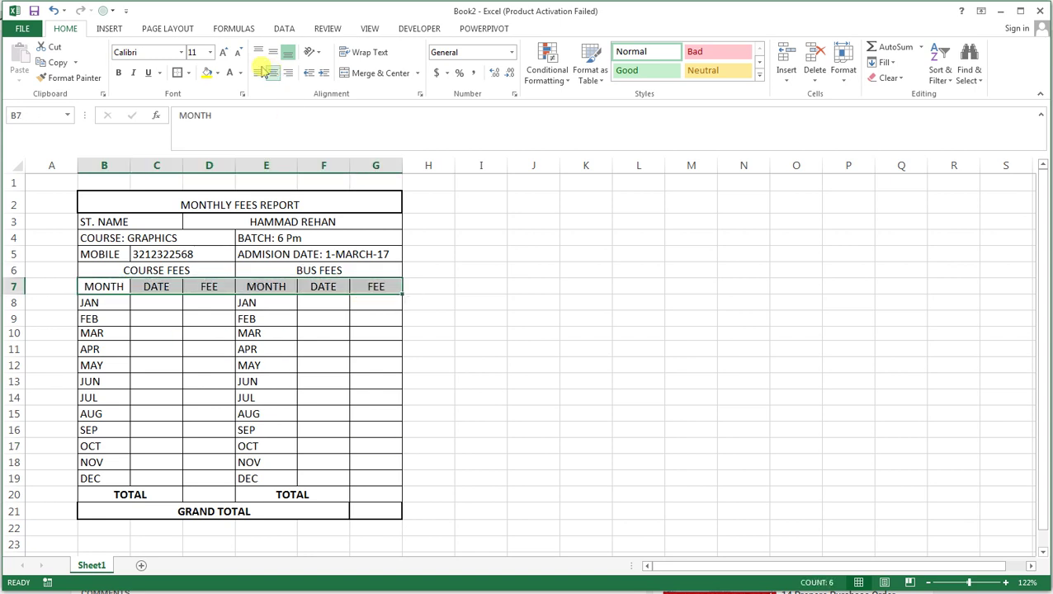
{"action": "left_click", "coordinate": [217, 73]}
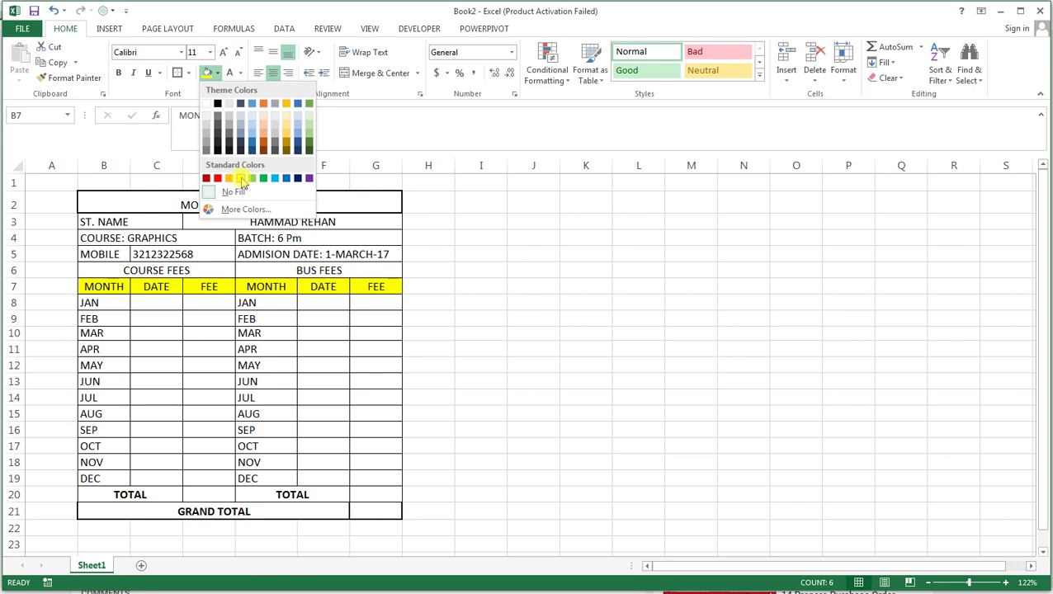
{"action": "left_click", "coordinate": [241, 179]}
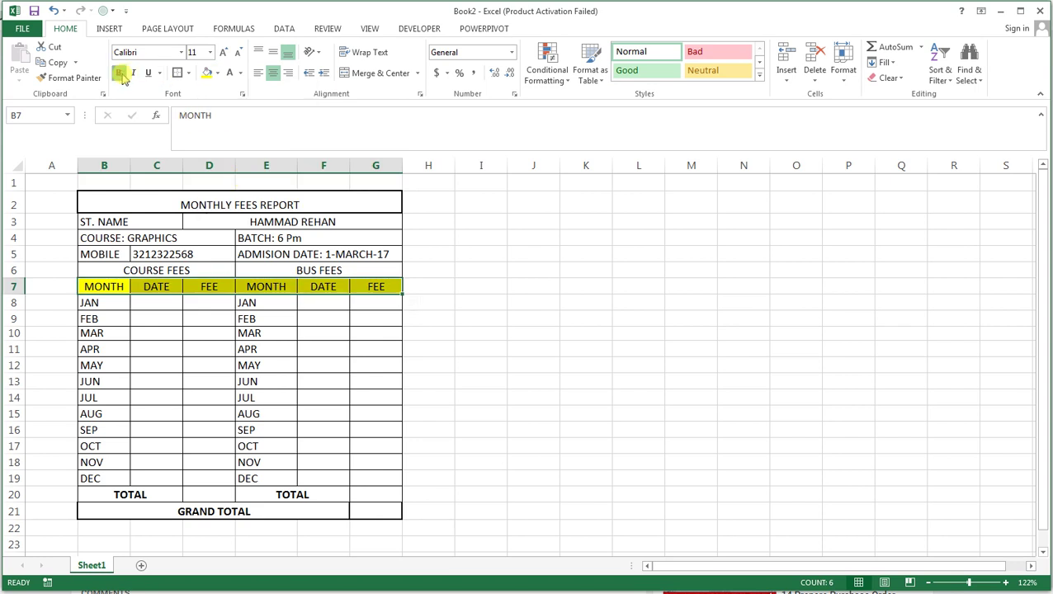
{"action": "left_click", "coordinate": [118, 73]}
Step: Give the title cell B2 a dark blue fill with white text
{"action": "left_click", "coordinate": [134, 223]}
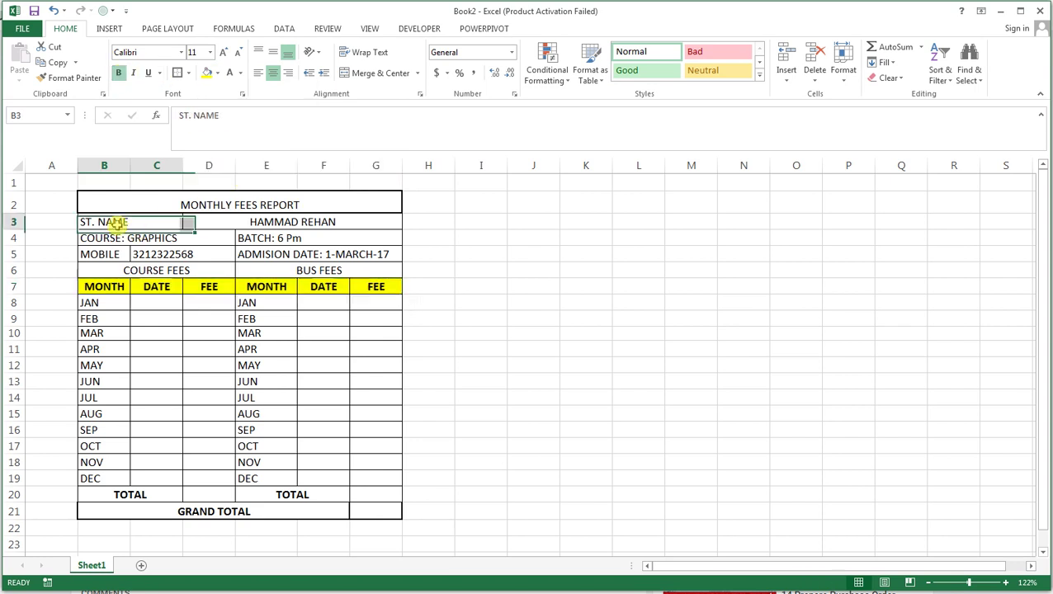
{"action": "left_click", "coordinate": [106, 206]}
{"action": "left_click", "coordinate": [215, 73]}
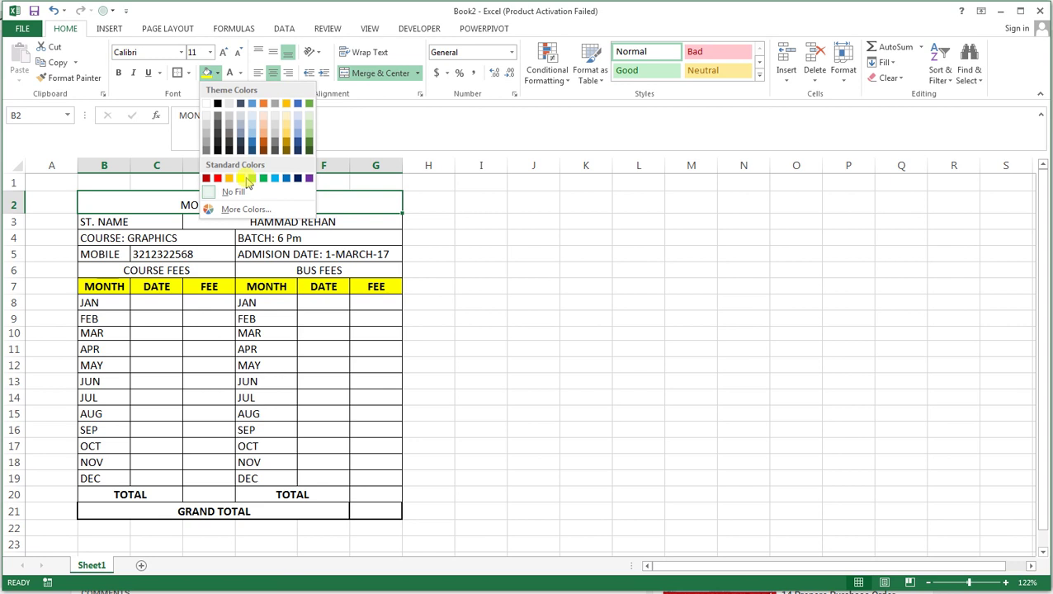
{"action": "left_click", "coordinate": [300, 179]}
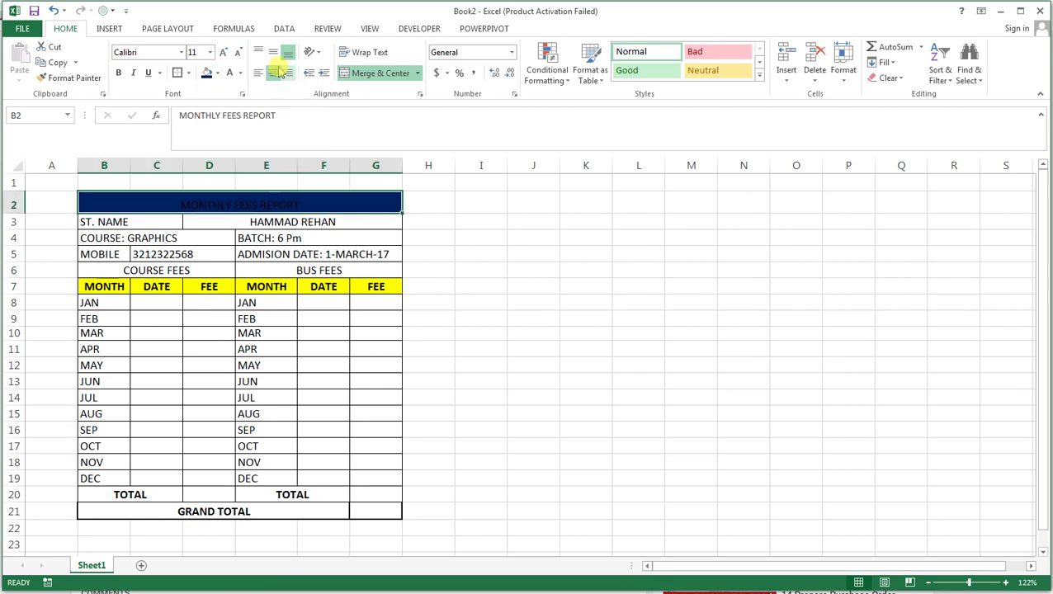
{"action": "left_click", "coordinate": [240, 73]}
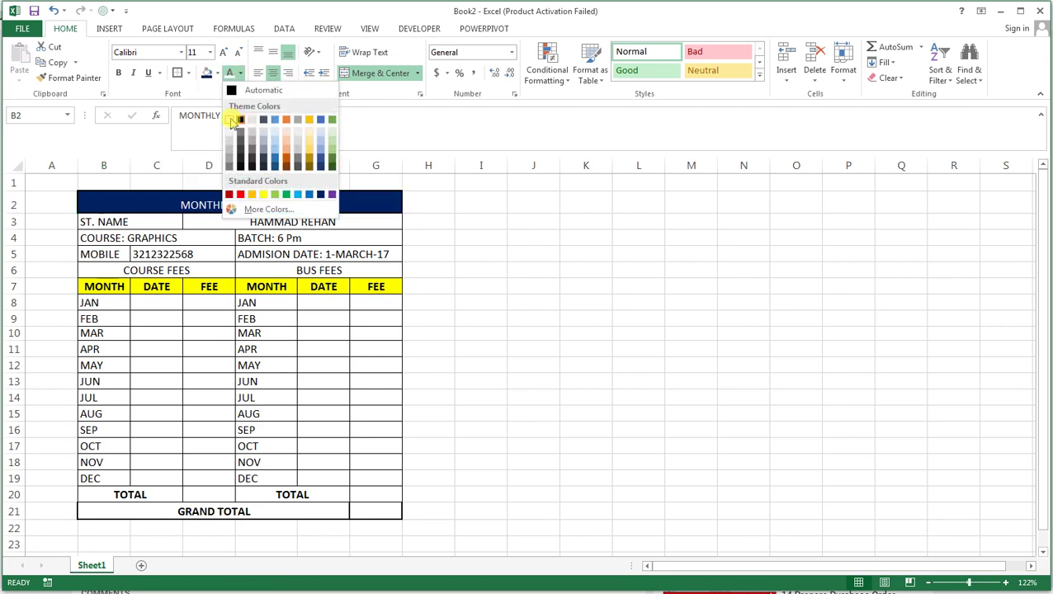
{"action": "left_click", "coordinate": [229, 119]}
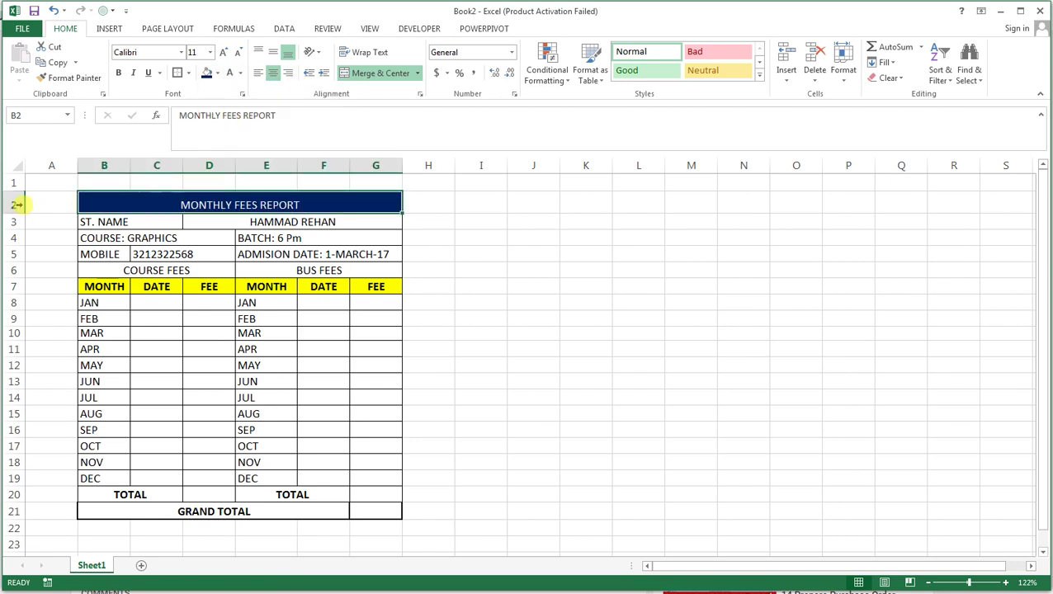
Step: Heighten row 2, centre the title vertically, and try bold AngsanaUPC at 24 pt
{"action": "left_click_drag", "start_coordinate": [14, 213], "coordinate": [15, 219]}
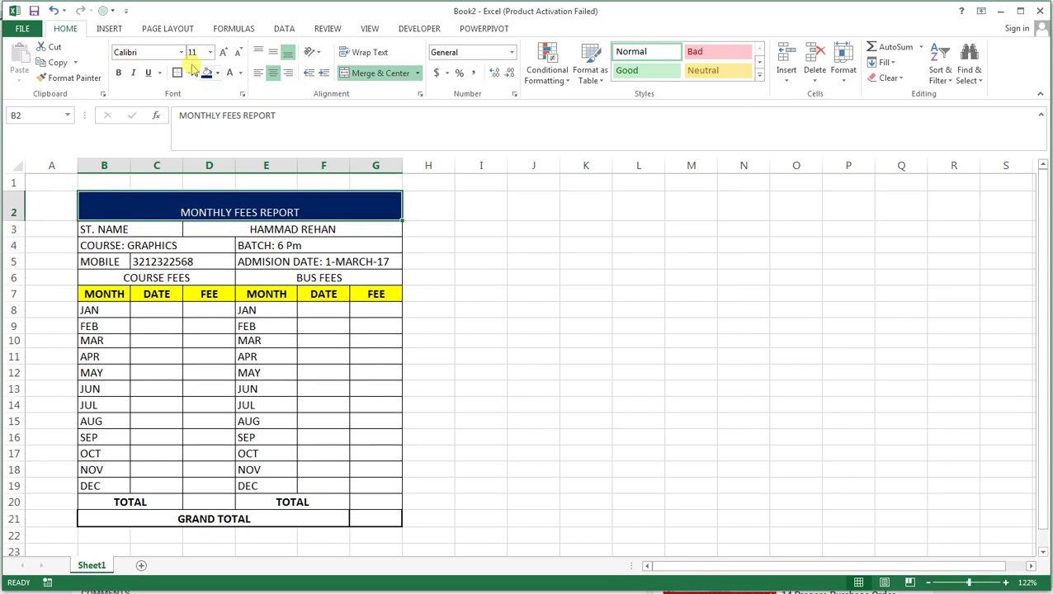
{"action": "left_click", "coordinate": [270, 54]}
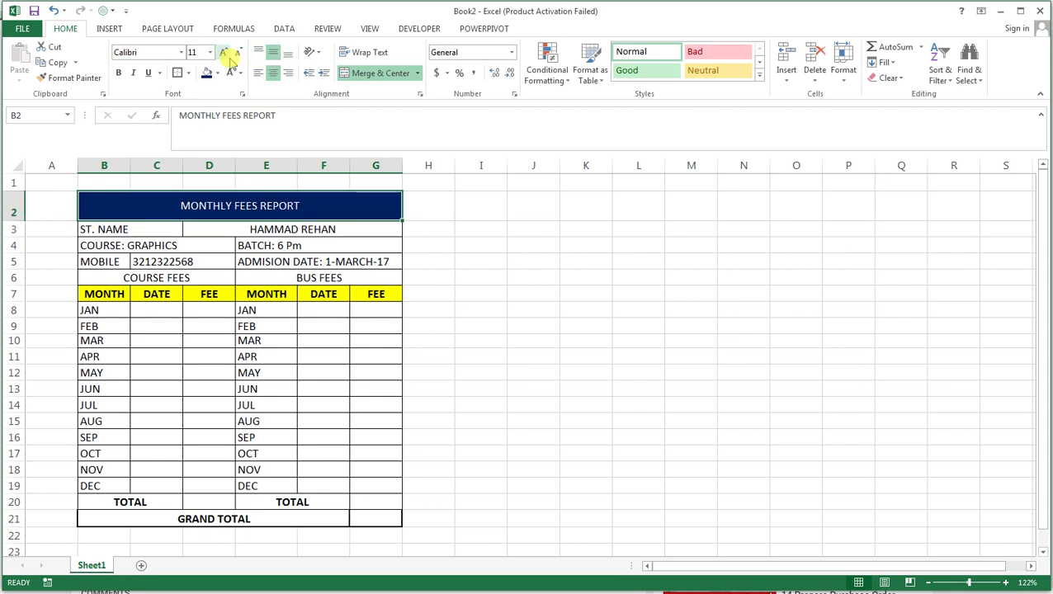
{"action": "left_click", "coordinate": [225, 55]}
{"action": "left_click", "coordinate": [225, 55]}
{"action": "left_click", "coordinate": [226, 54]}
{"action": "left_click", "coordinate": [225, 54]}
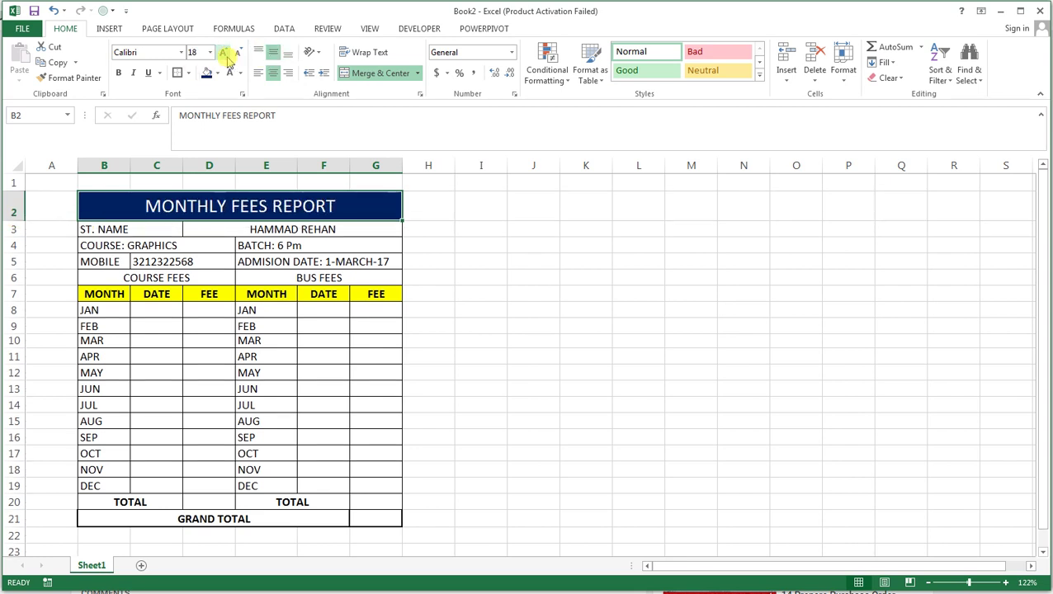
{"action": "left_click", "coordinate": [182, 52]}
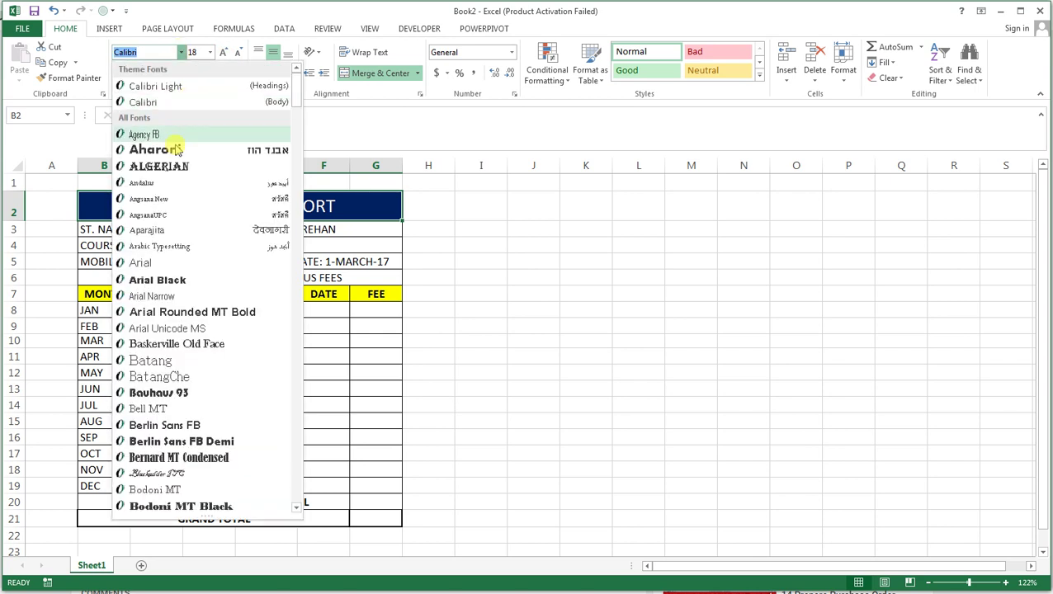
{"action": "left_click", "coordinate": [179, 214]}
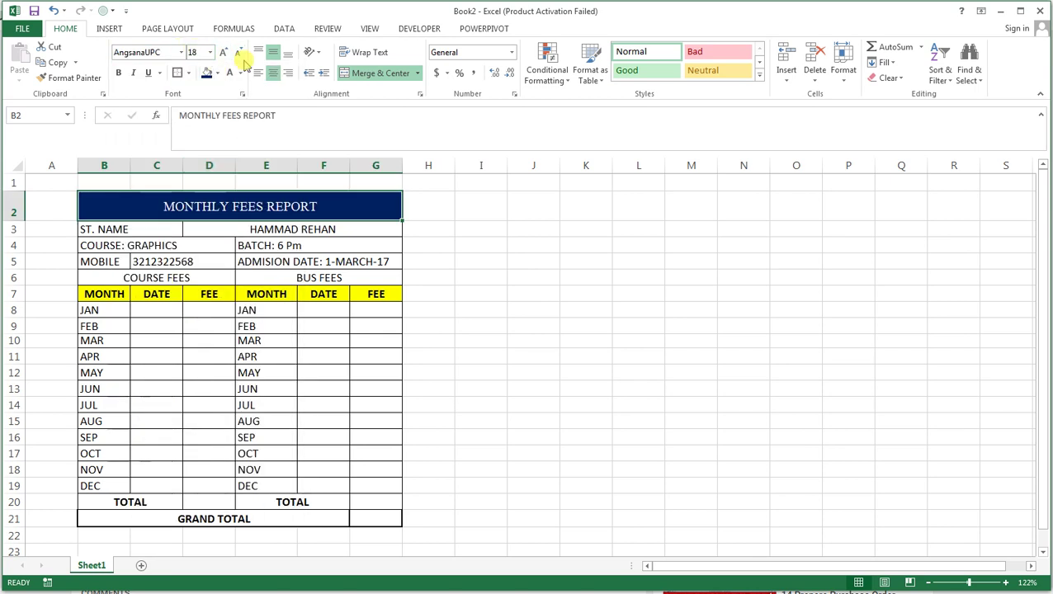
{"action": "left_click", "coordinate": [223, 53]}
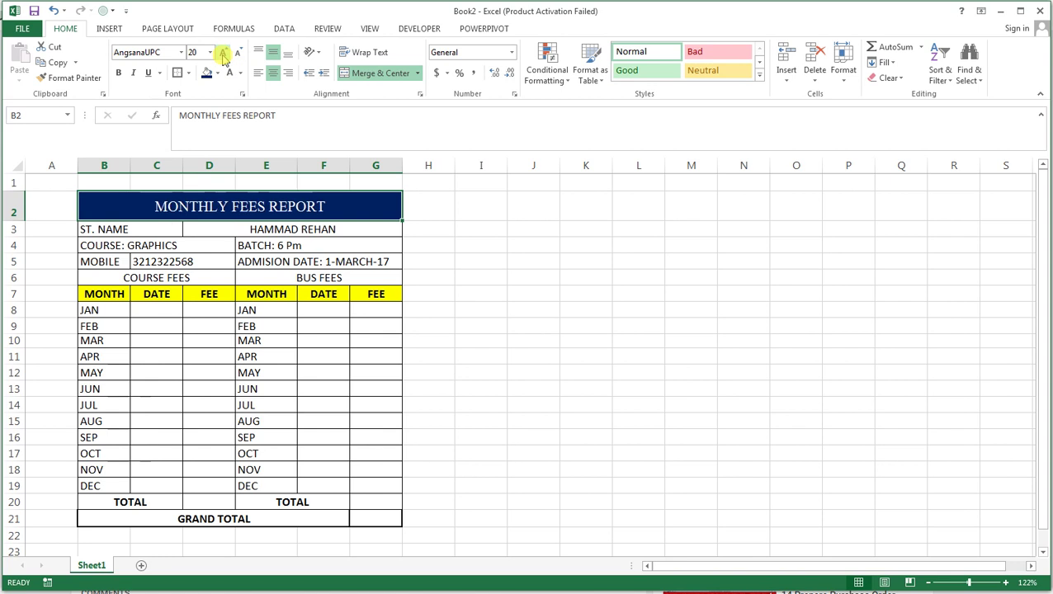
{"action": "left_click", "coordinate": [222, 53]}
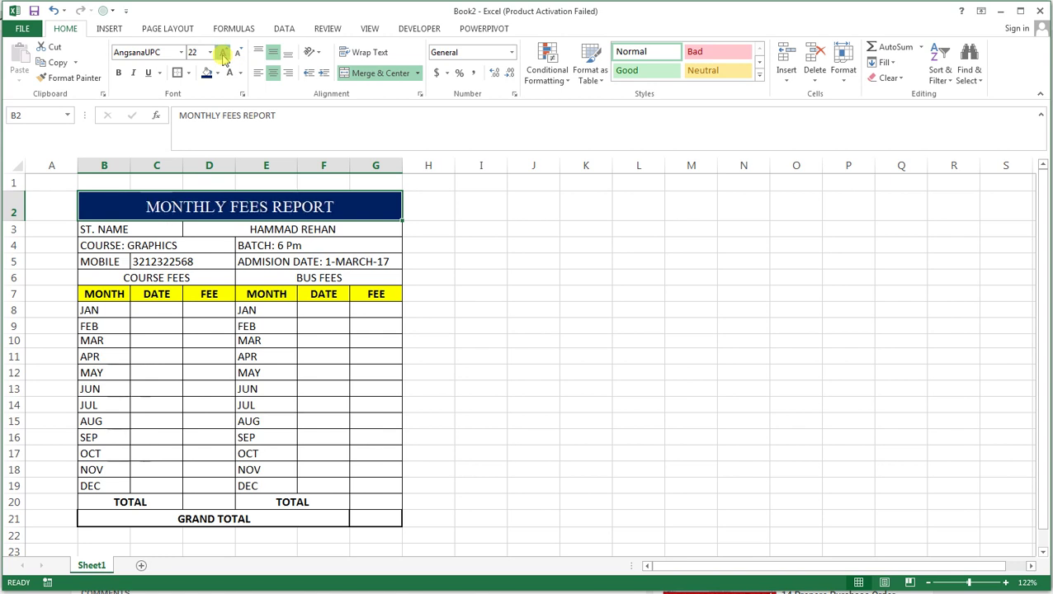
{"action": "left_click", "coordinate": [223, 53]}
{"action": "left_click", "coordinate": [118, 73]}
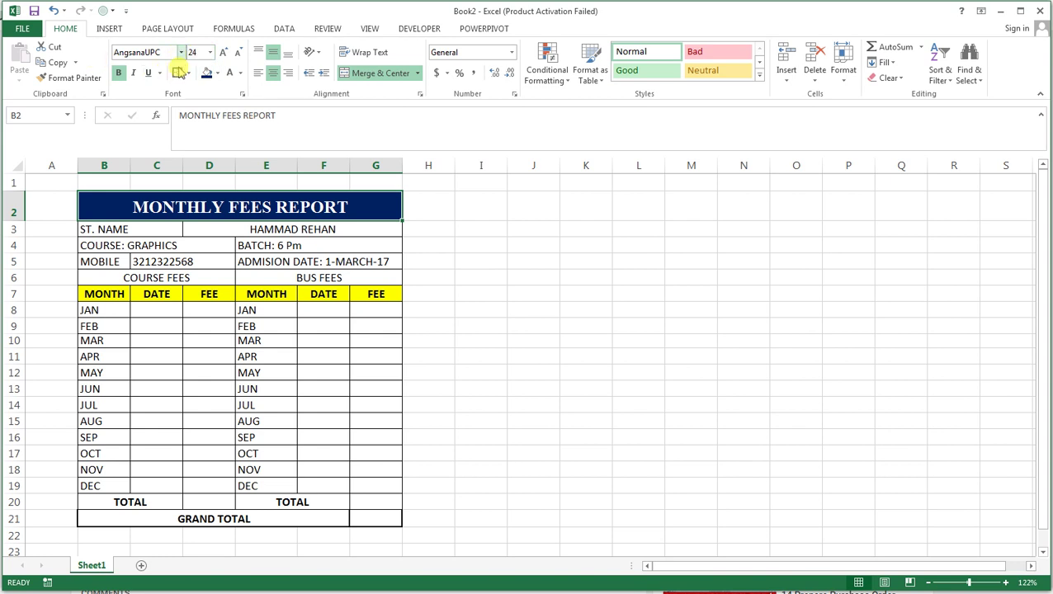
Step: Switch the title font to Calibri and reduce it to 16 pt
{"action": "left_click", "coordinate": [180, 54]}
{"action": "scroll", "coordinate": [199, 277], "scroll_direction": "down", "scroll_amount": 1}
{"action": "scroll", "coordinate": [207, 353], "scroll_direction": "down", "scroll_amount": 5}
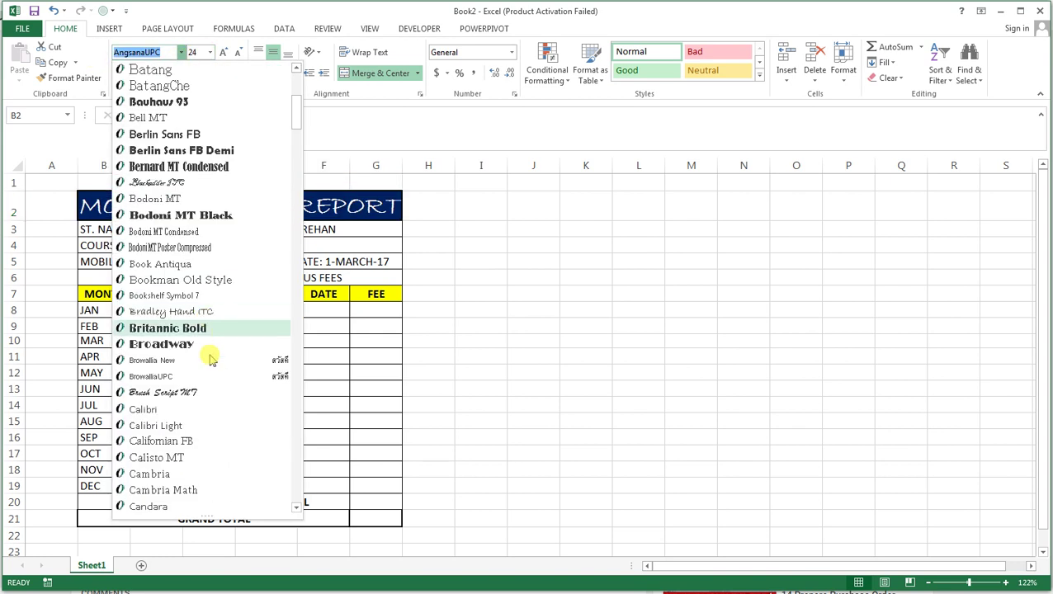
{"action": "left_click", "coordinate": [185, 409]}
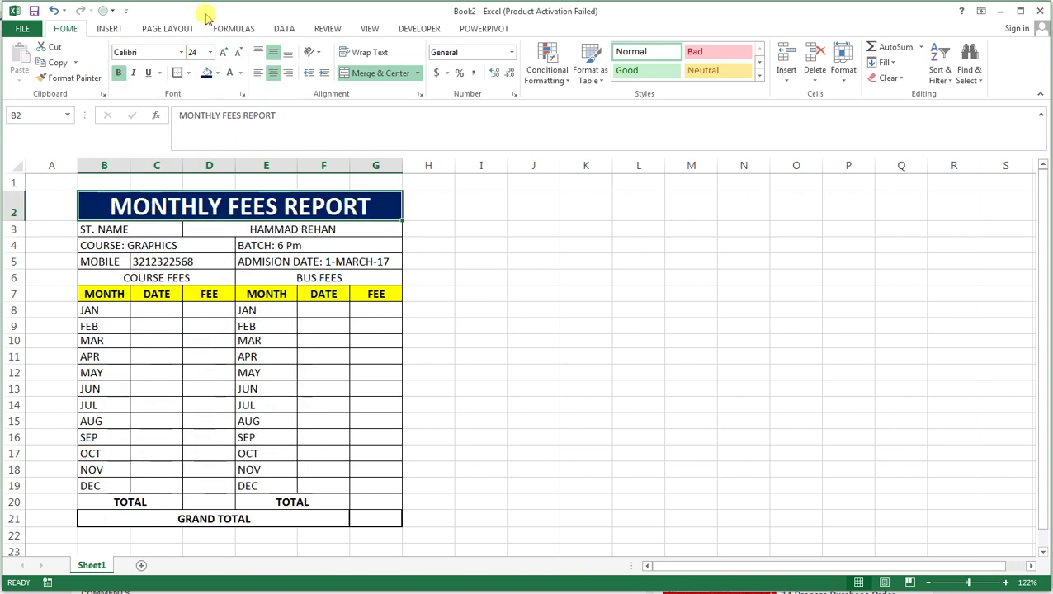
{"action": "left_click", "coordinate": [238, 53]}
{"action": "left_click", "coordinate": [238, 52]}
{"action": "left_click", "coordinate": [238, 53]}
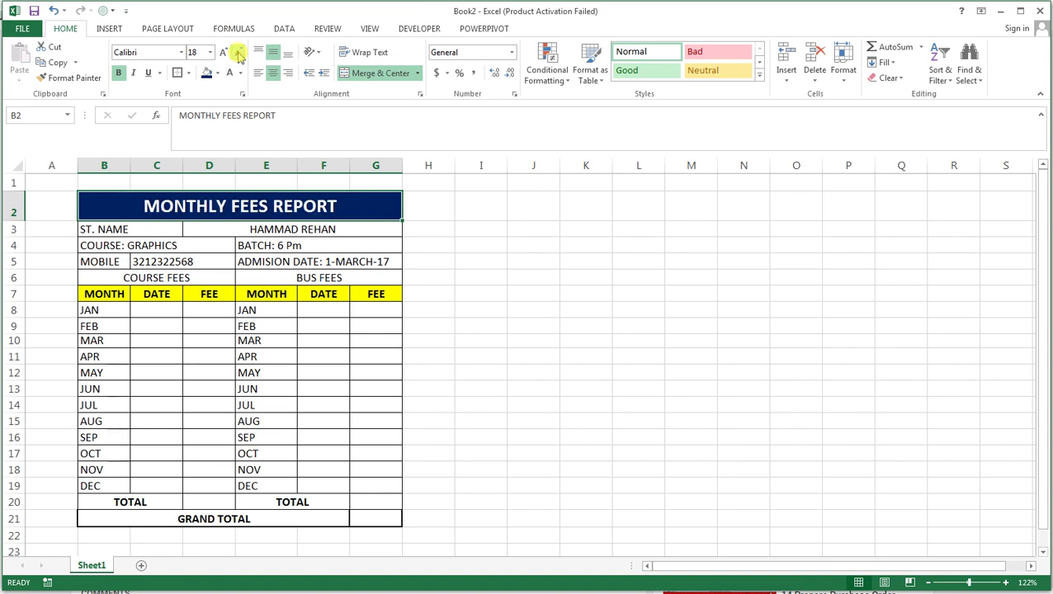
{"action": "left_click", "coordinate": [238, 53]}
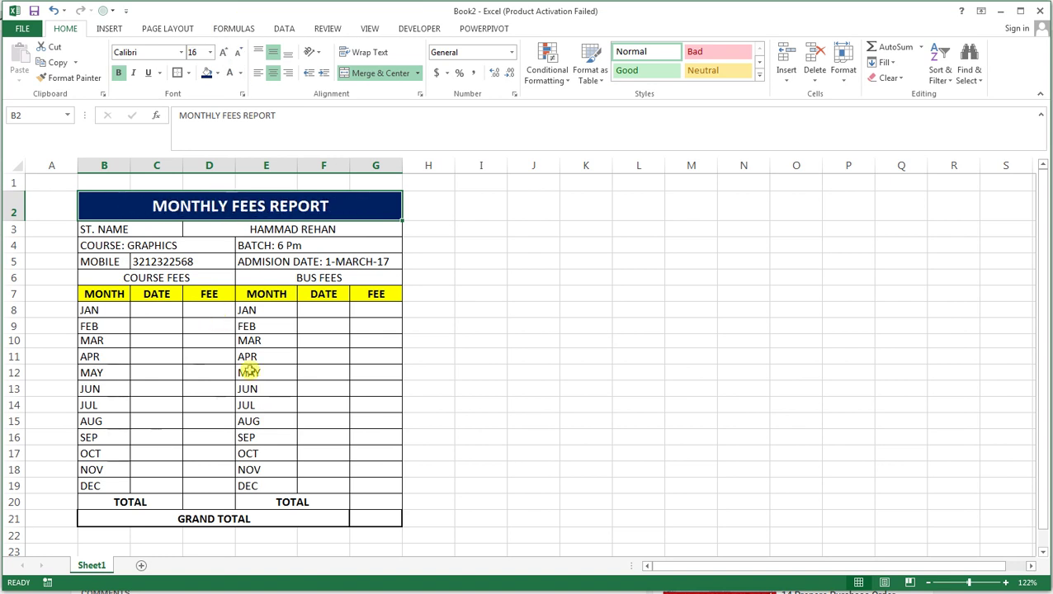
Step: Enter =SUM(D8:D19) in D20 for the course fees total
{"action": "left_click", "coordinate": [203, 501]}
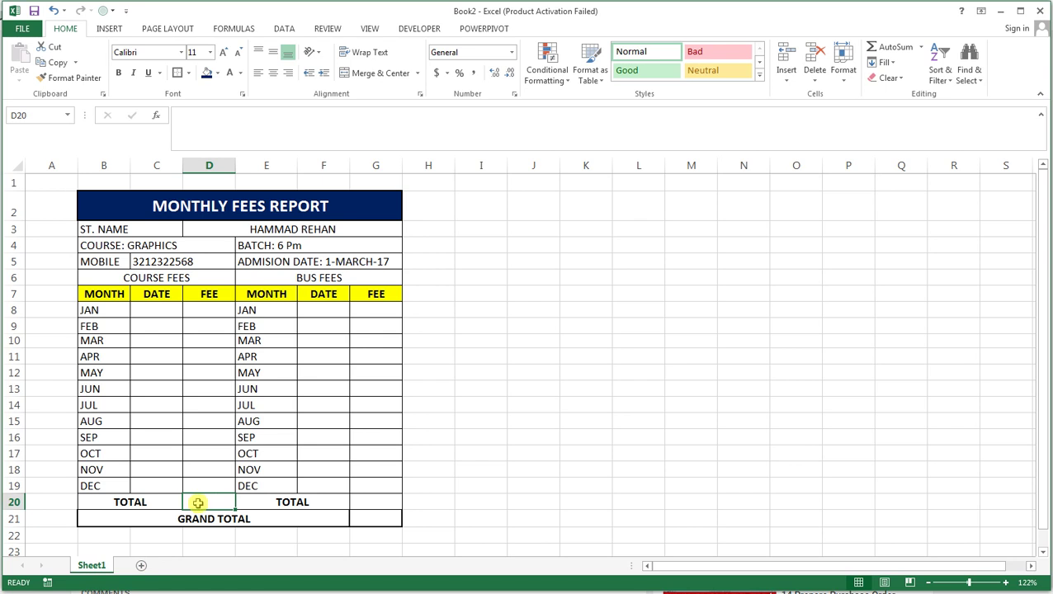
{"action": "left_click_drag", "start_coordinate": [207, 295], "coordinate": [200, 498]}
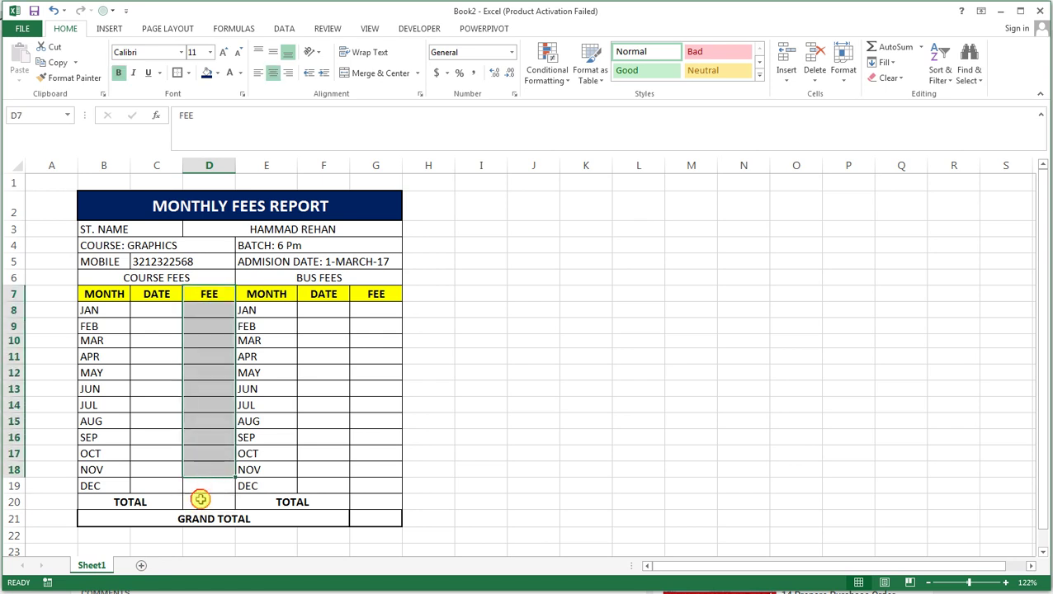
{"action": "left_click", "coordinate": [200, 499]}
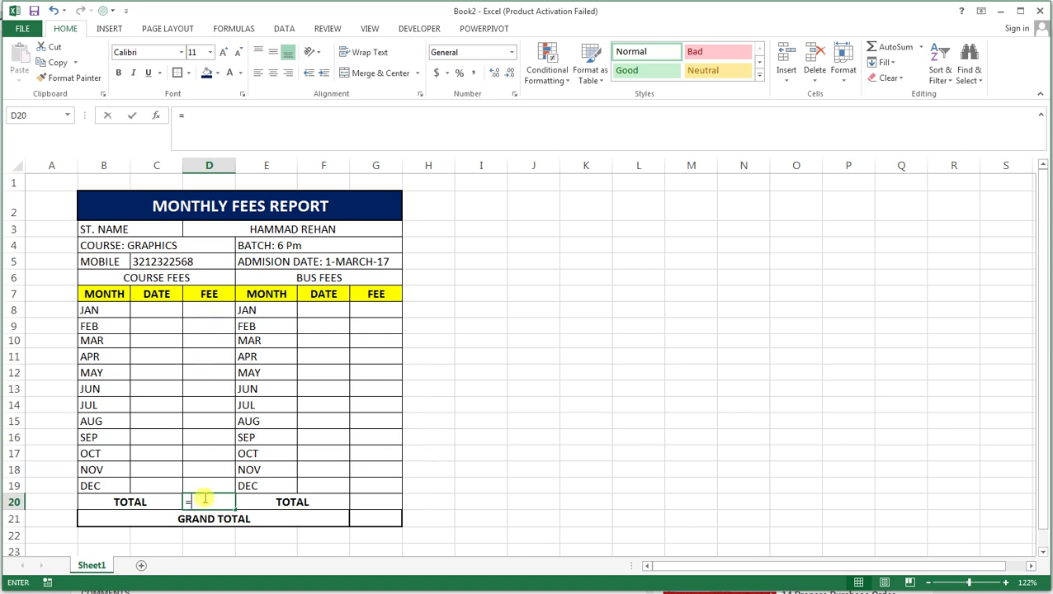
{"action": "type", "text": "=SUM("}
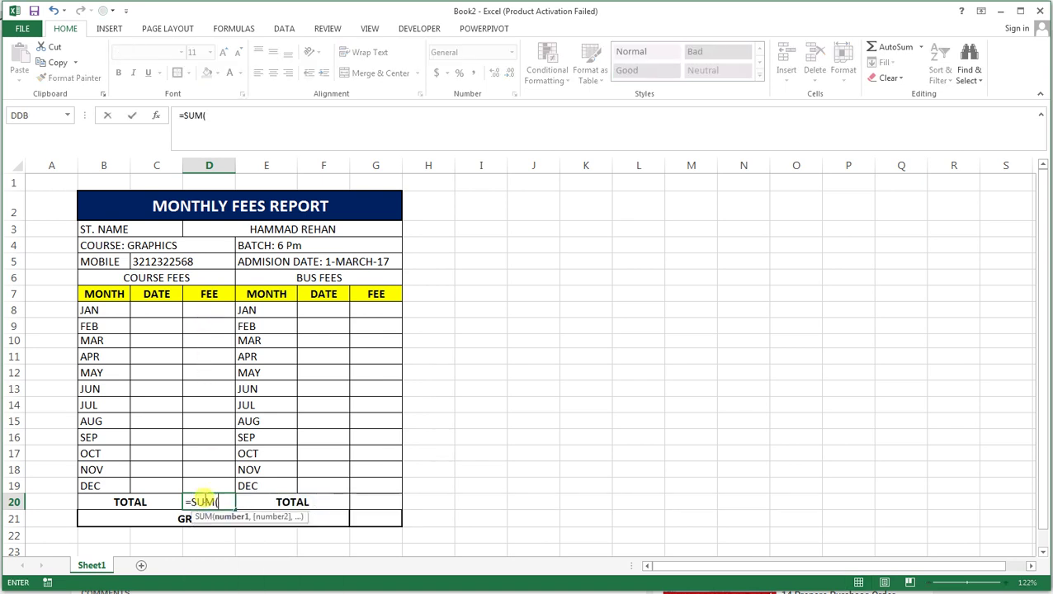
{"action": "left_click_drag", "start_coordinate": [207, 311], "coordinate": [202, 484]}
{"action": "key", "text": "Return"}
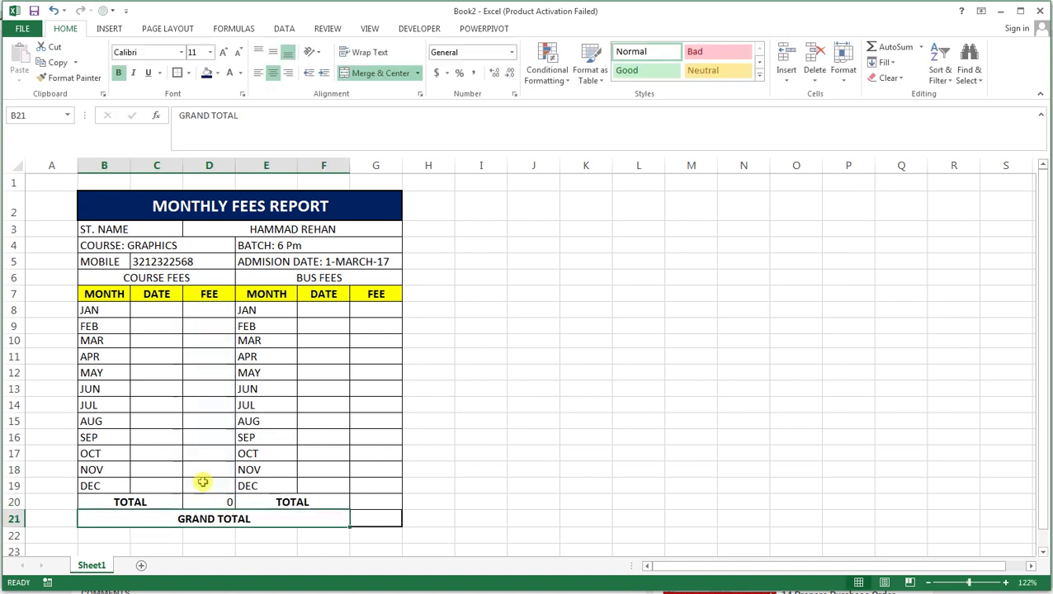
Step: Enter =SUM(G8:G19) in G20 for the bus fees total
{"action": "left_click", "coordinate": [362, 505]}
{"action": "type", "text": "=SUM("}
{"action": "left_click_drag", "start_coordinate": [371, 311], "coordinate": [373, 485]}
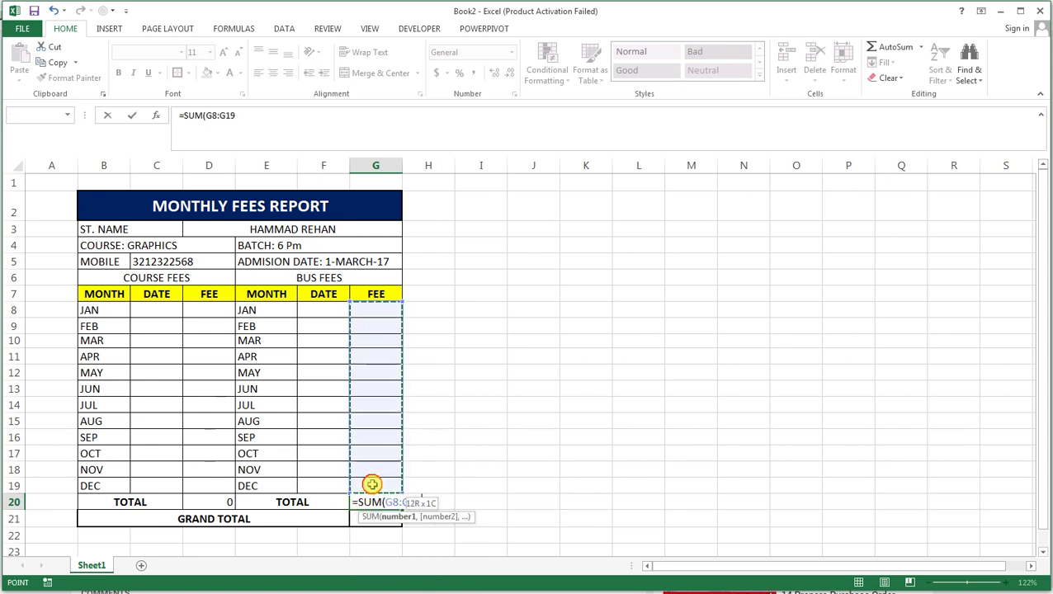
{"action": "key", "text": "Return"}
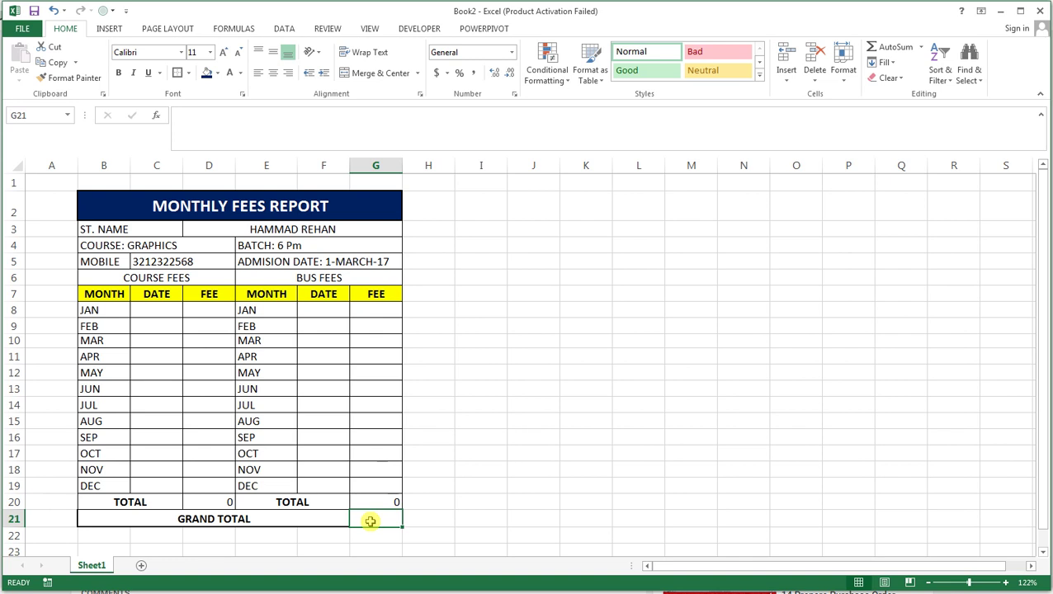
{"action": "type", "text": "="}
Step: Enter the formula =D20+G20 in the GRAND TOTAL cell G21
{"action": "key", "text": "Left"}
{"action": "key", "text": "Left"}
{"action": "key", "text": "Right"}
{"action": "key", "text": "Up"}
{"action": "key", "text": "Right"}
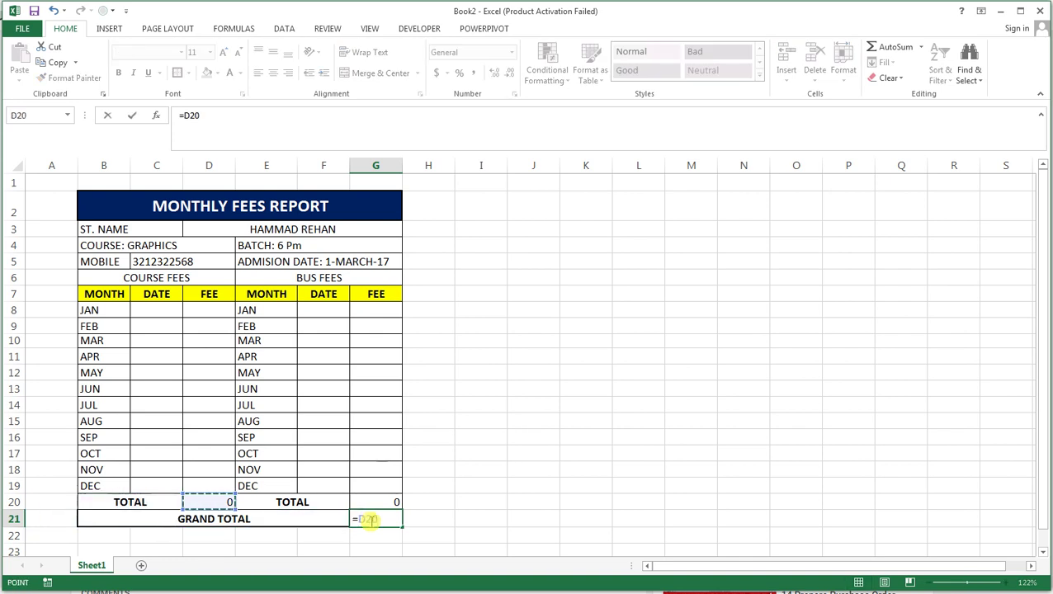
{"action": "type", "text": "+"}
{"action": "key", "text": "Up"}
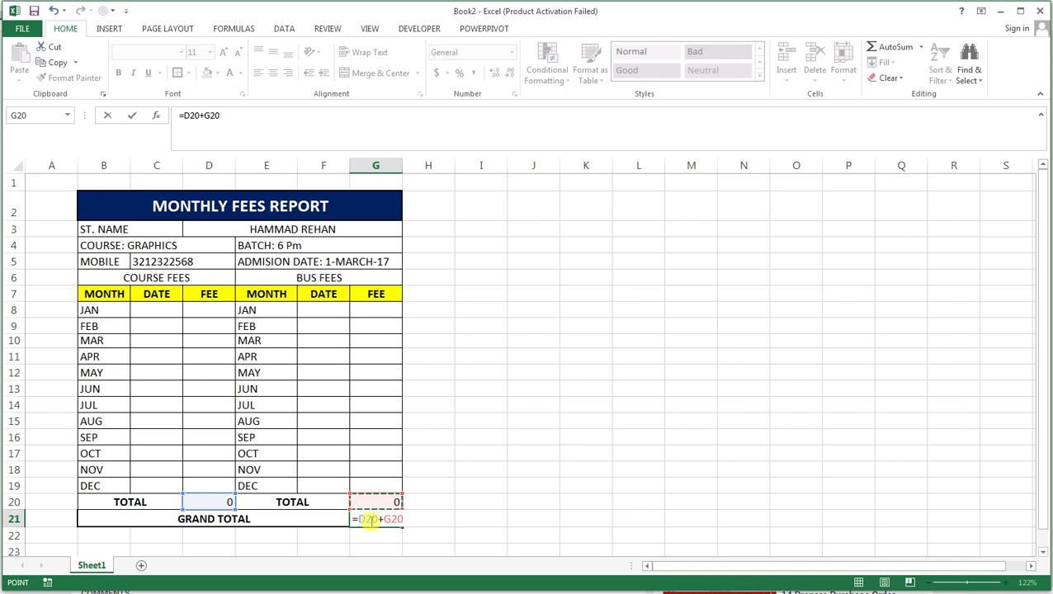
{"action": "key", "text": "Return"}
{"action": "left_click", "coordinate": [155, 322]}
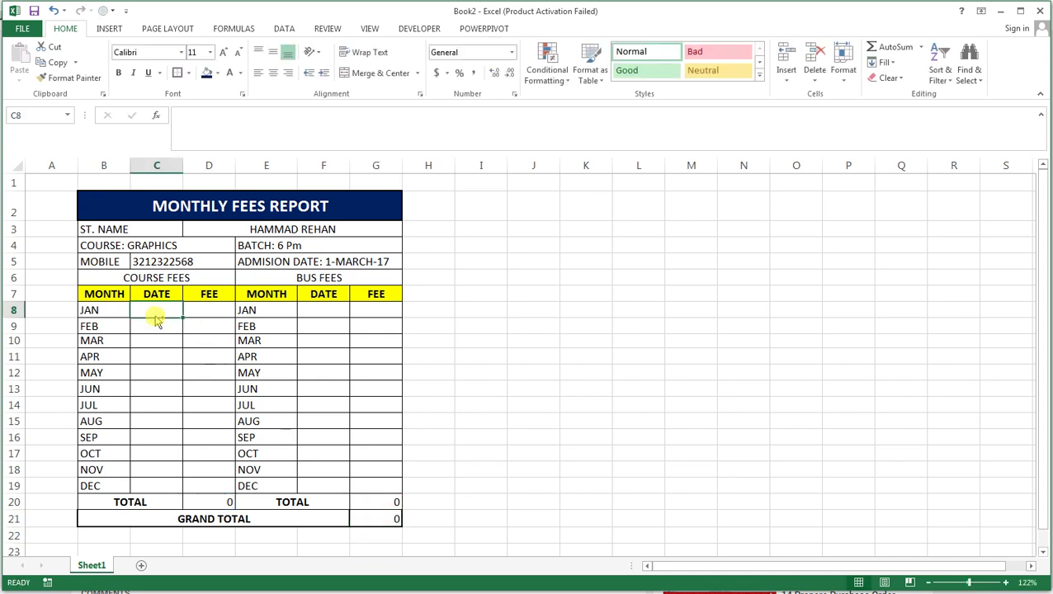
Step: Enter course fees for January (5-Mar, 1000) and February (7-Mar, 500)
{"action": "type", "text": "5-MAR"}
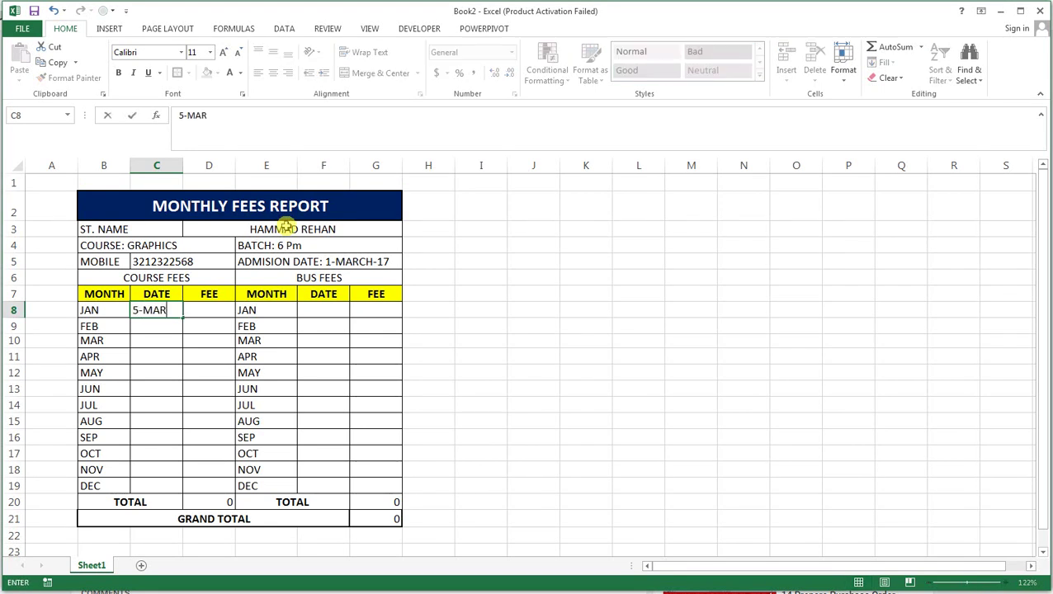
{"action": "key", "text": "Return"}
{"action": "key", "text": "Up"}
{"action": "key", "text": "Right"}
{"action": "type", "text": "1"}
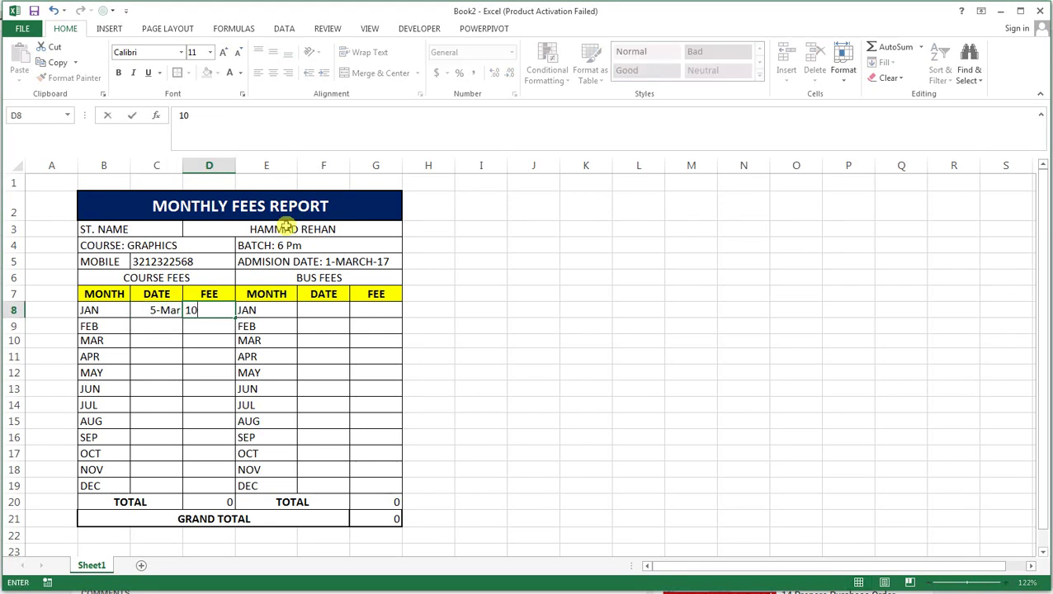
{"action": "key", "text": "Return"}
{"action": "key", "text": "Left"}
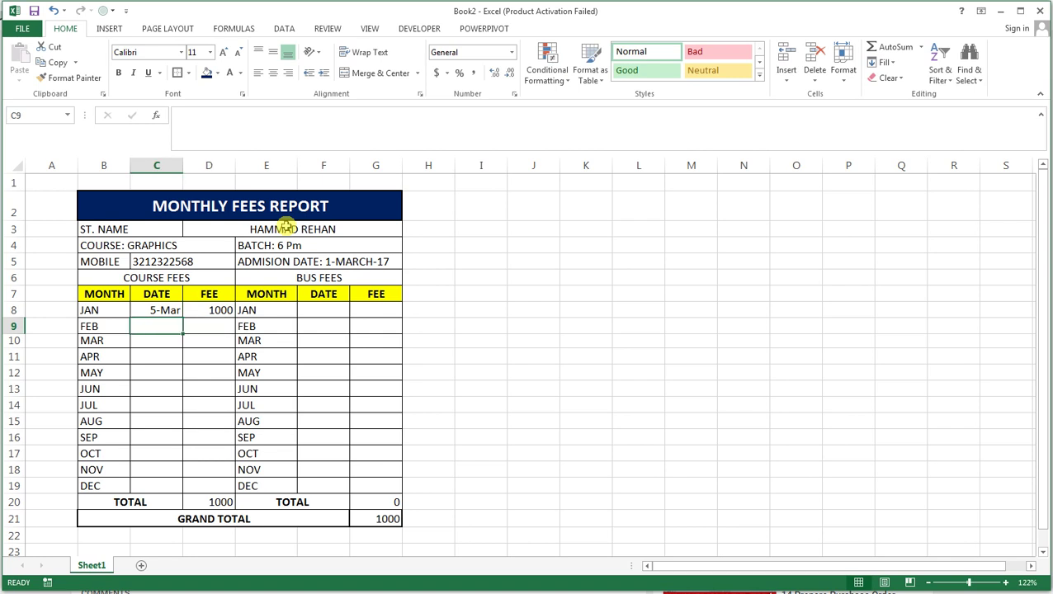
{"action": "type", "text": "7-MAR-"}
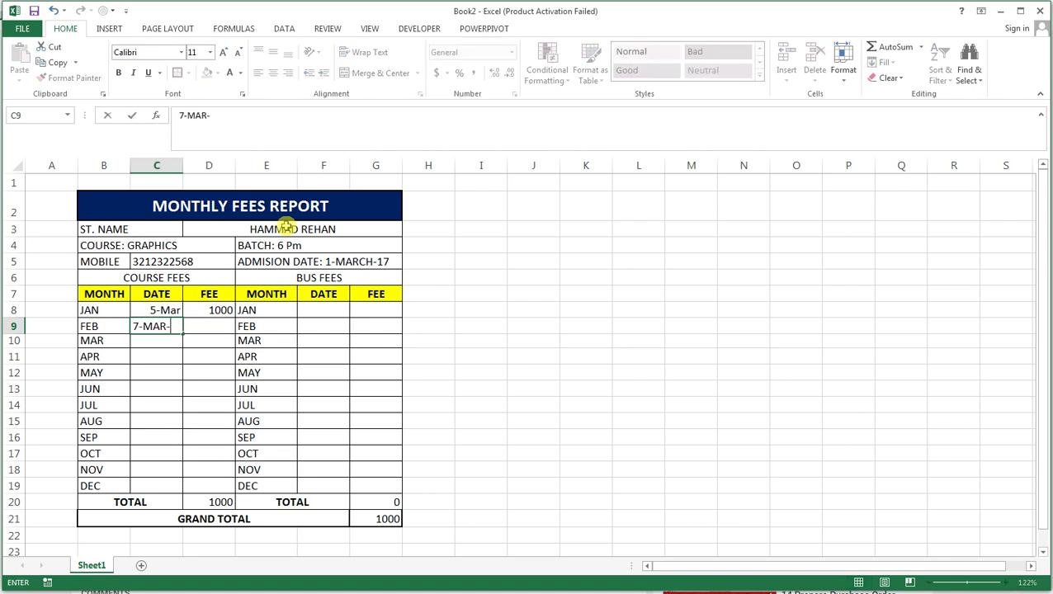
{"action": "key", "text": "Return"}
{"action": "key", "text": "Up"}
{"action": "key", "text": "BackSpace"}
{"action": "key", "text": "Return"}
{"action": "key", "text": "Right"}
{"action": "key", "text": "Up"}
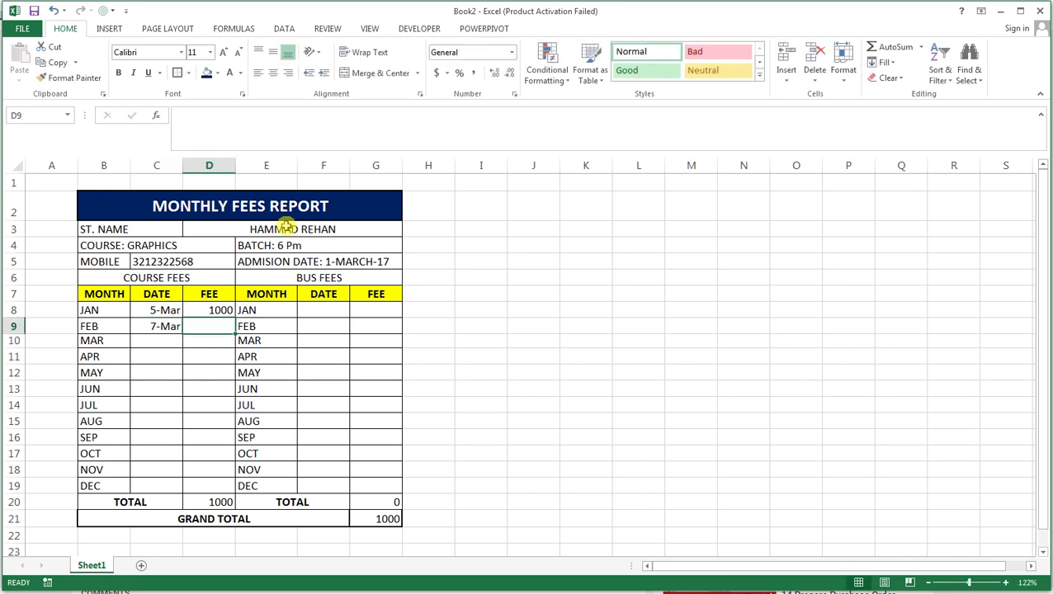
{"action": "type", "text": "500"}
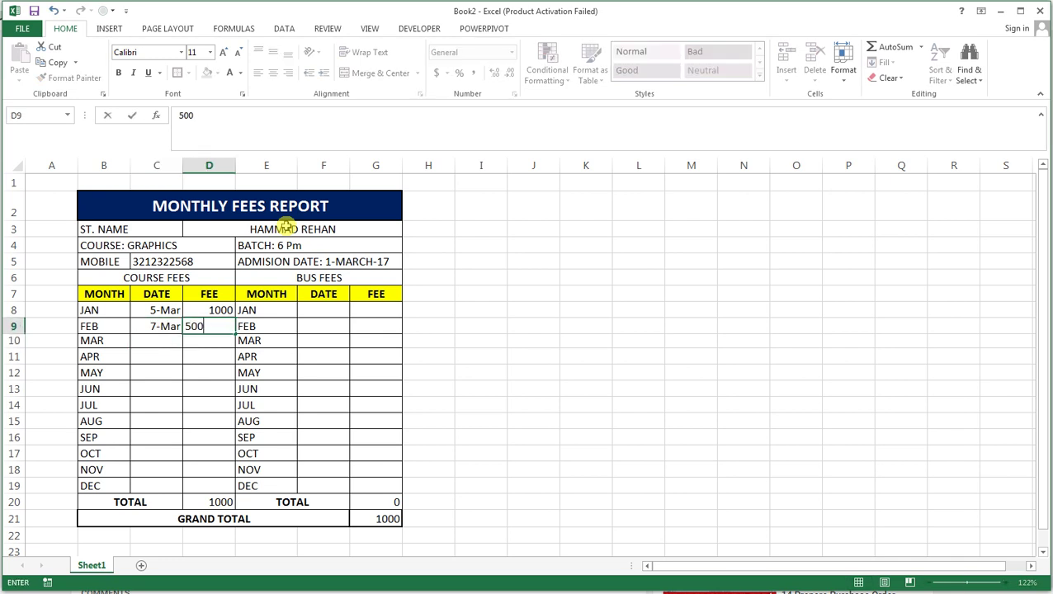
{"action": "key", "text": "Return"}
Step: Enter bus fees for January (1-Mar, 1000) and March (8-Mar, 500)
{"action": "left_click", "coordinate": [372, 304]}
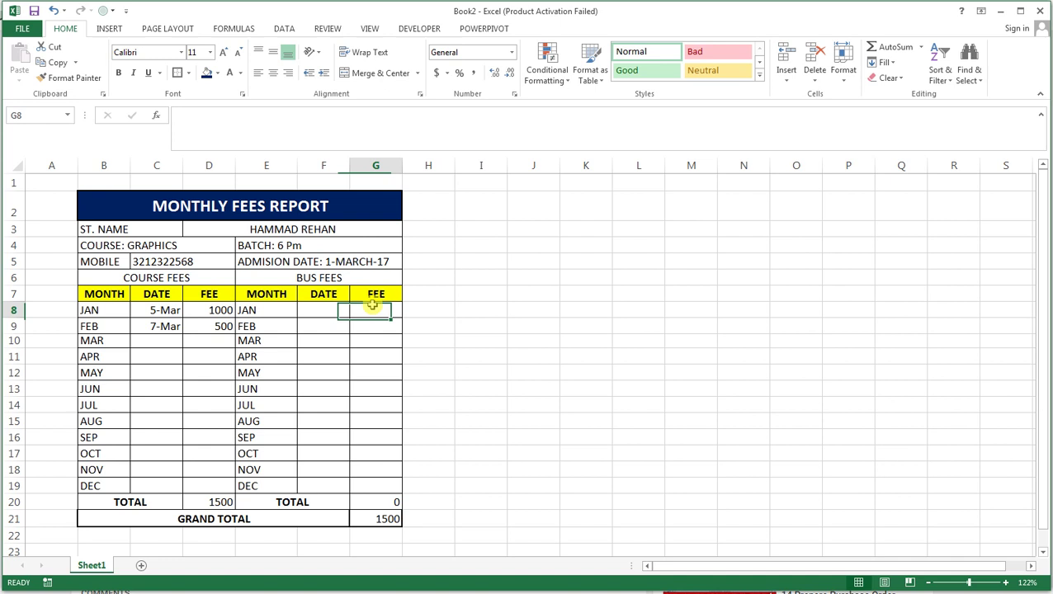
{"action": "key", "text": "Left"}
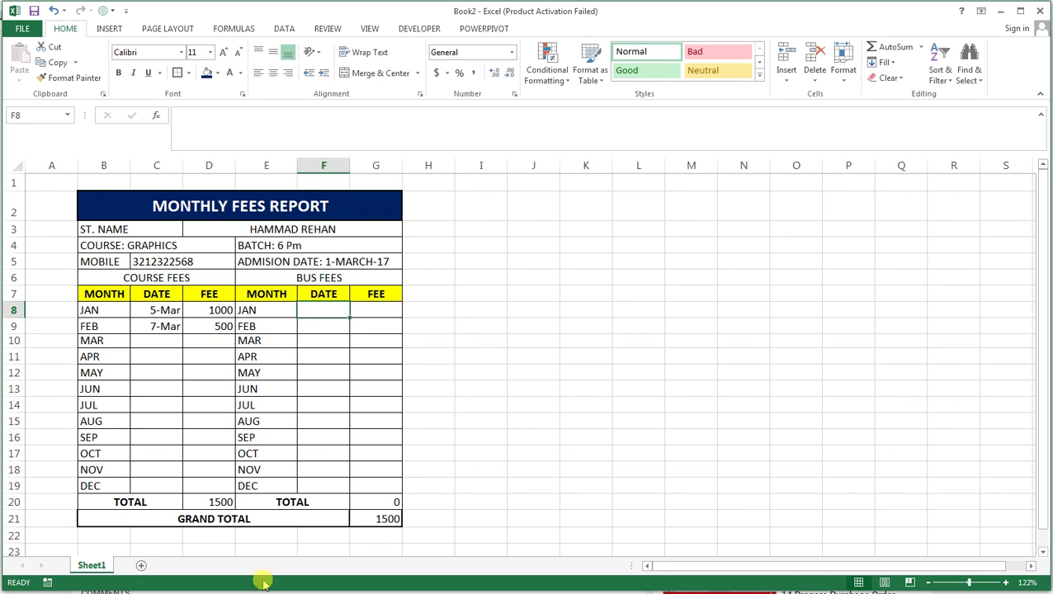
{"action": "type", "text": "1-MAR"}
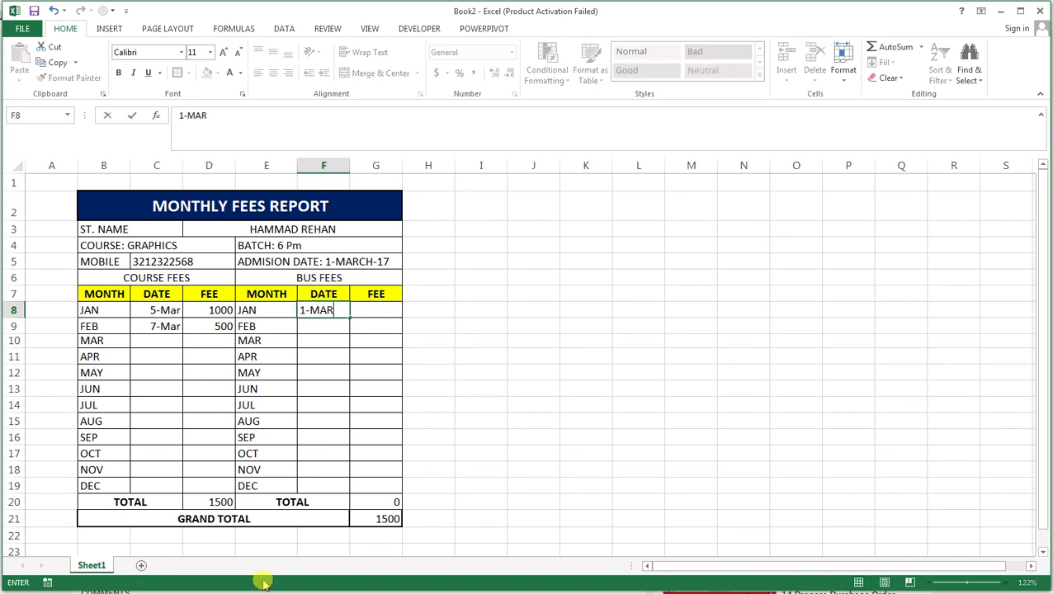
{"action": "key", "text": "Tab"}
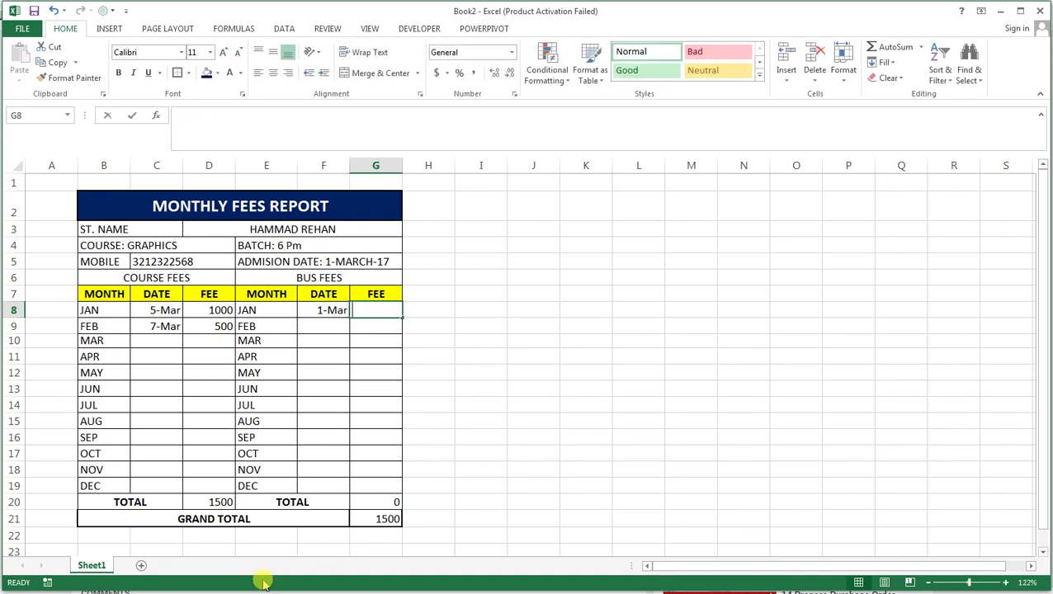
{"action": "type", "text": "1000"}
{"action": "key", "text": "Return"}
{"action": "key", "text": "Down"}
{"action": "key", "text": "Left"}
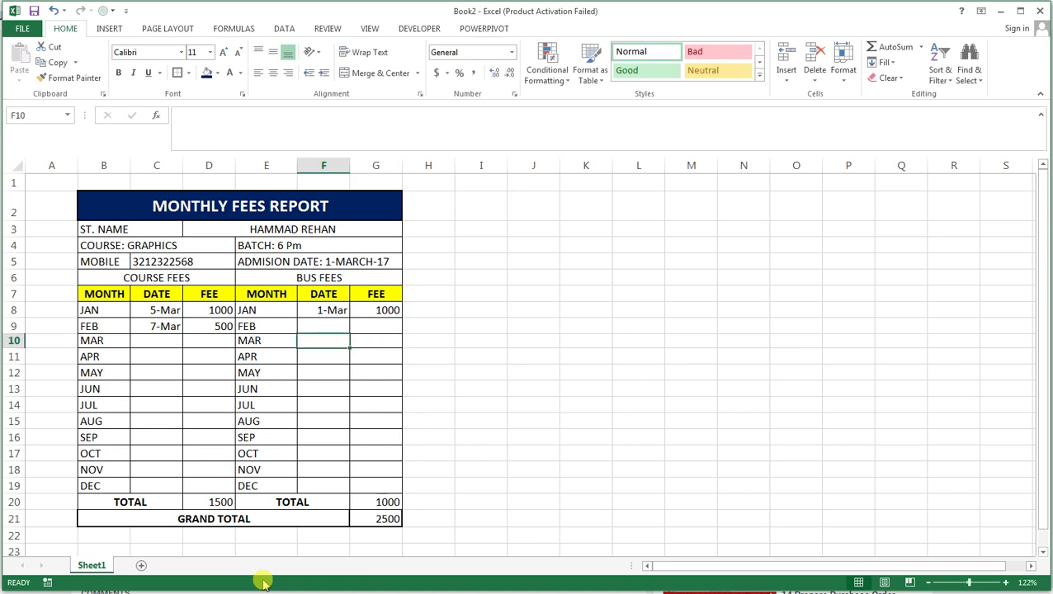
{"action": "type", "text": "8-MAR"}
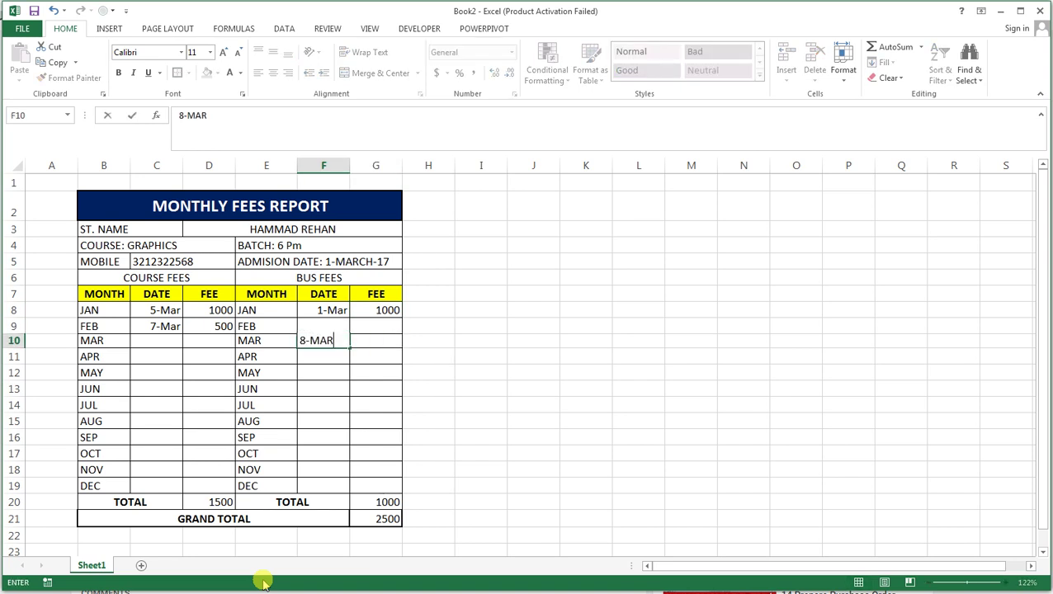
{"action": "key", "text": "Return"}
{"action": "key", "text": "Right"}
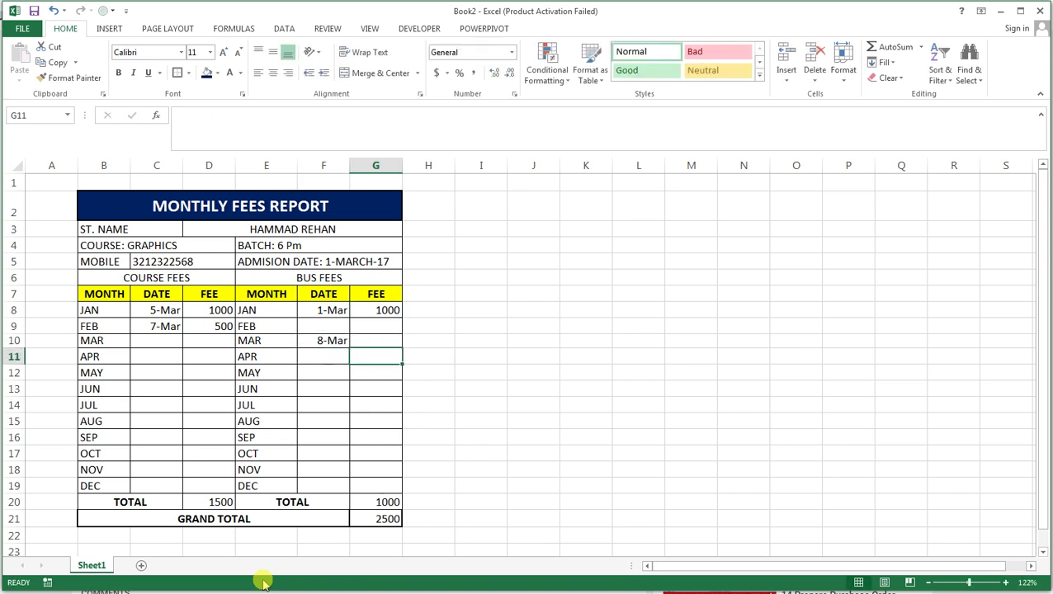
{"action": "key", "text": "Up"}
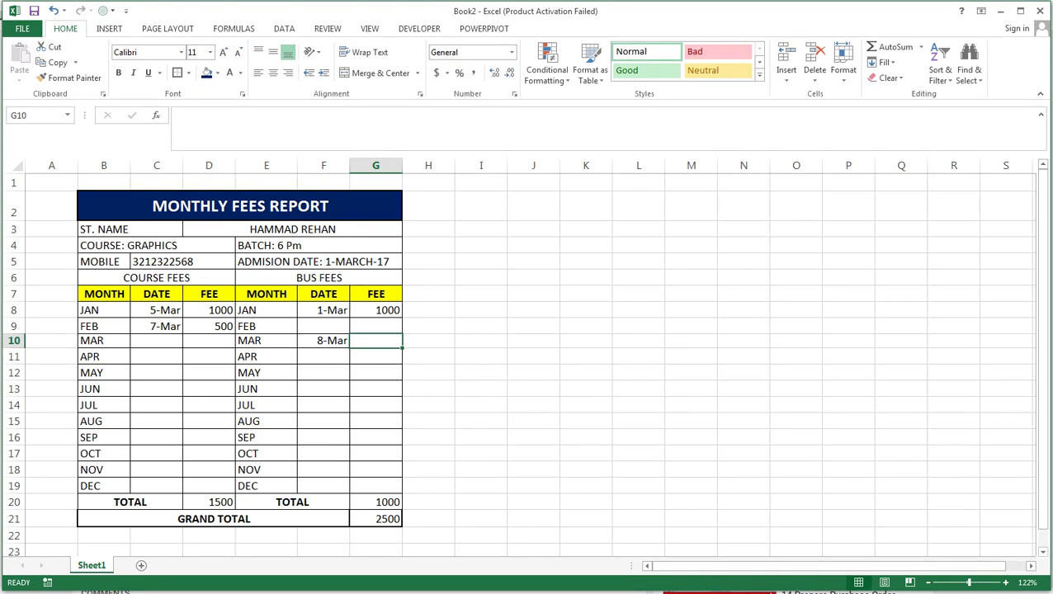
{"action": "type", "text": "50"}
{"action": "key", "text": "Return"}
Step: Enter the March course fee: date 11-Mar, amount 600
{"action": "key", "text": "Up"}
{"action": "key", "text": "Left"}
{"action": "key", "text": "Left"}
{"action": "key", "text": "Left"}
{"action": "key", "text": "Left"}
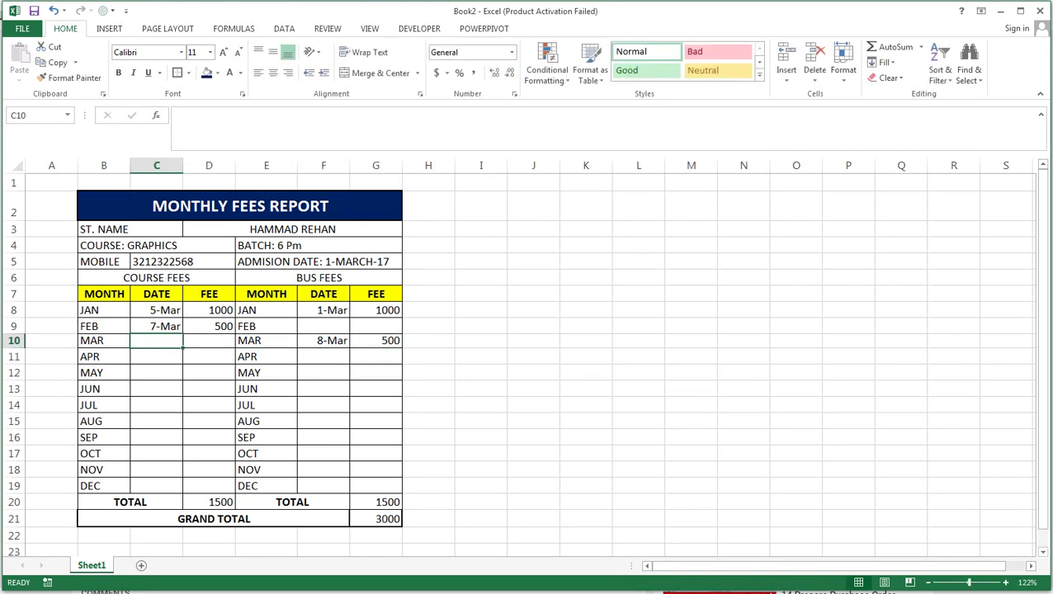
{"action": "key", "text": "Down"}
{"action": "key", "text": "Right"}
{"action": "key", "text": "Up"}
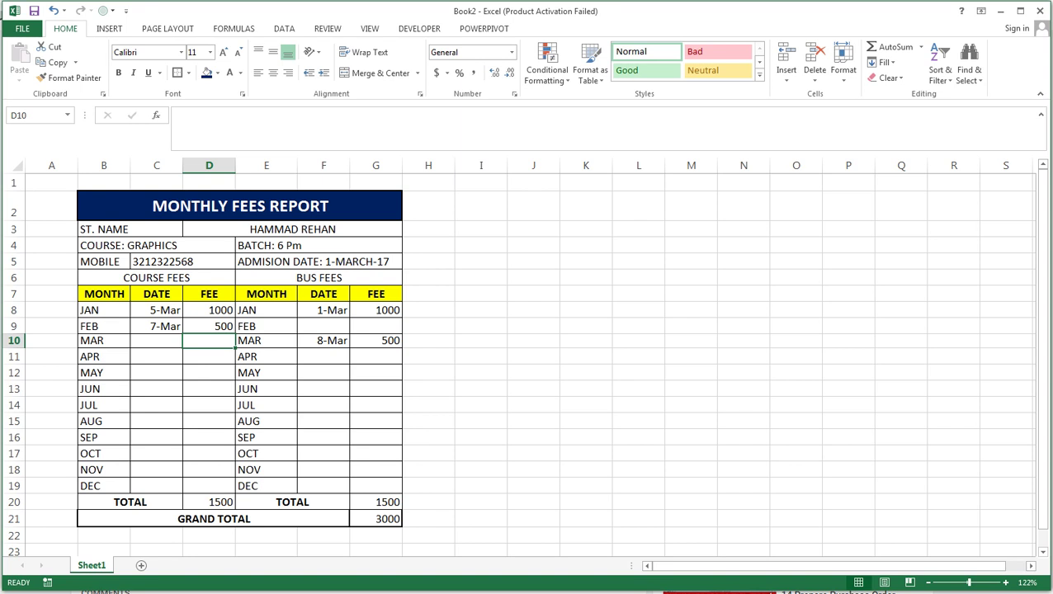
{"action": "key", "text": "Down"}
{"action": "key", "text": "Left"}
{"action": "key", "text": "Up"}
{"action": "type", "text": "11"}
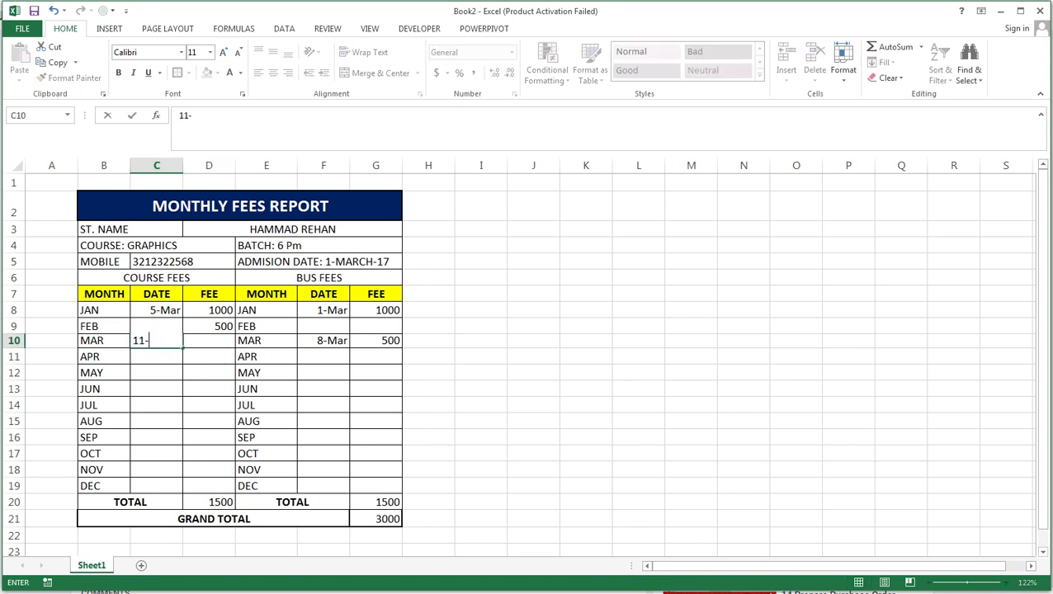
{"action": "type", "text": "Mar"}
{"action": "key", "text": "Return"}
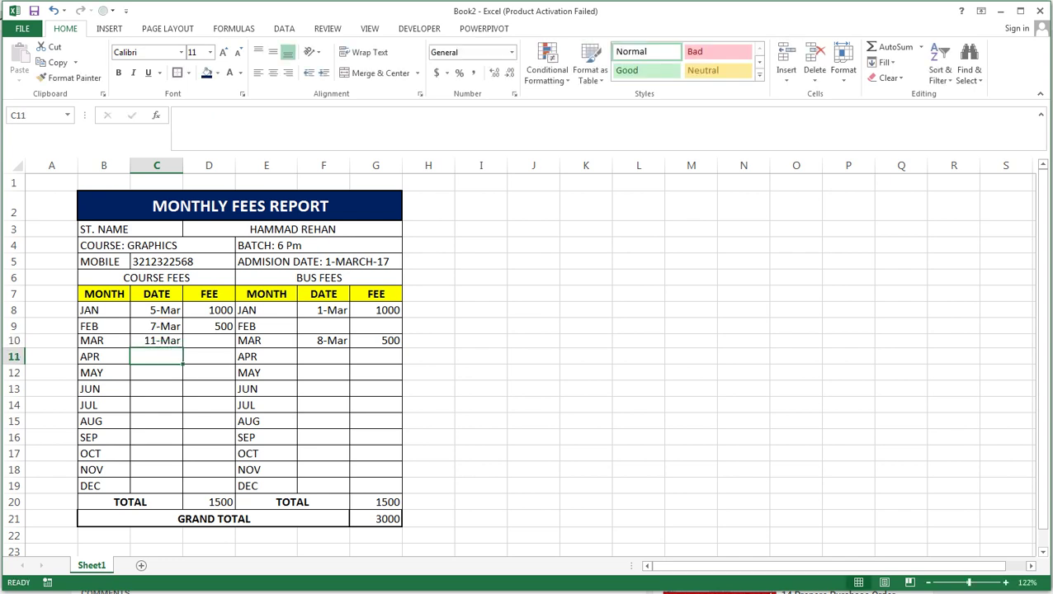
{"action": "key", "text": "Up"}
{"action": "key", "text": "Right"}
{"action": "type", "text": "6"}
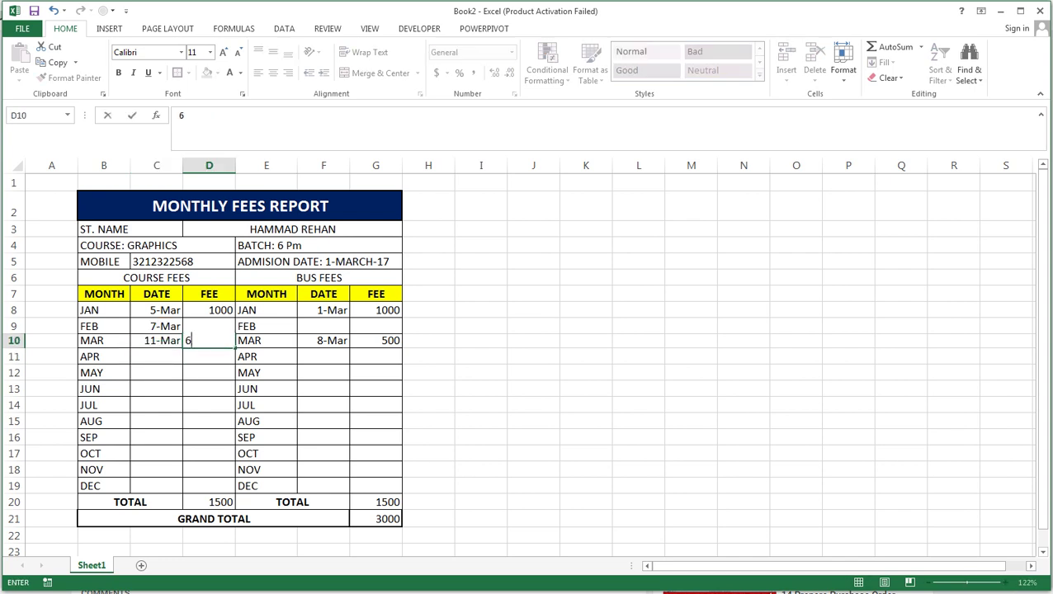
{"action": "key", "text": "Return"}
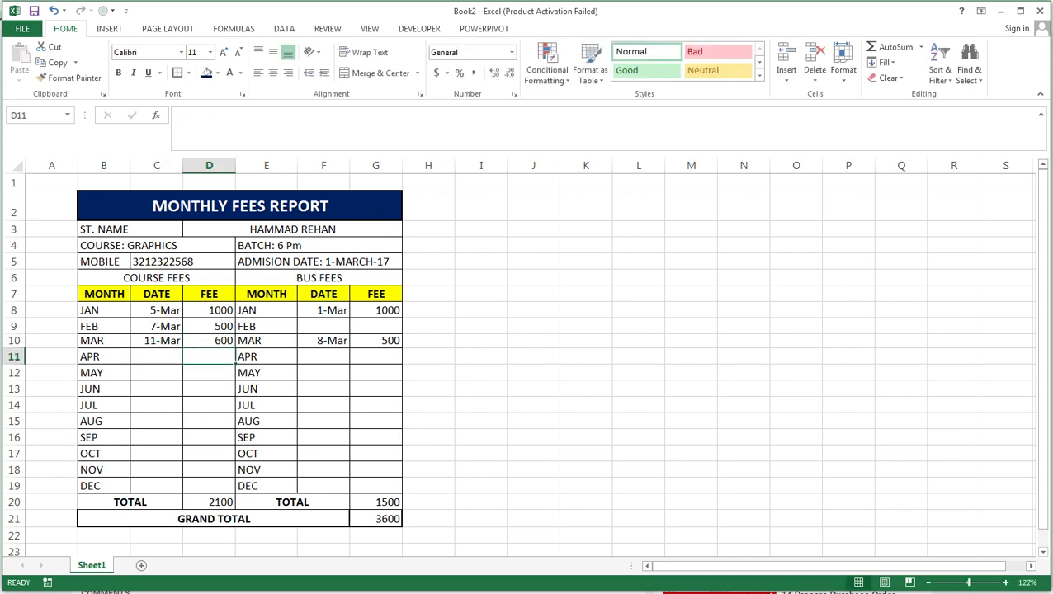
{"action": "left_click", "coordinate": [351, 538]}
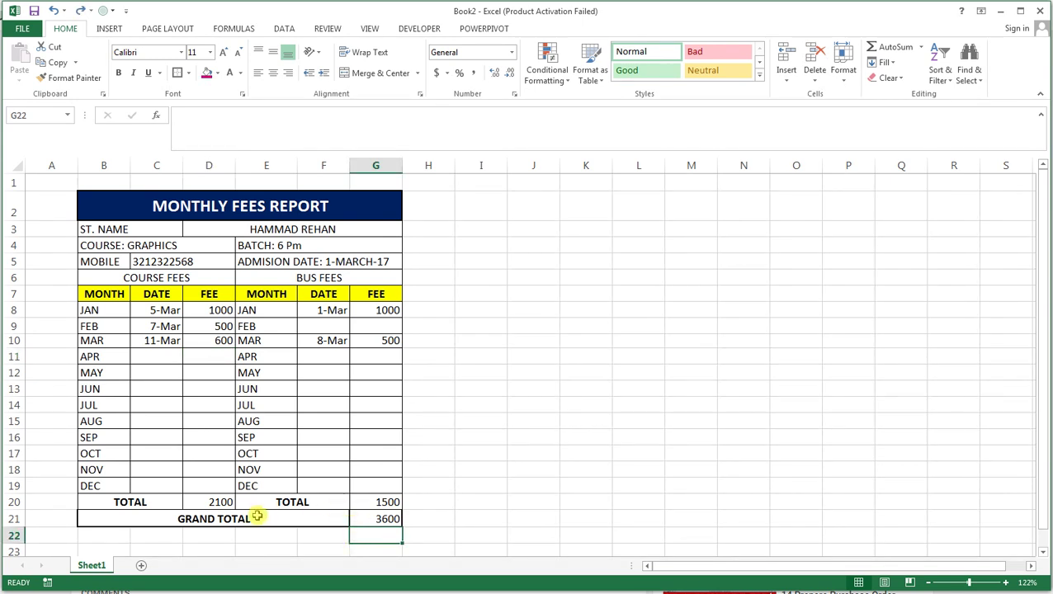
Step: Try copying formatting onto the totals with Format Painter, undoing each attempt
{"action": "left_click", "coordinate": [370, 521]}
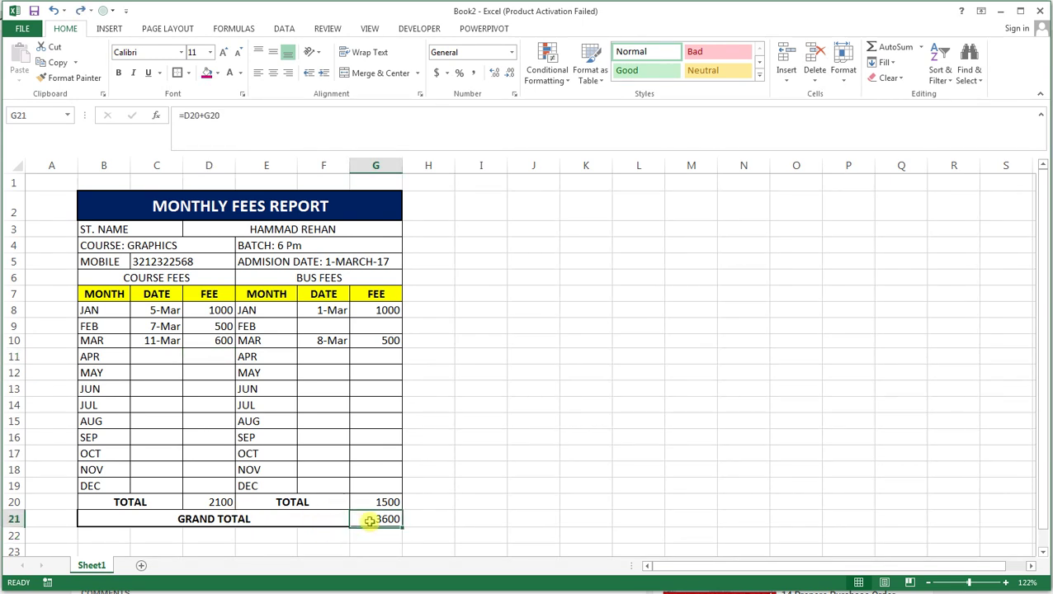
{"action": "left_click", "coordinate": [59, 81]}
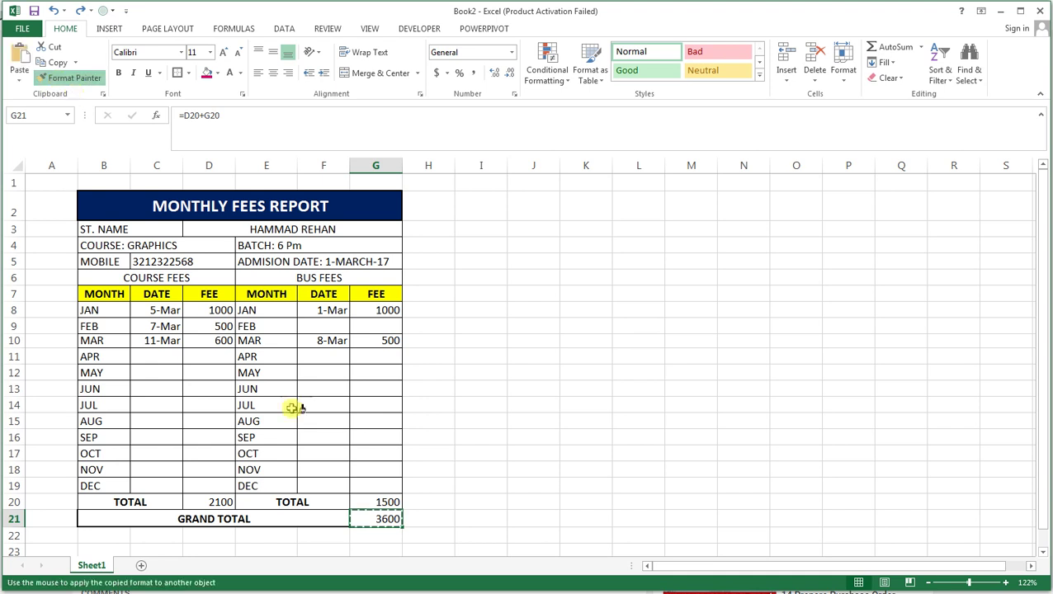
{"action": "left_click", "coordinate": [196, 502]}
{"action": "key", "text": "ctrl+z"}
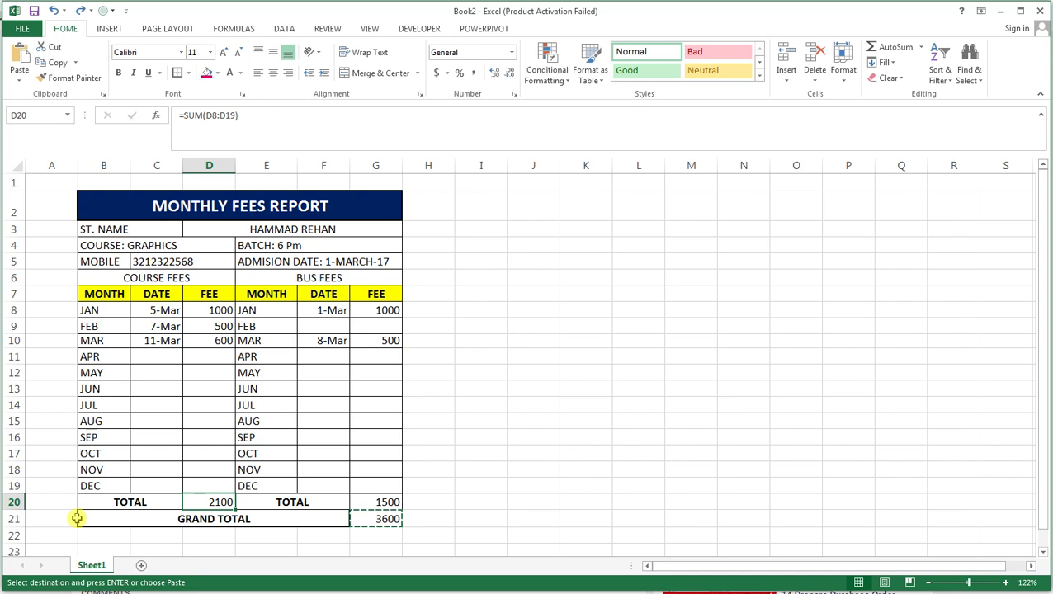
{"action": "left_click", "coordinate": [122, 522]}
{"action": "left_click", "coordinate": [71, 77]}
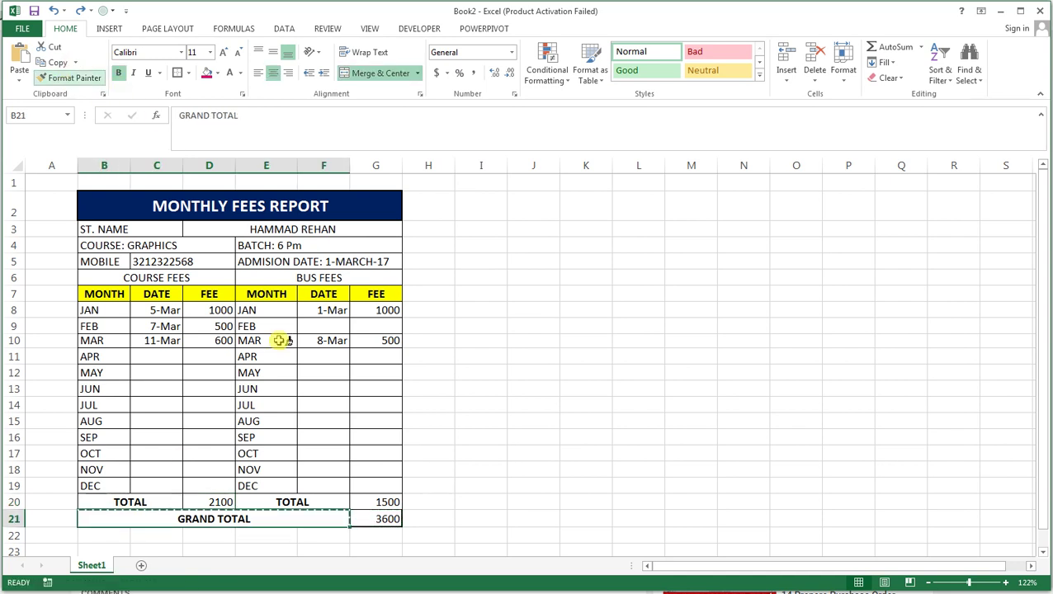
{"action": "left_click_drag", "start_coordinate": [208, 502], "coordinate": [367, 503]}
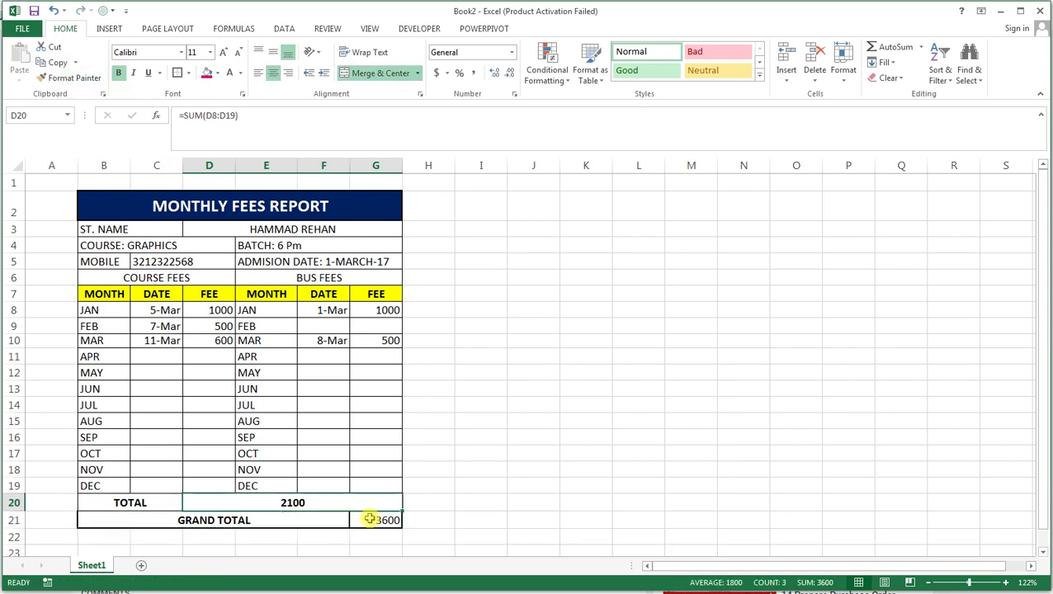
{"action": "key", "text": "ctrl+z"}
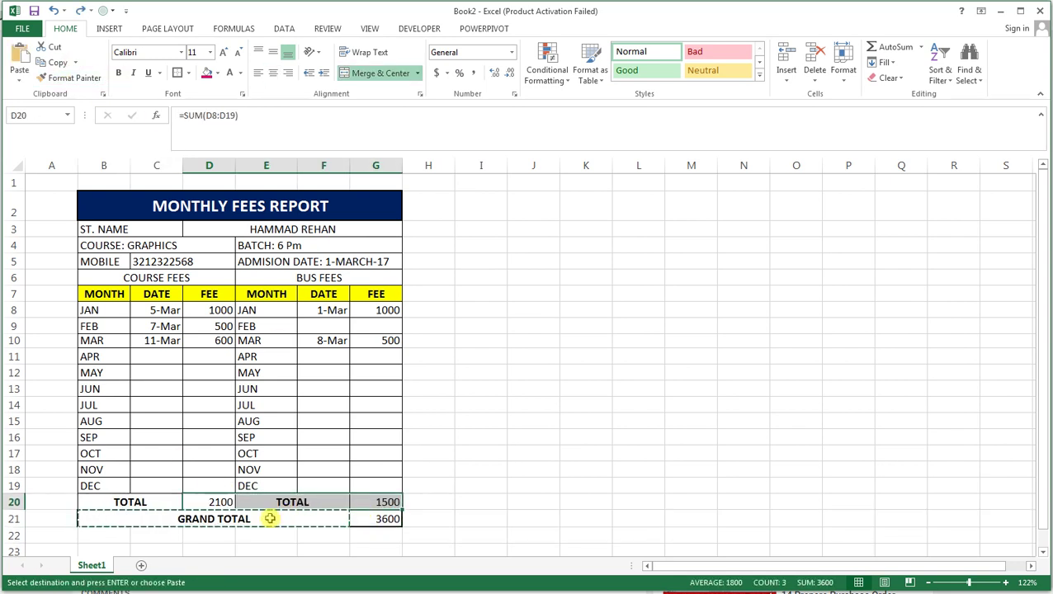
Step: Make the totals 2100, 1500 and 3600 bold
{"action": "left_click", "coordinate": [118, 73]}
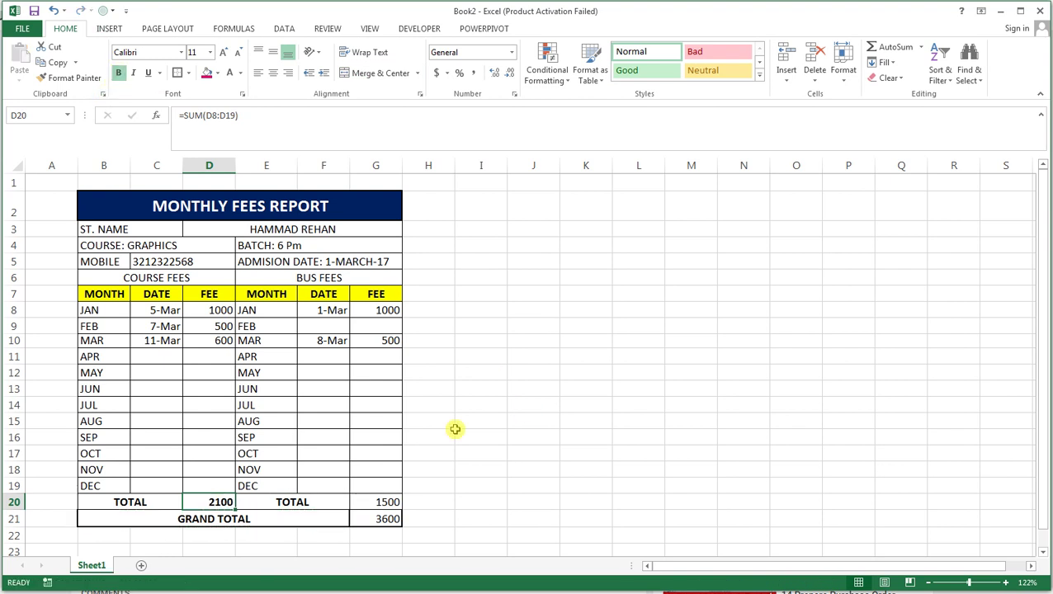
{"action": "left_click", "coordinate": [371, 505]}
{"action": "left_click_drag", "start_coordinate": [371, 505], "coordinate": [371, 519]}
{"action": "left_click", "coordinate": [118, 73]}
{"action": "left_click", "coordinate": [502, 379]}
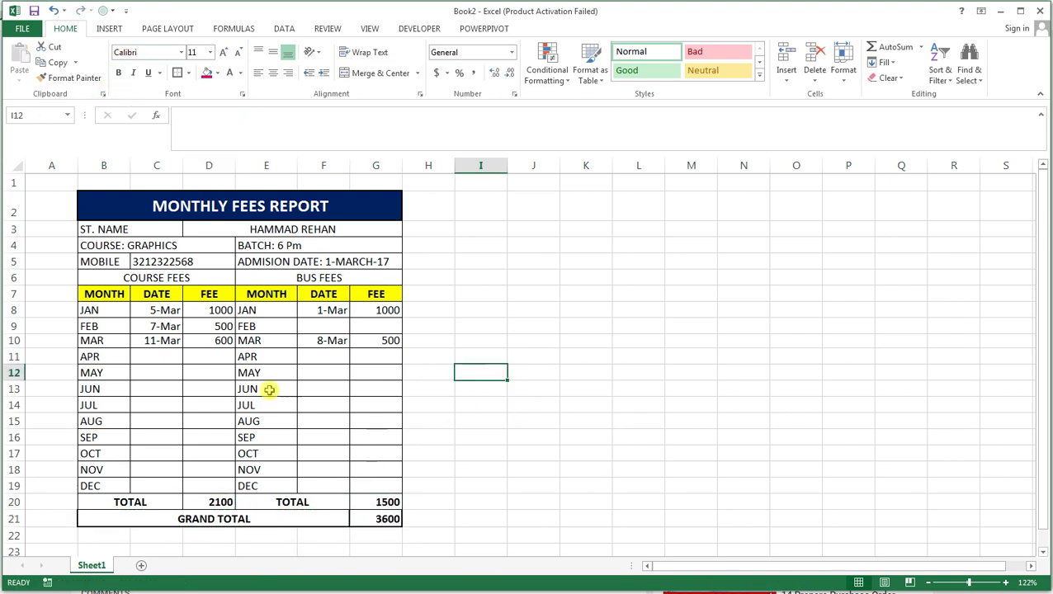
Step: Format the B6:G6 COURSE FEES and BUS FEES headings with pink fill and bold white 12 pt text
{"action": "left_click", "coordinate": [108, 277]}
{"action": "left_click_drag", "start_coordinate": [238, 281], "coordinate": [343, 281]}
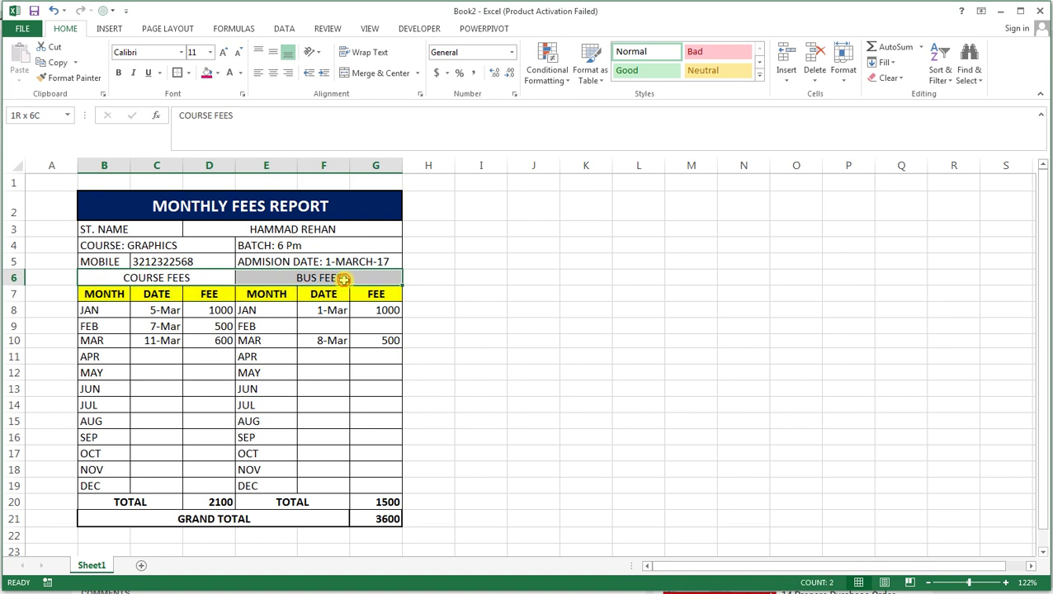
{"action": "left_click", "coordinate": [216, 73]}
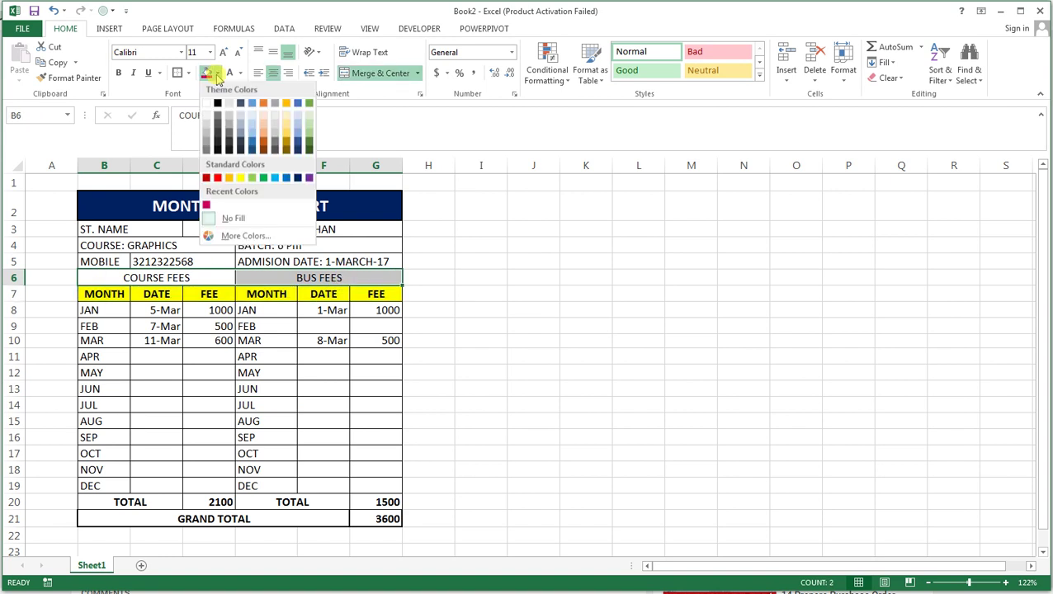
{"action": "left_click", "coordinate": [208, 206]}
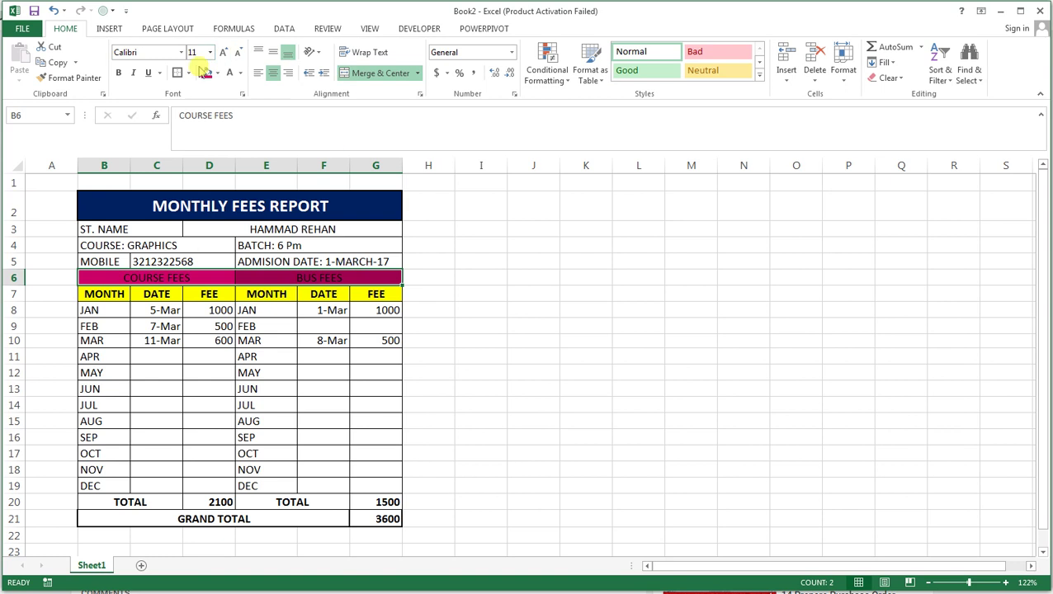
{"action": "left_click", "coordinate": [240, 73]}
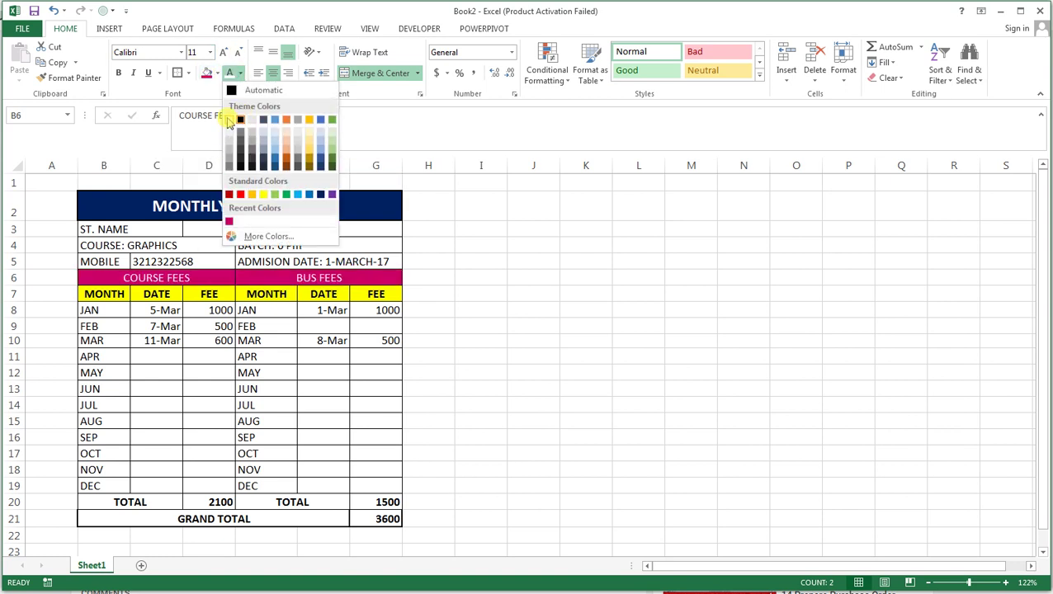
{"action": "left_click", "coordinate": [228, 120]}
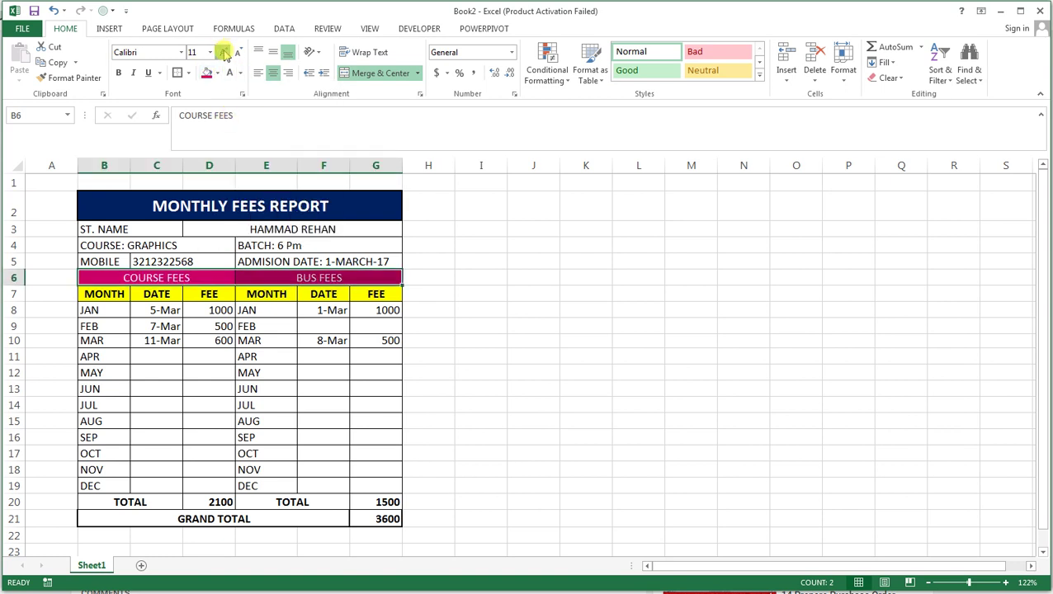
{"action": "left_click", "coordinate": [226, 55]}
{"action": "left_click", "coordinate": [118, 73]}
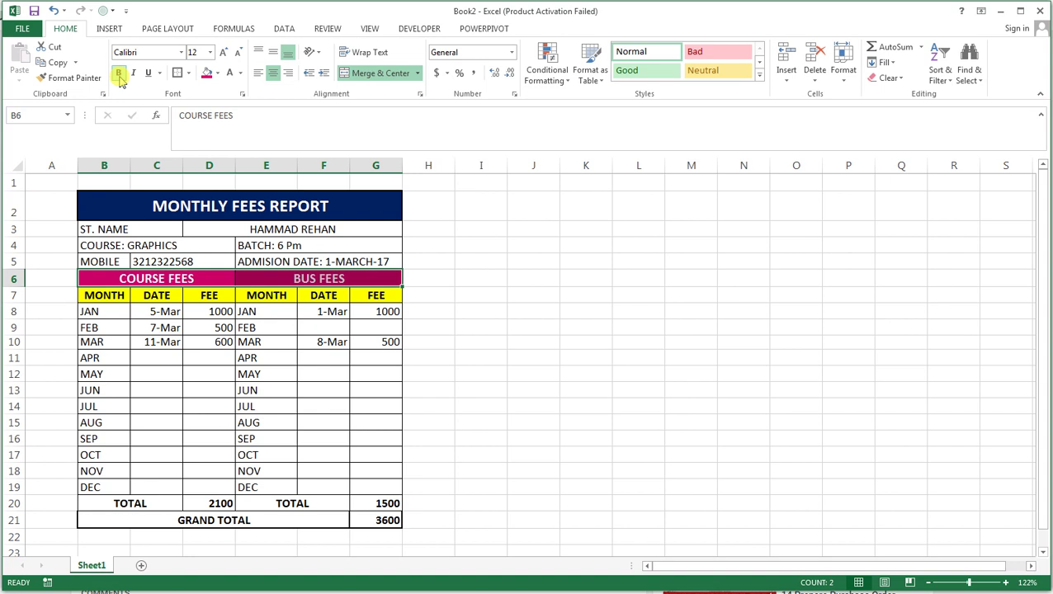
{"action": "left_click", "coordinate": [133, 198]}
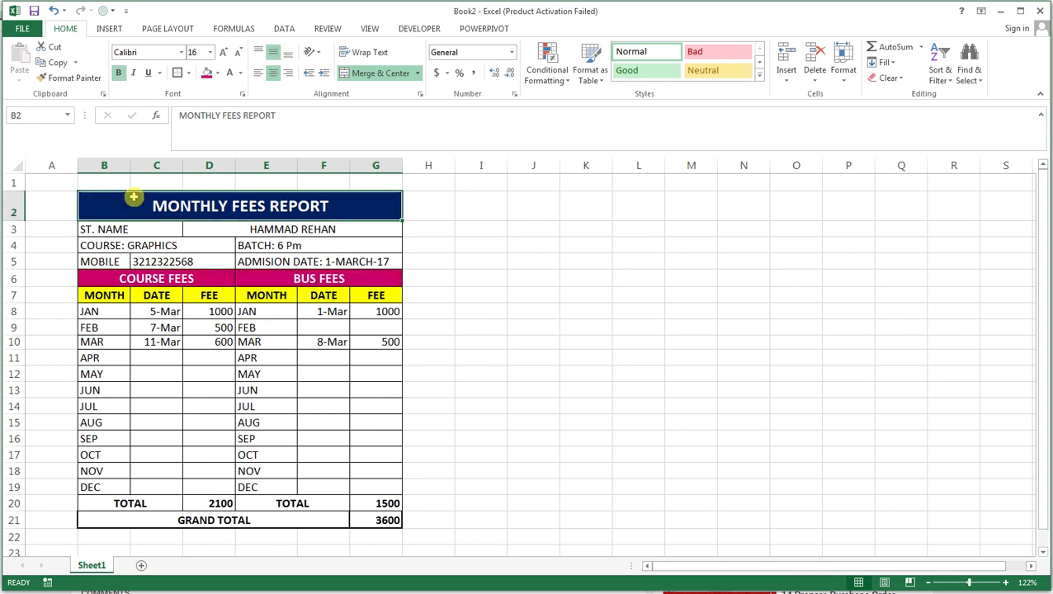
Step: Make the MONTHLY FEES REPORT title row taller and fill it light blue
{"action": "left_click_drag", "start_coordinate": [14, 221], "coordinate": [14, 225]}
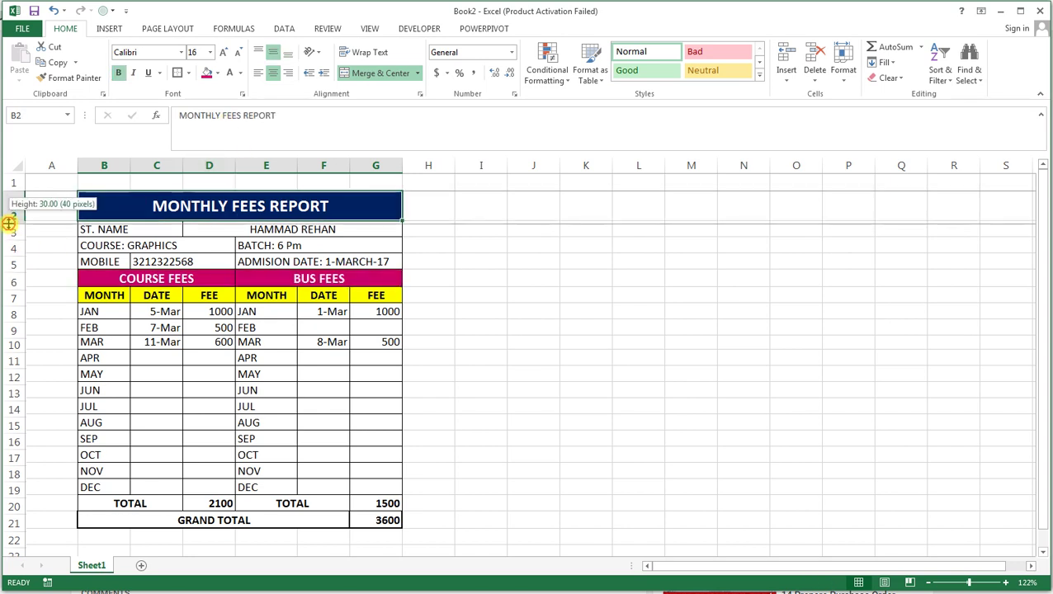
{"action": "left_click", "coordinate": [217, 73]}
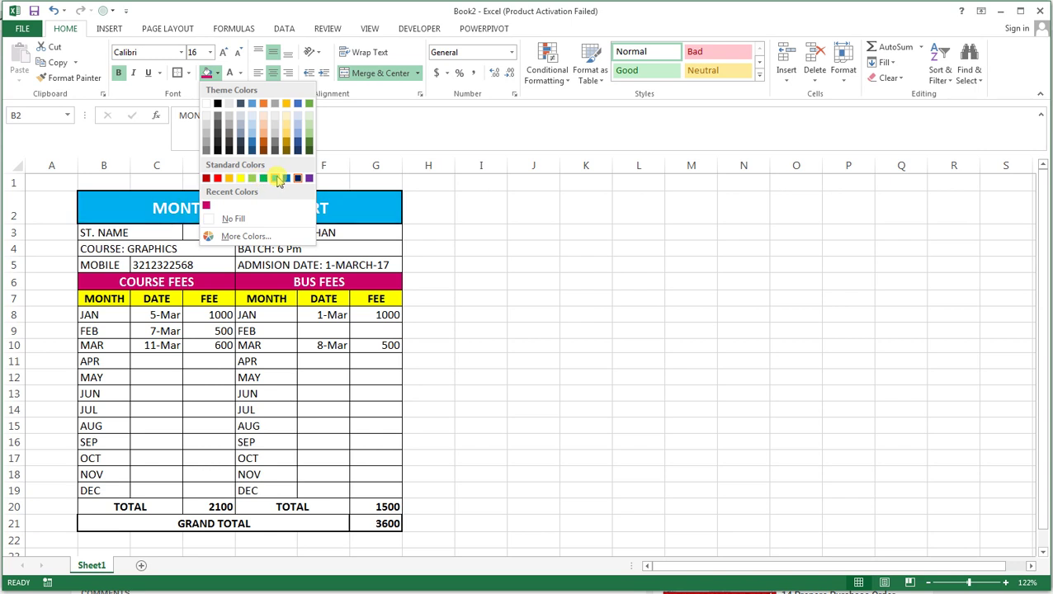
{"action": "left_click", "coordinate": [277, 179]}
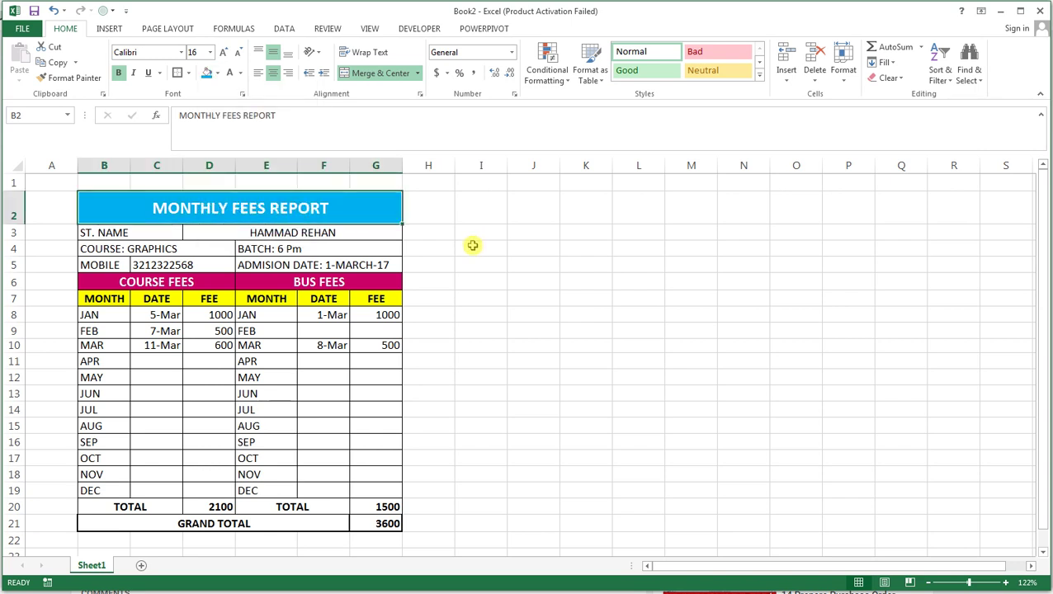
Step: Select the whole report table B2:G21 from the title down
{"action": "left_click", "coordinate": [392, 232]}
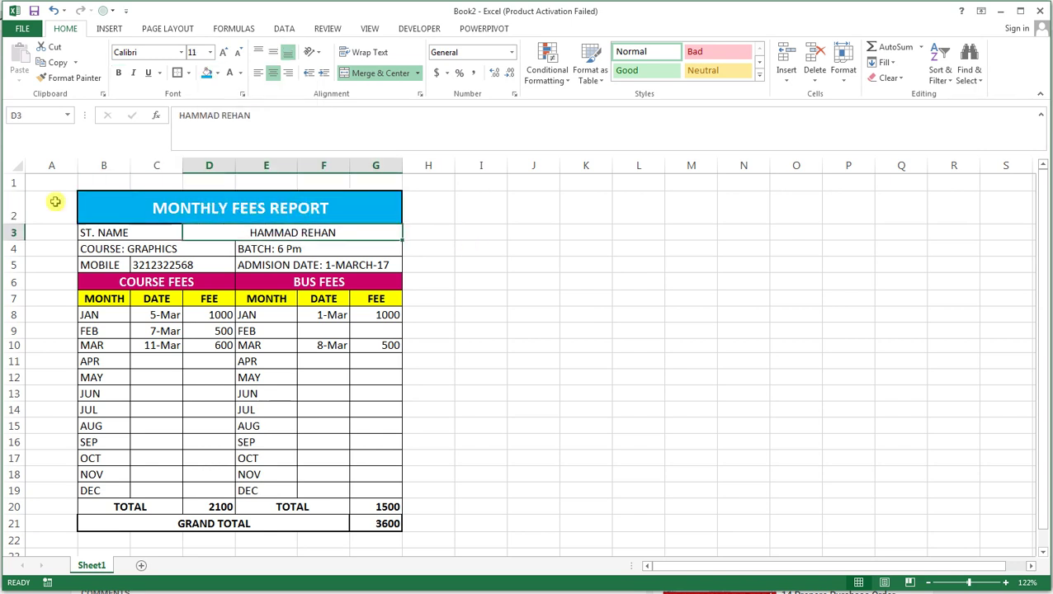
{"action": "left_click", "coordinate": [145, 210]}
{"action": "left_click", "coordinate": [270, 406]}
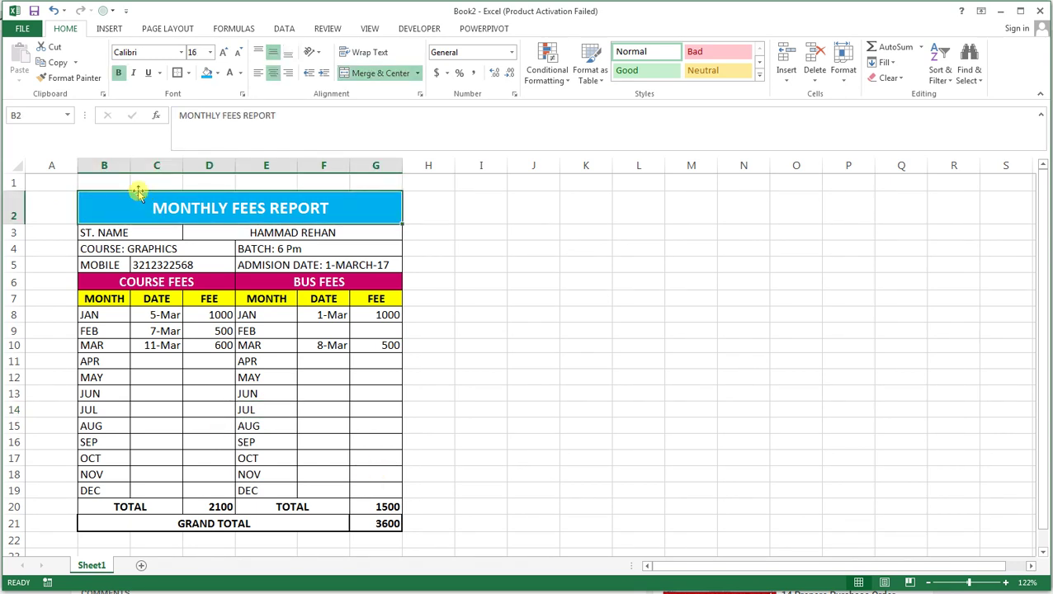
{"action": "left_click_drag", "start_coordinate": [141, 195], "coordinate": [175, 518]}
Step: Copy the report and paste two more copies at I2 and P2
{"action": "key", "text": "ctrl+c"}
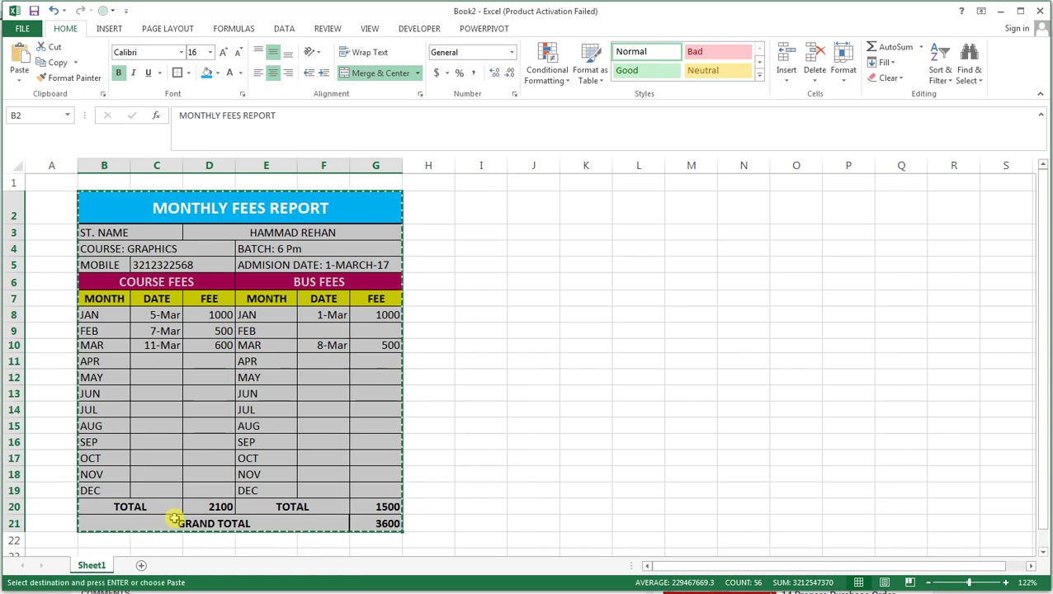
{"action": "left_click", "coordinate": [461, 204]}
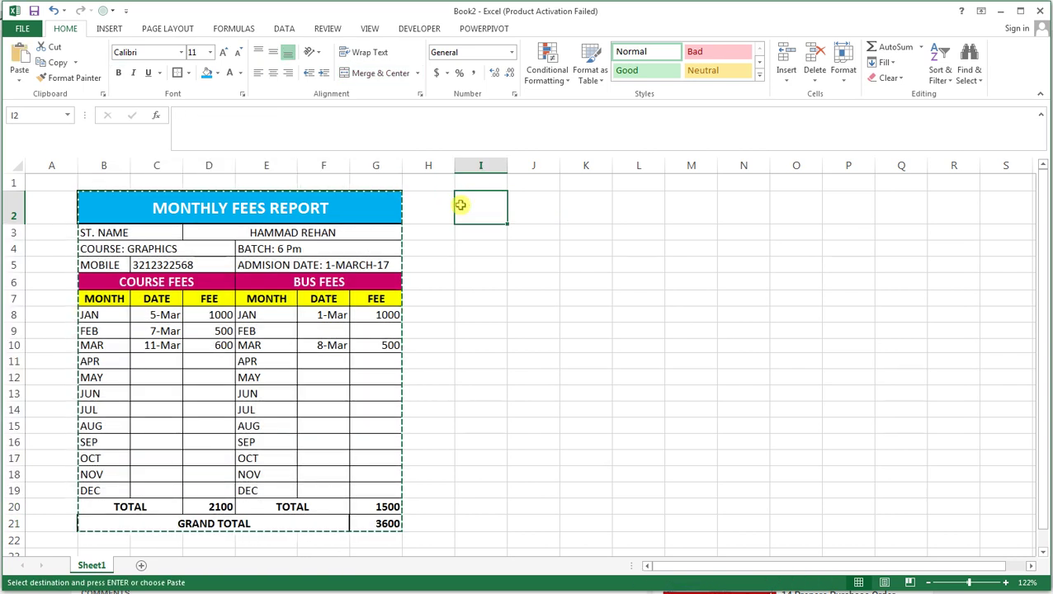
{"action": "key", "text": "ctrl+v"}
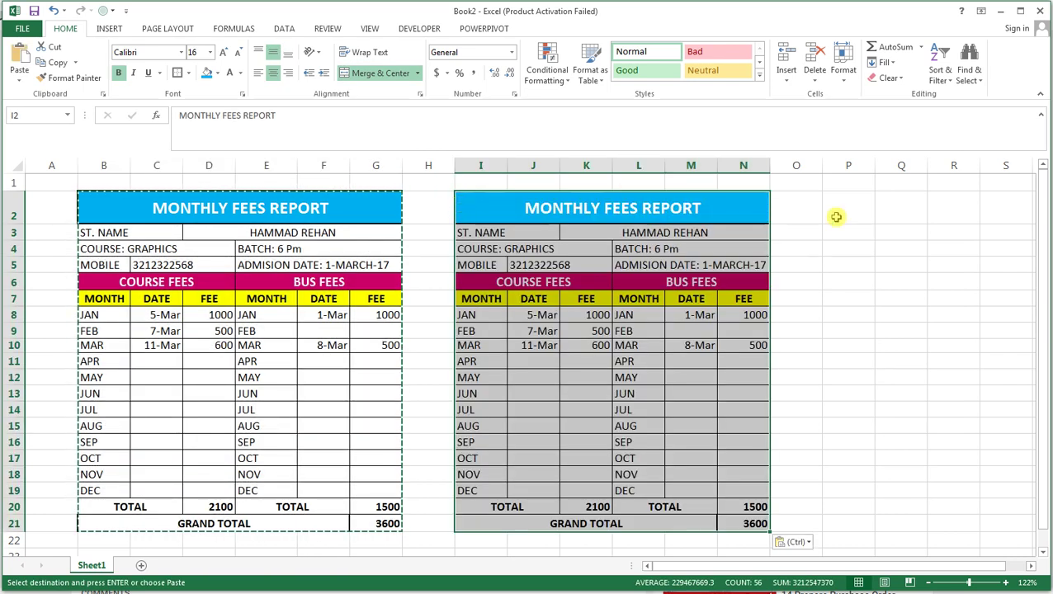
{"action": "left_click", "coordinate": [836, 215]}
{"action": "key", "text": "ctrl+v"}
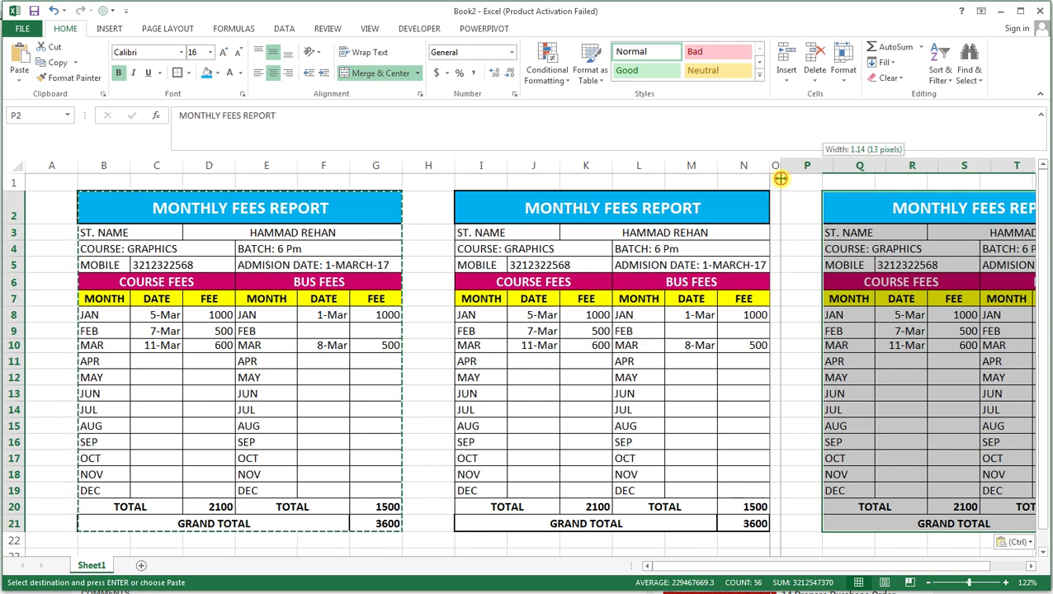
Step: Narrow the spacer columns between the copies and column A so the reports shift left
{"action": "left_click_drag", "start_coordinate": [822, 165], "coordinate": [781, 166]}
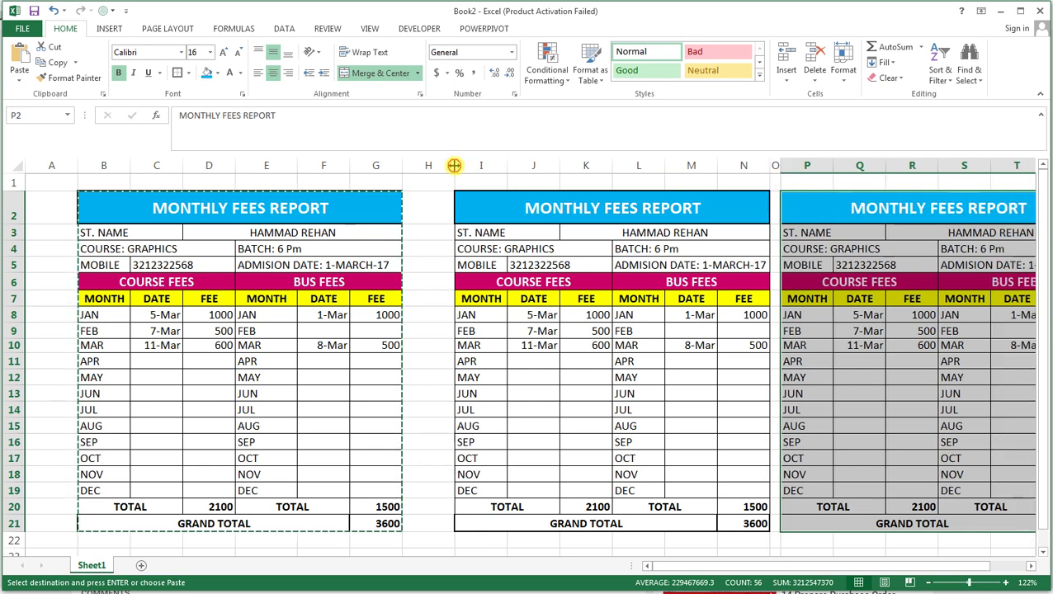
{"action": "left_click_drag", "start_coordinate": [454, 165], "coordinate": [413, 170]}
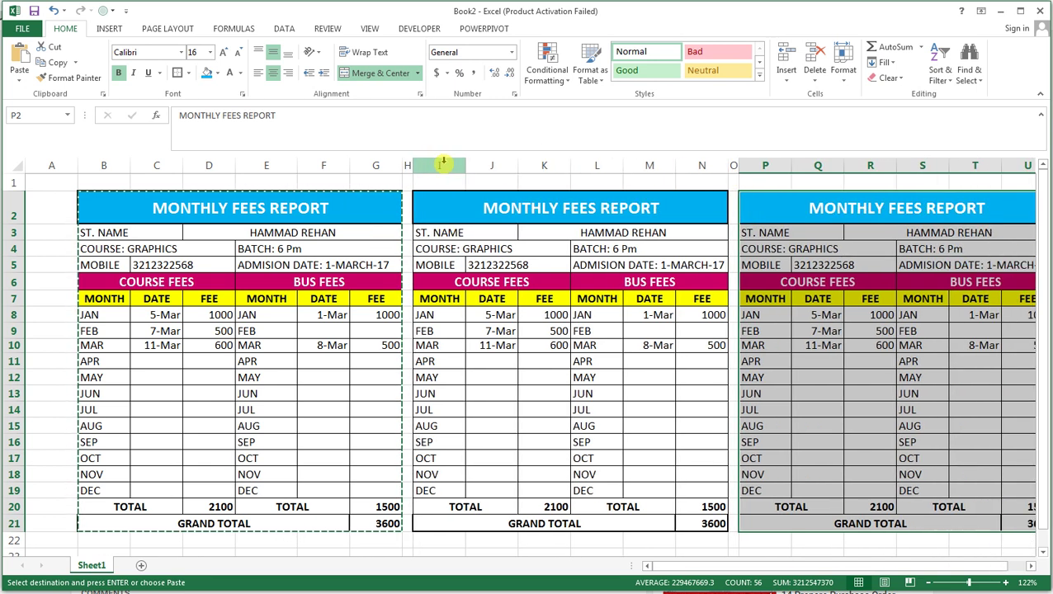
{"action": "left_click_drag", "start_coordinate": [75, 165], "coordinate": [41, 172]}
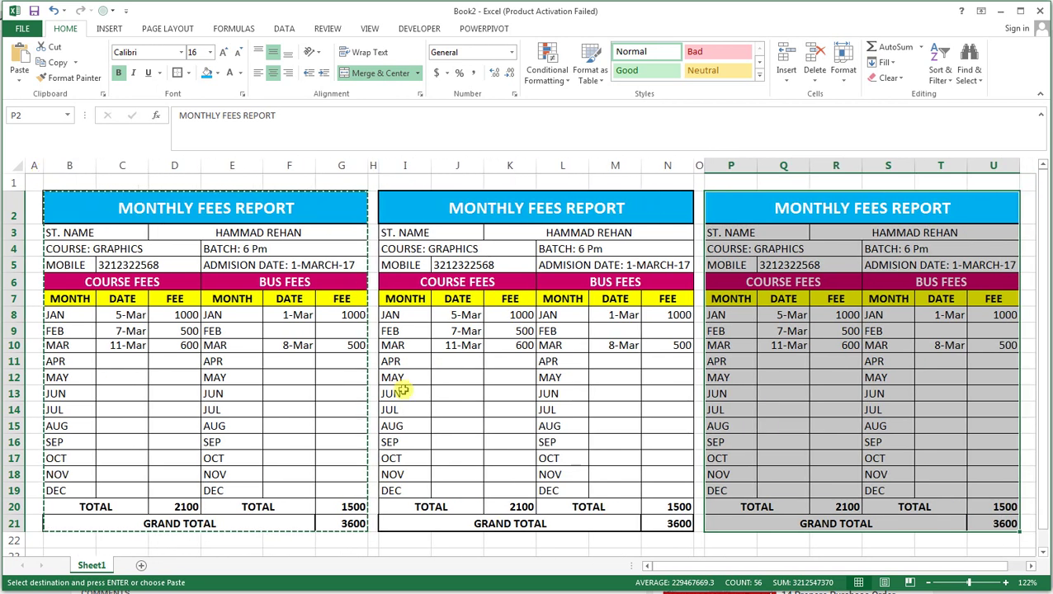
Step: Replace the student name in the second report's K3 with a new student's name
{"action": "left_click", "coordinate": [525, 231]}
{"action": "double_click", "coordinate": [526, 233]}
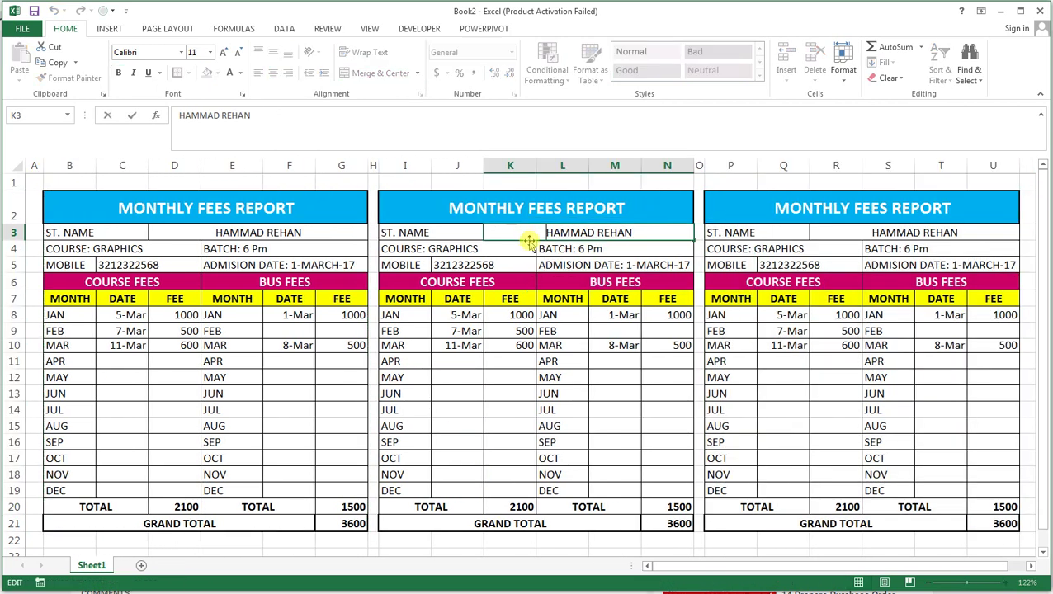
{"action": "key", "text": "Right"}
{"action": "key", "text": "Right"}
{"action": "key", "text": "Right"}
{"action": "key", "text": "BackSpace"}
{"action": "key", "text": "BackSpace"}
{"action": "key", "text": "BackSpace"}
{"action": "key", "text": "BackSpace"}
{"action": "key", "text": "BackSpace"}
{"action": "key", "text": "BackSpace"}
{"action": "key", "text": "BackSpace"}
{"action": "type", "text": "SE"}
{"action": "key", "text": "BackSpace"}
{"action": "type", "text": "HERAZ"}
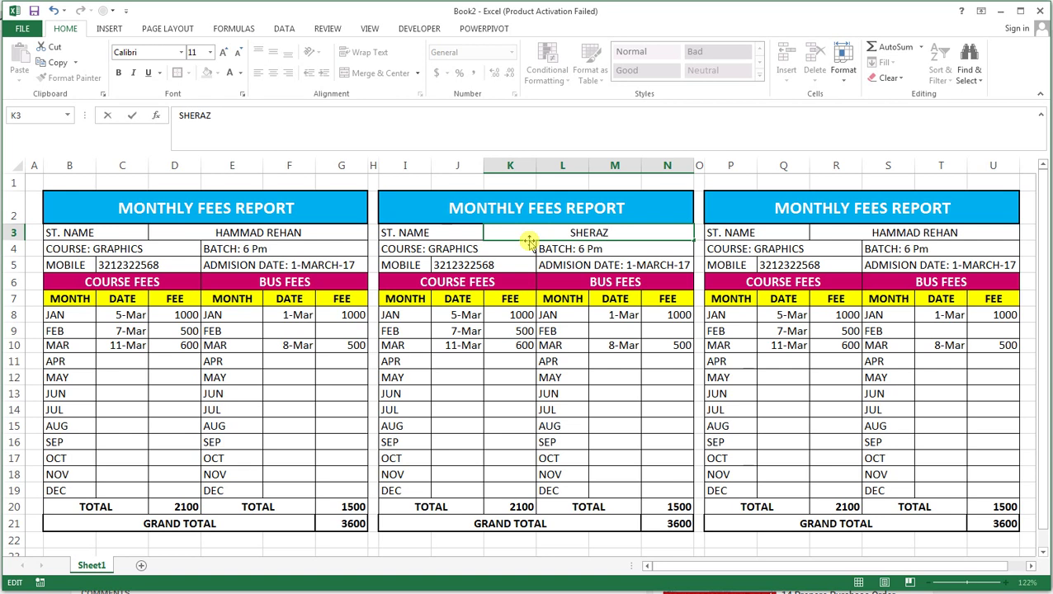
Step: Enter a different student's name in the third report's R3 name field
{"action": "left_click", "coordinate": [881, 231]}
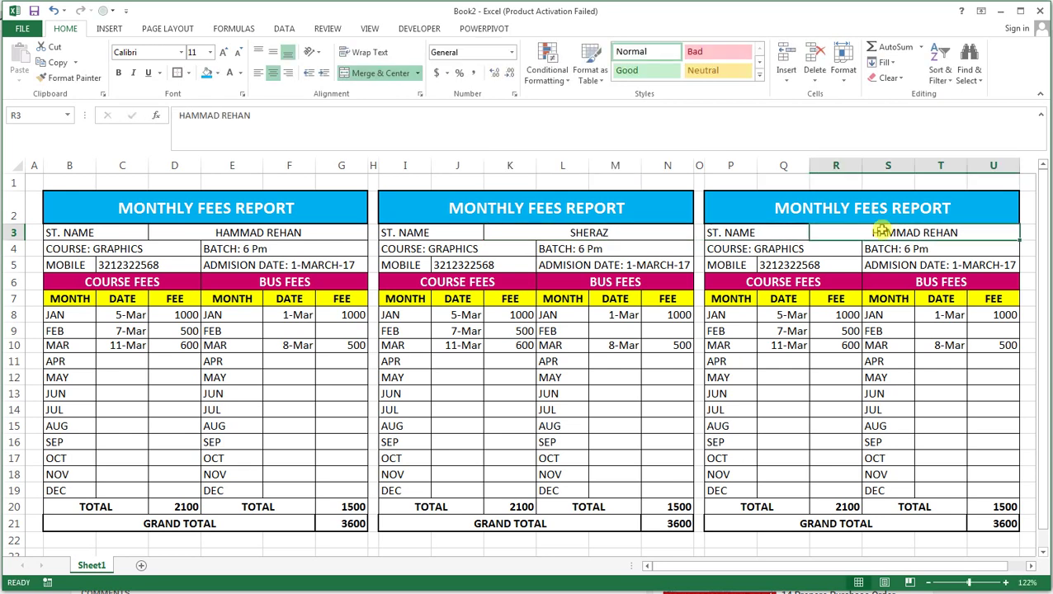
{"action": "type", "text": "FAISAL"}
{"action": "key", "text": "Return"}
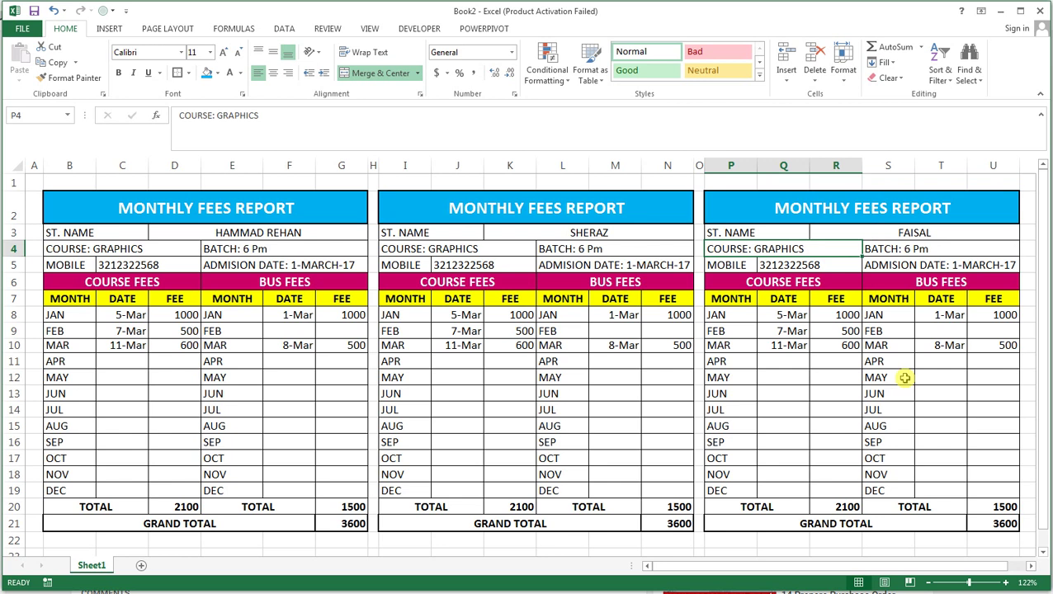
{"action": "left_click", "coordinate": [899, 377]}
{"action": "left_click", "coordinate": [333, 246]}
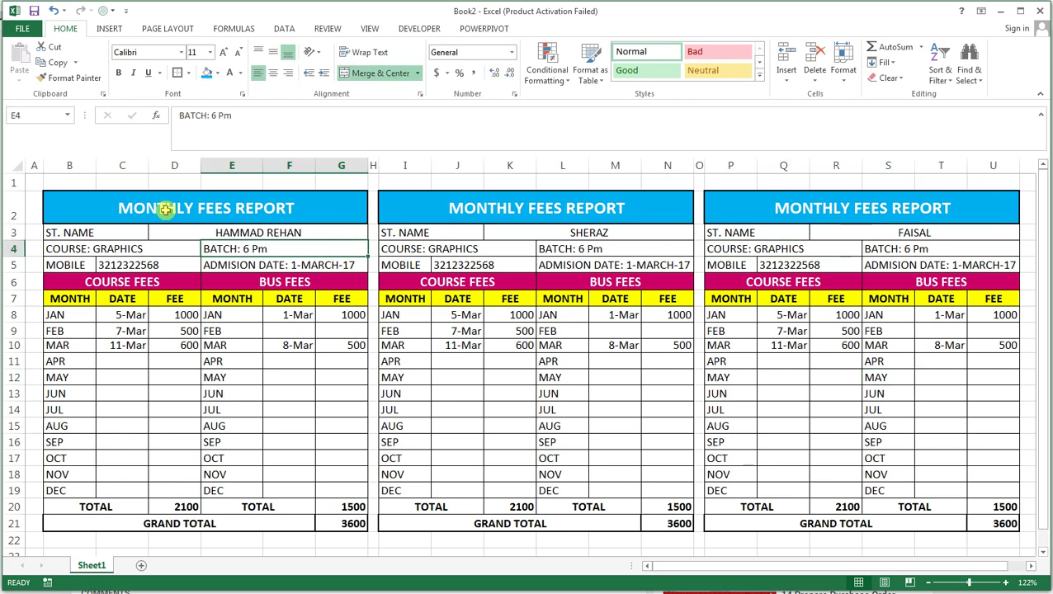
Step: Heighten row 1 and merge B1:U1 into one banner cell spanning all three reports
{"action": "left_click_drag", "start_coordinate": [12, 191], "coordinate": [11, 213]}
{"action": "left_click_drag", "start_coordinate": [71, 197], "coordinate": [1001, 195]}
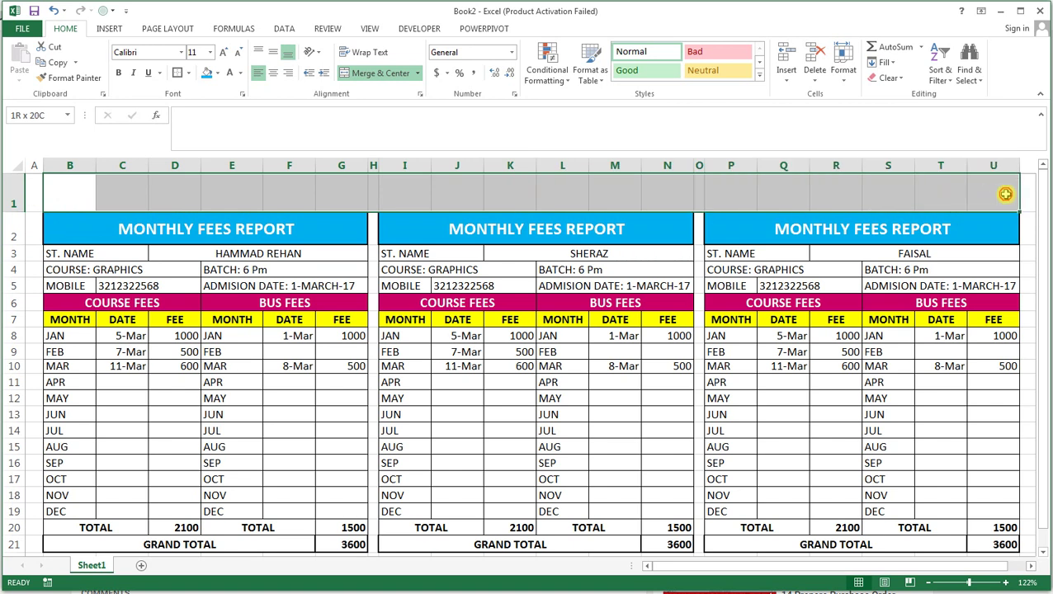
{"action": "left_click", "coordinate": [377, 75]}
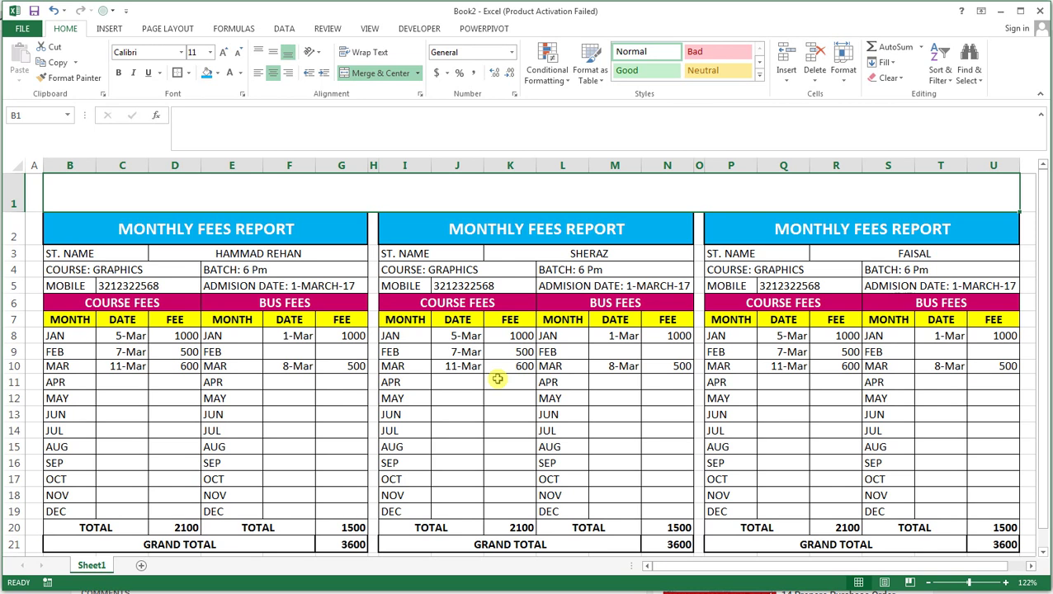
{"action": "left_click", "coordinate": [458, 479]}
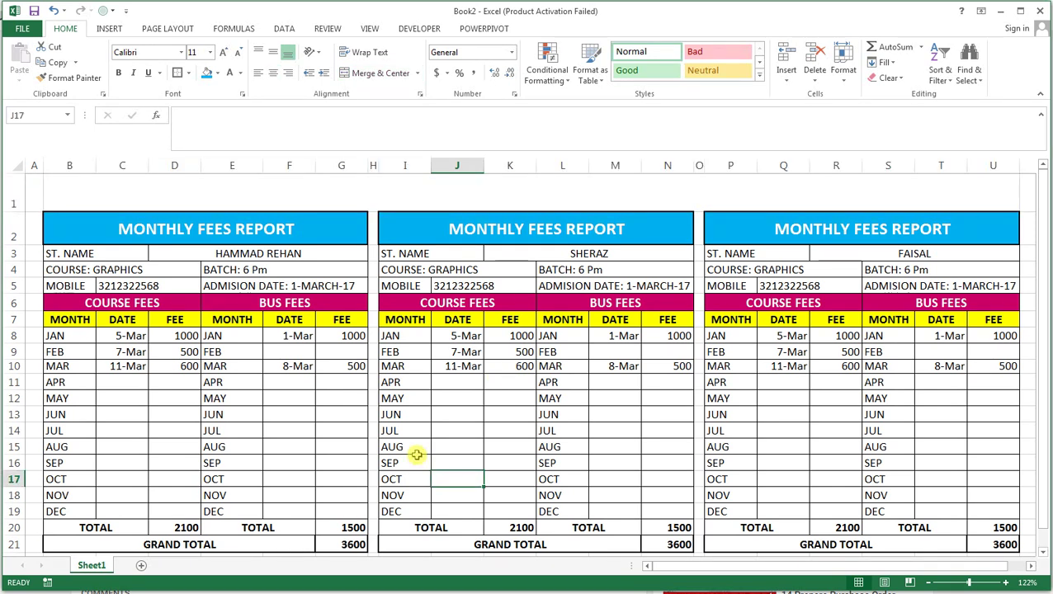
{"action": "left_click", "coordinate": [400, 197]}
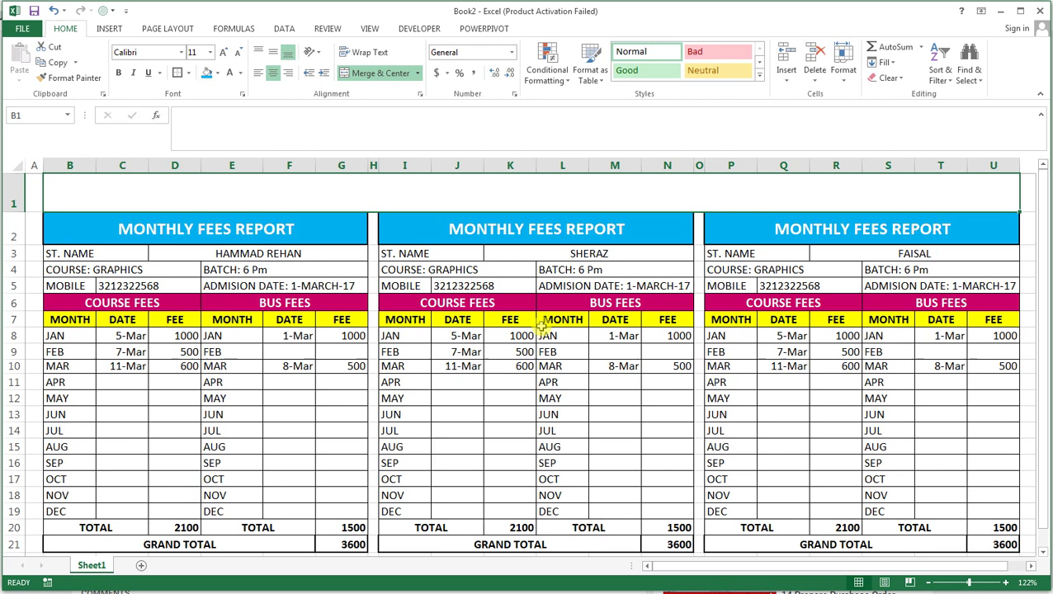
Step: Type MULTIMEDIA COMPUTER TRAINING INSTITUTE in the merged banner, correcting the misspelled ending
{"action": "type", "text": "MULTIM"}
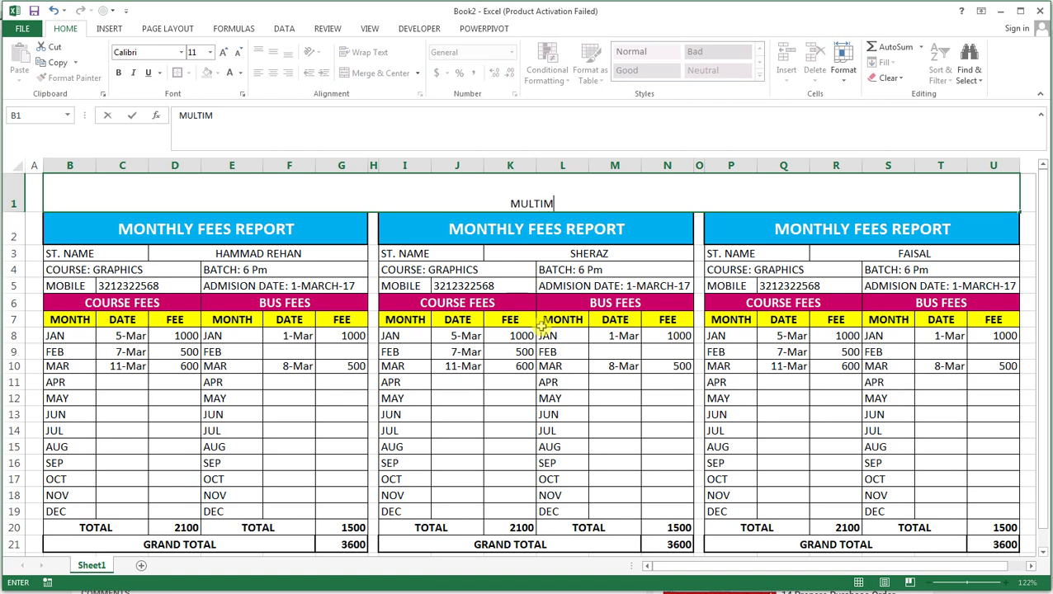
{"action": "type", "text": "EDIA COMPUTER TRAINING "}
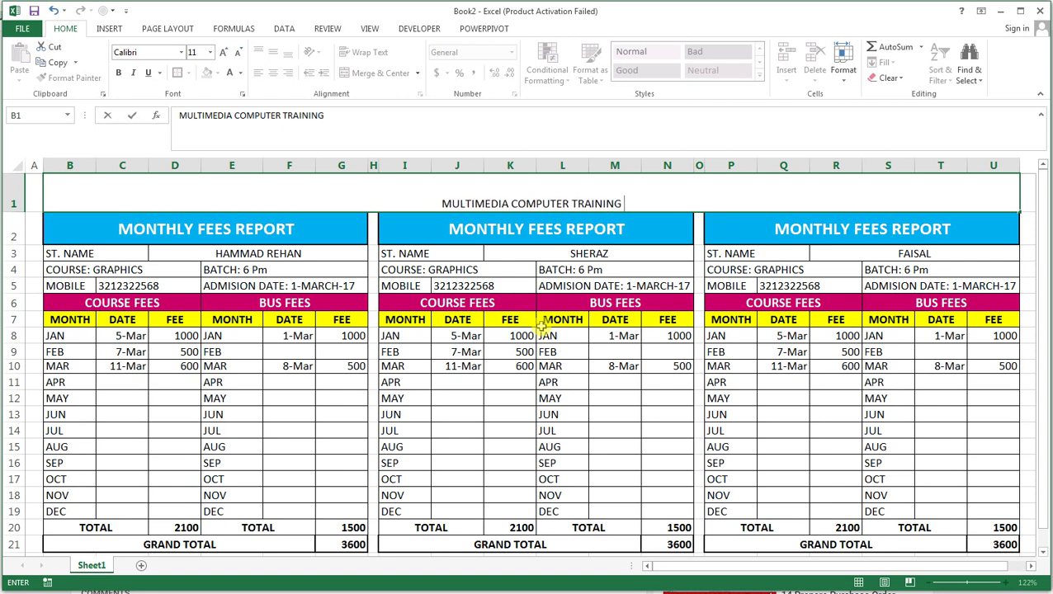
{"action": "type", "text": "INSITUTE"}
{"action": "key", "text": "BackSpace"}
{"action": "key", "text": "BackSpace"}
{"action": "key", "text": "BackSpace"}
{"action": "key", "text": "BackSpace"}
{"action": "key", "text": "BackSpace"}
{"action": "type", "text": "TITUTE"}
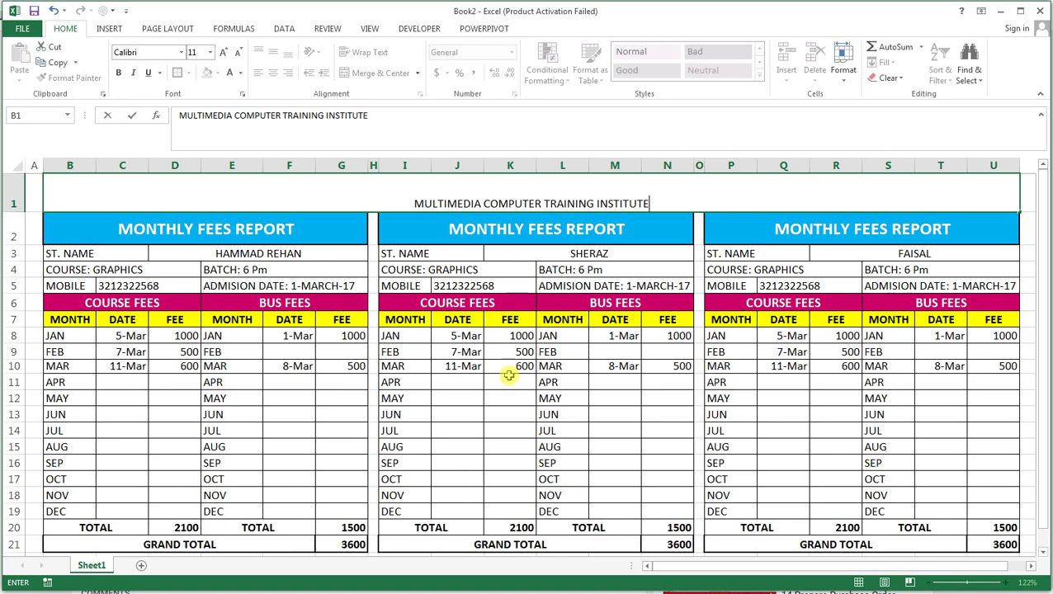
{"action": "left_click", "coordinate": [627, 230]}
Step: Enlarge the institute banner text to 28 pt
{"action": "left_click", "coordinate": [589, 188]}
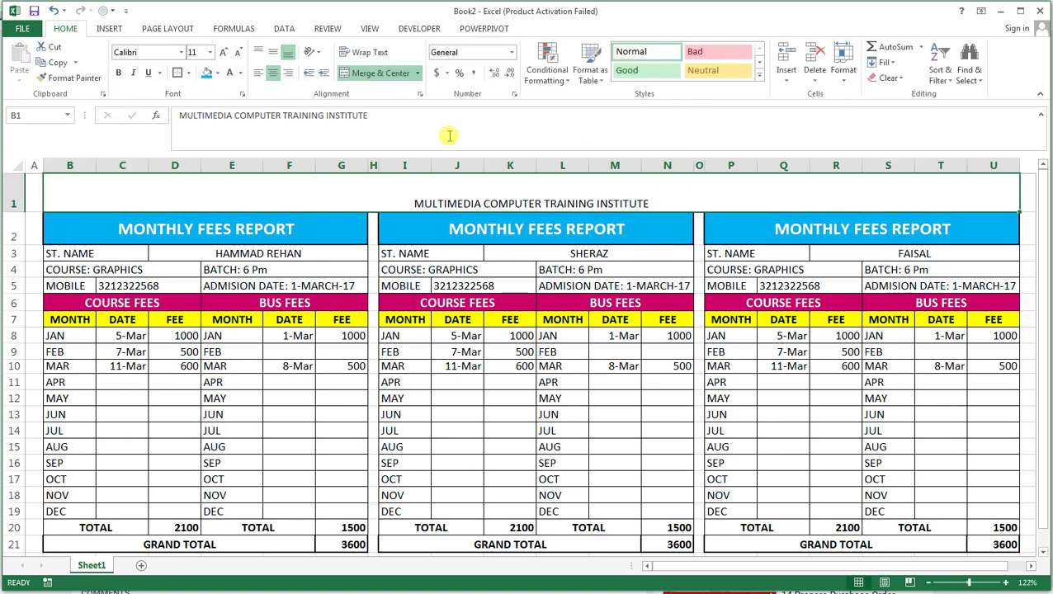
{"action": "double_click", "coordinate": [223, 52]}
{"action": "double_click", "coordinate": [223, 52]}
{"action": "double_click", "coordinate": [223, 52]}
{"action": "left_click", "coordinate": [223, 52]}
{"action": "left_click", "coordinate": [222, 54]}
{"action": "left_click", "coordinate": [222, 54]}
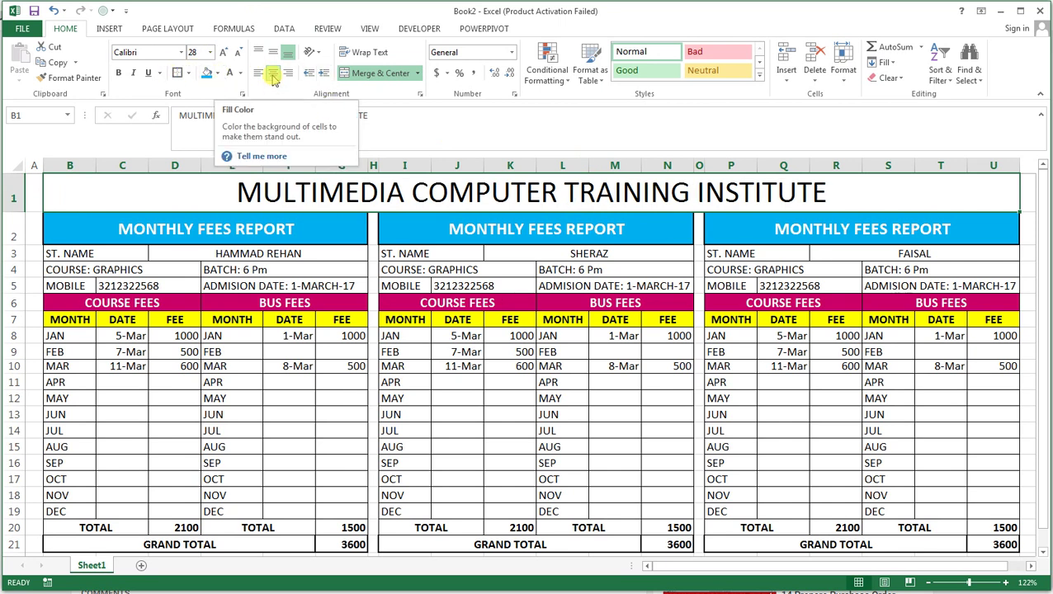
Step: Give the banner a purple fill and white, non-bold Calibri text
{"action": "left_click", "coordinate": [217, 73]}
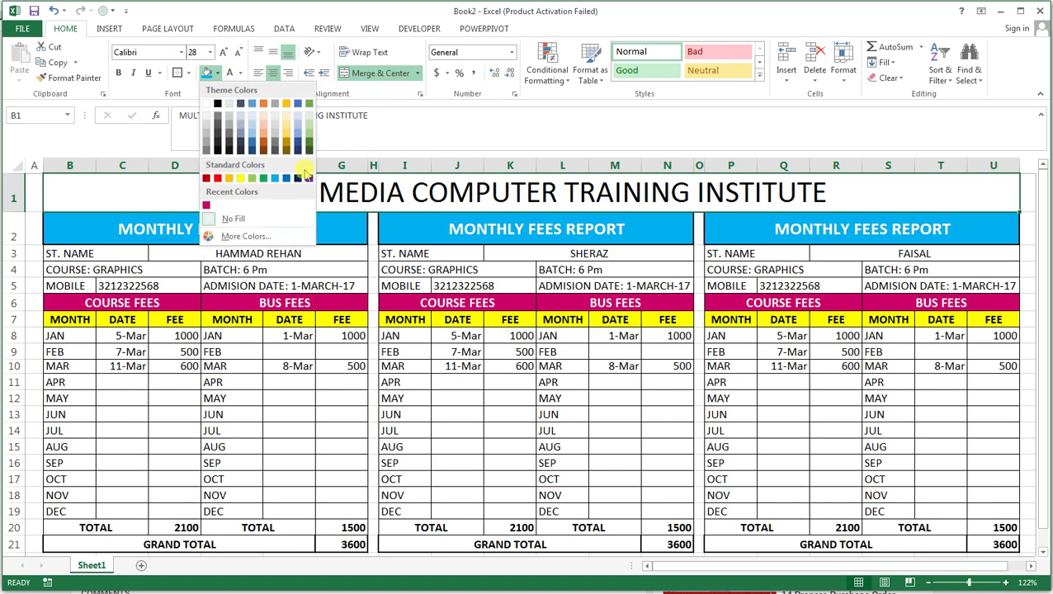
{"action": "left_click", "coordinate": [308, 179]}
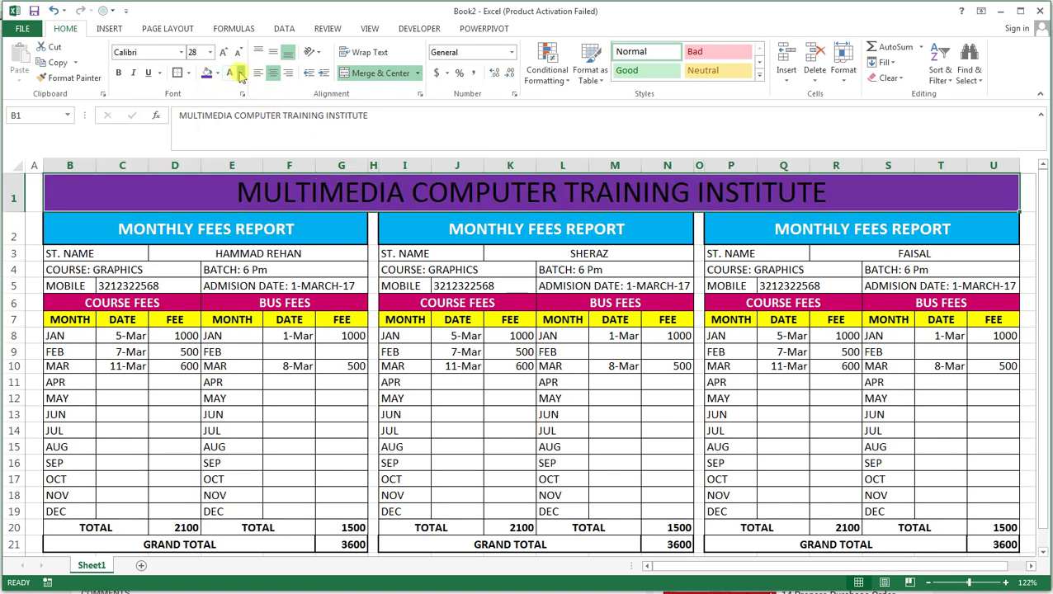
{"action": "left_click", "coordinate": [240, 73]}
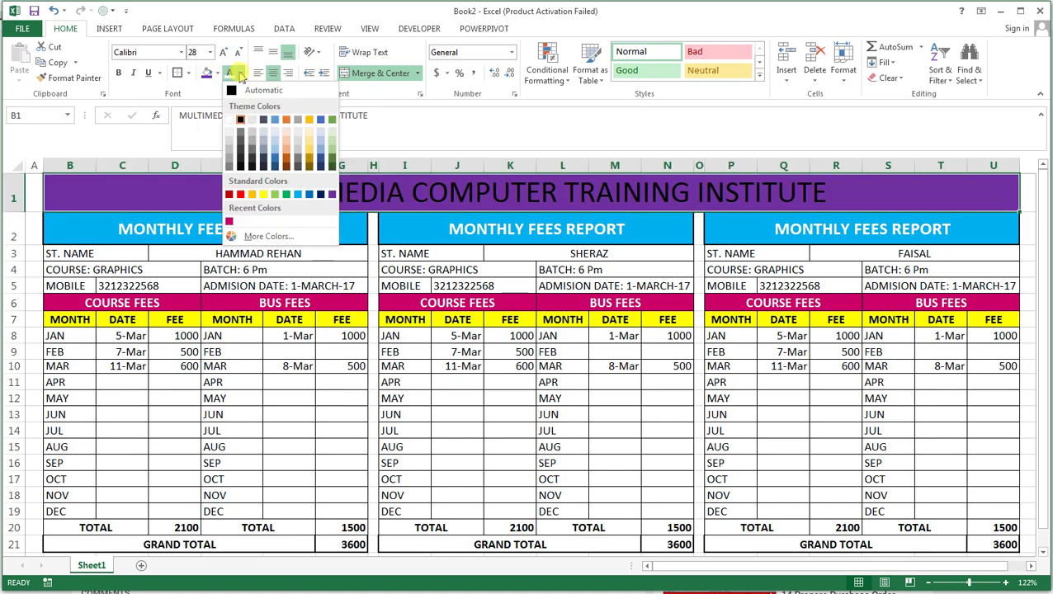
{"action": "left_click", "coordinate": [233, 122]}
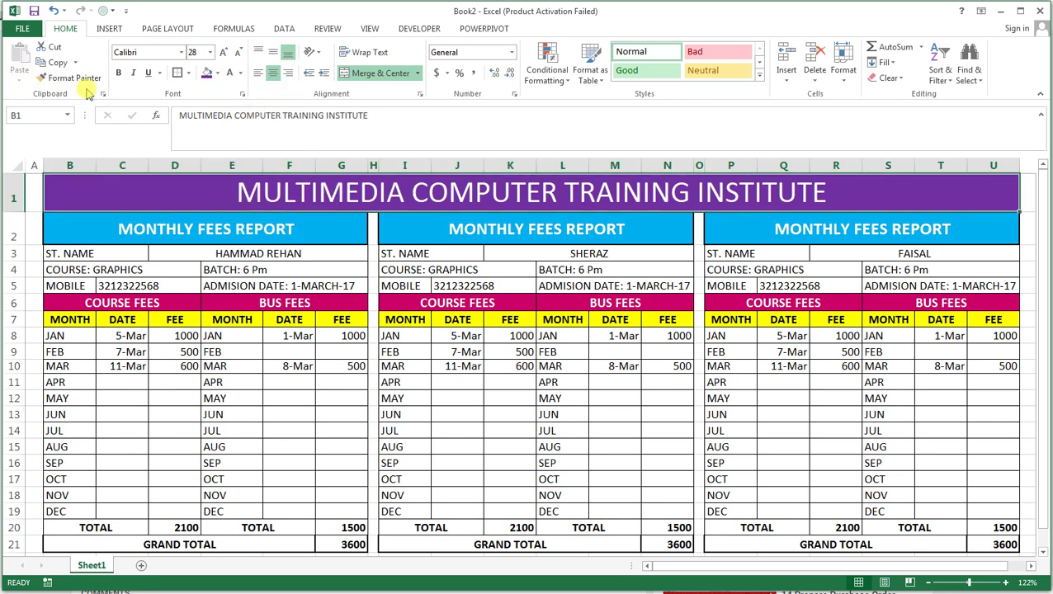
{"action": "left_click", "coordinate": [118, 73]}
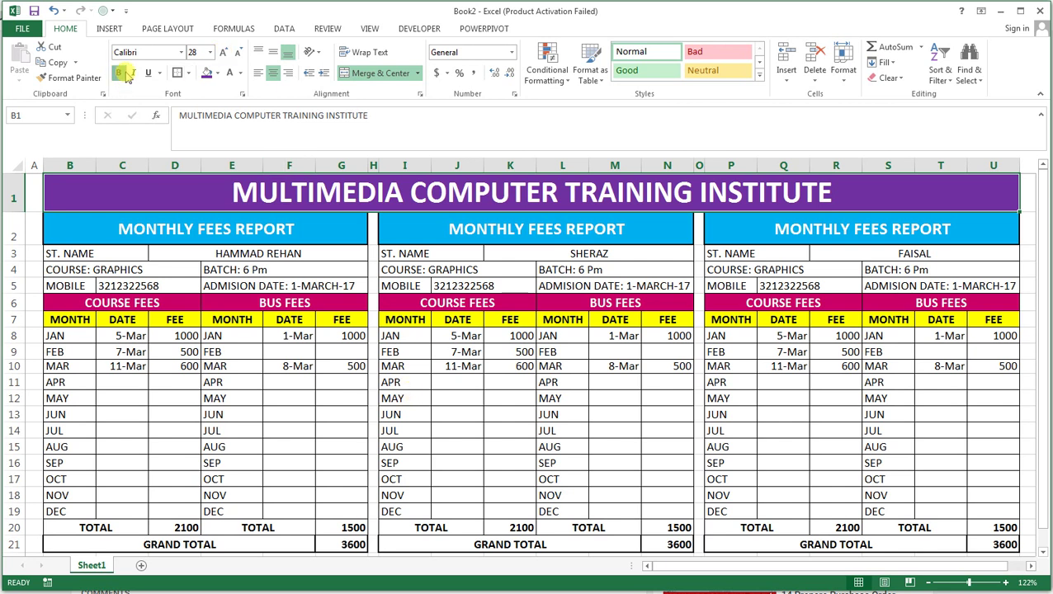
{"action": "left_click", "coordinate": [124, 72]}
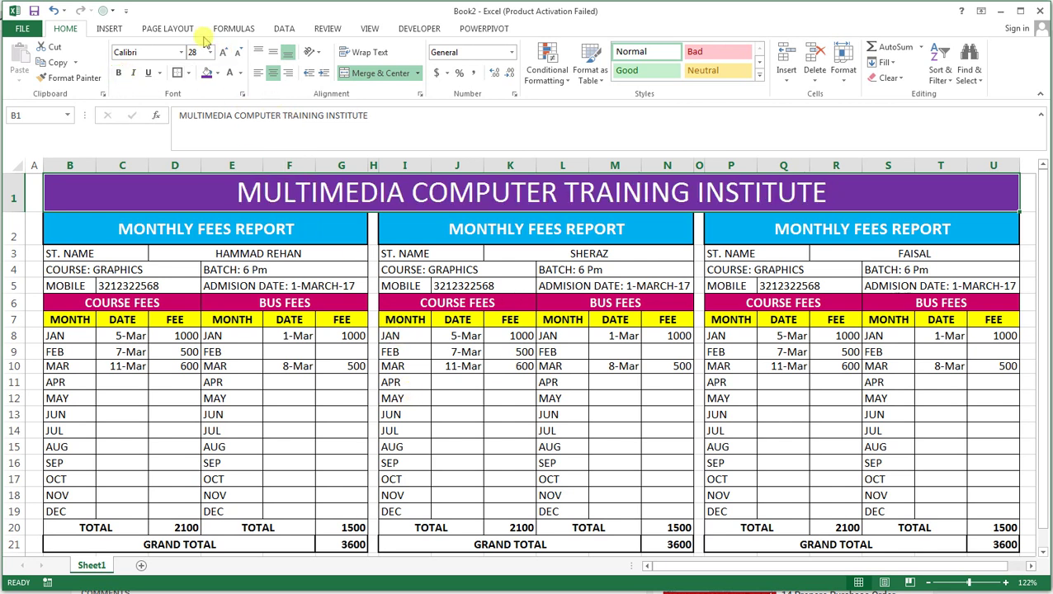
{"action": "left_click", "coordinate": [181, 52]}
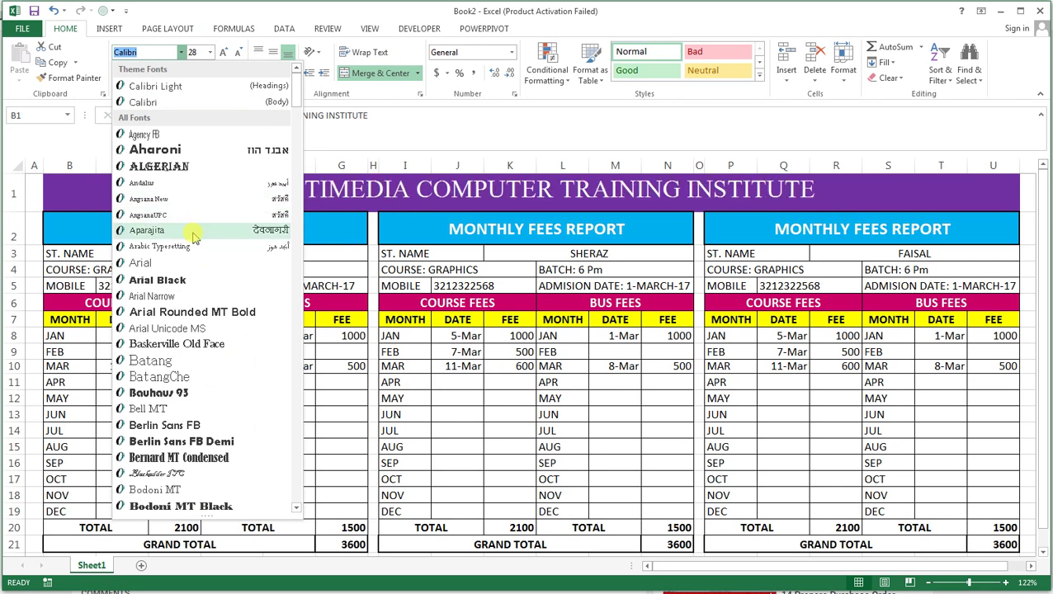
{"action": "left_click", "coordinate": [93, 104]}
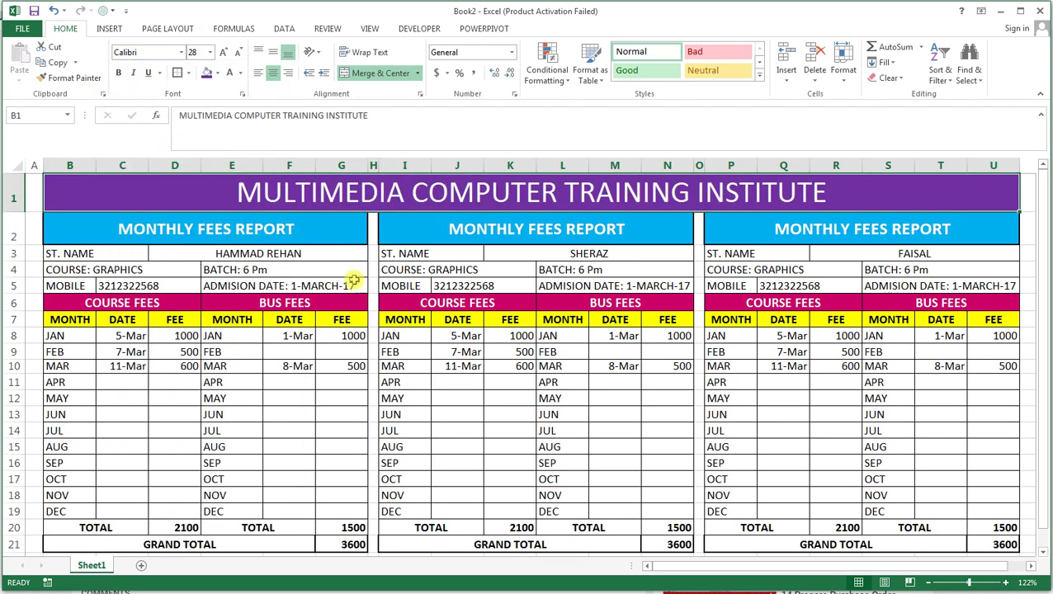